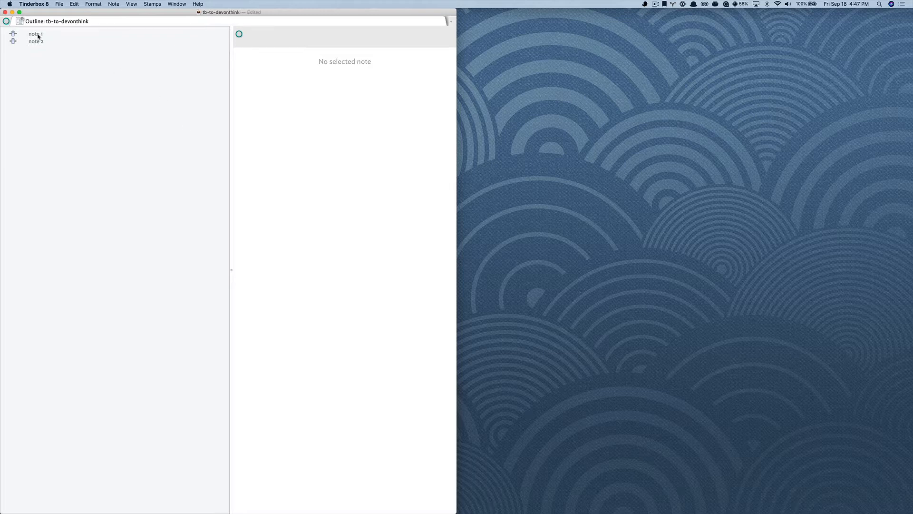
# Review note 1 and note 2 by following the links between them, and save the tb-to-devonthink document
pyautogui.click(38, 36)
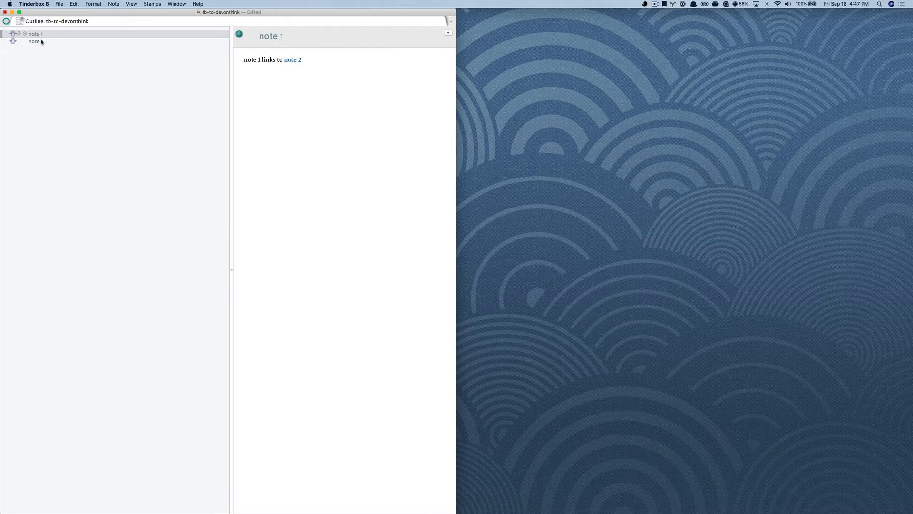
pyautogui.click(41, 43)
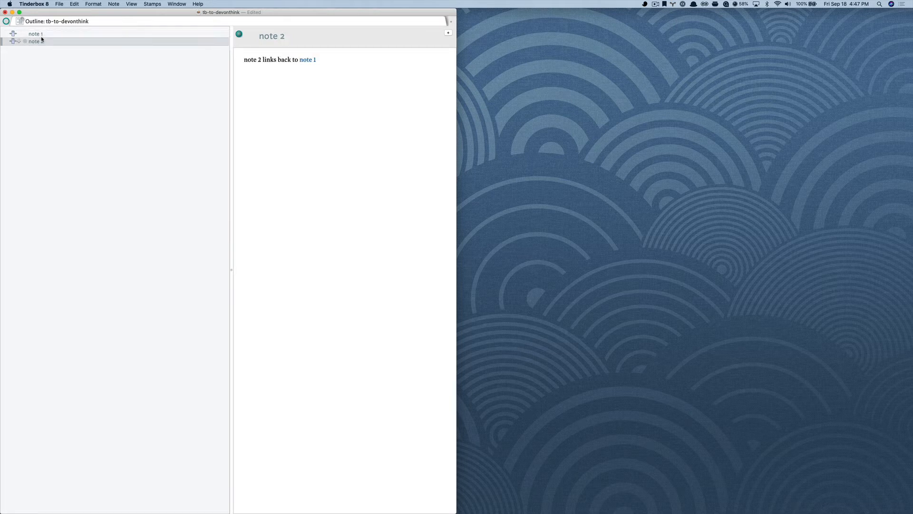
pyautogui.click(40, 35)
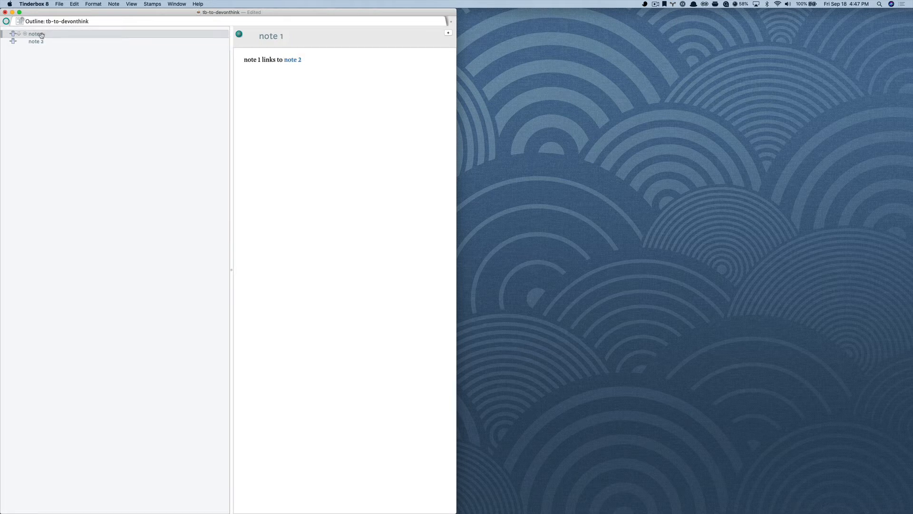
pyautogui.click(292, 62)
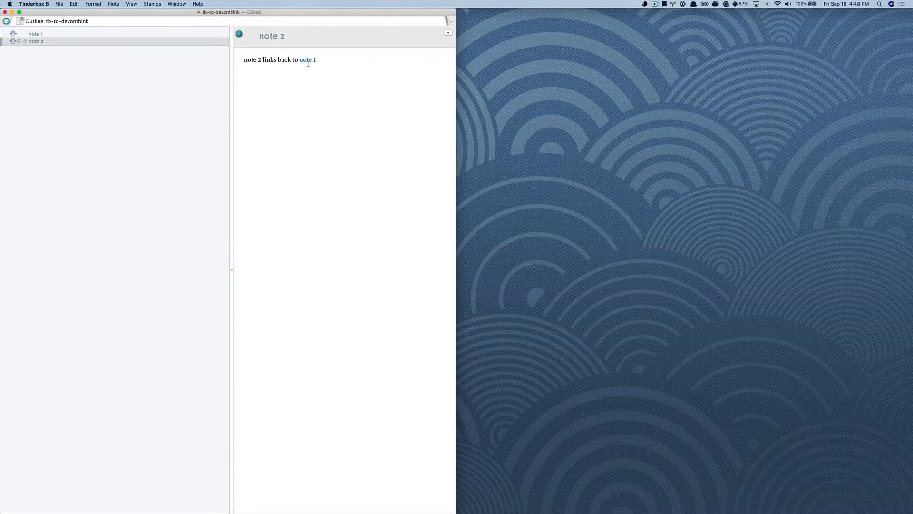
pyautogui.click(309, 62)
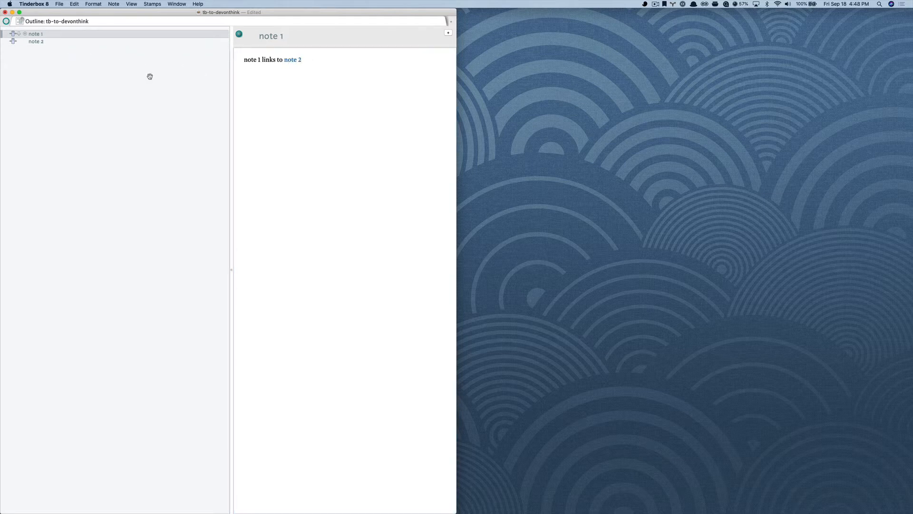
pyautogui.click(150, 76)
pyautogui.press('super+s')
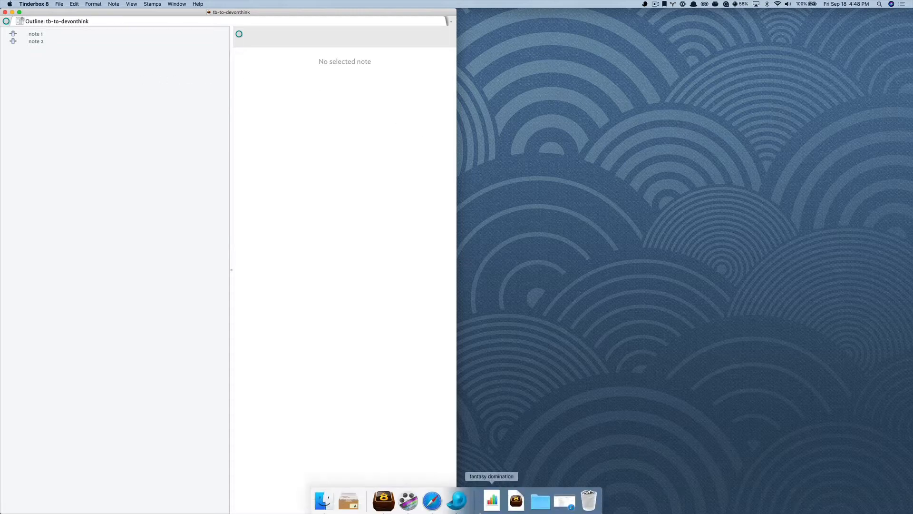
# Switch to the GitHub page of publish-tinderbox-to-devonthink in Safari and download the v0.5.1 release as a zip
pyautogui.click(570, 503)
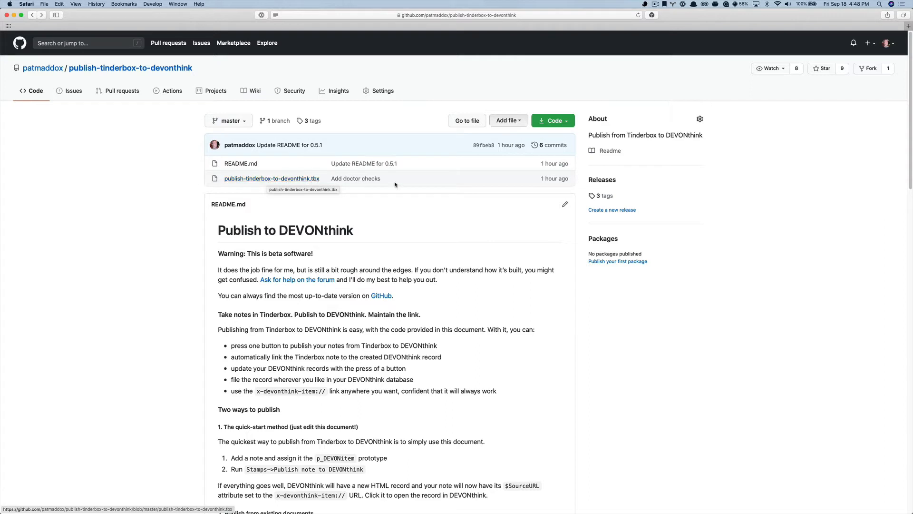
pyautogui.click(605, 196)
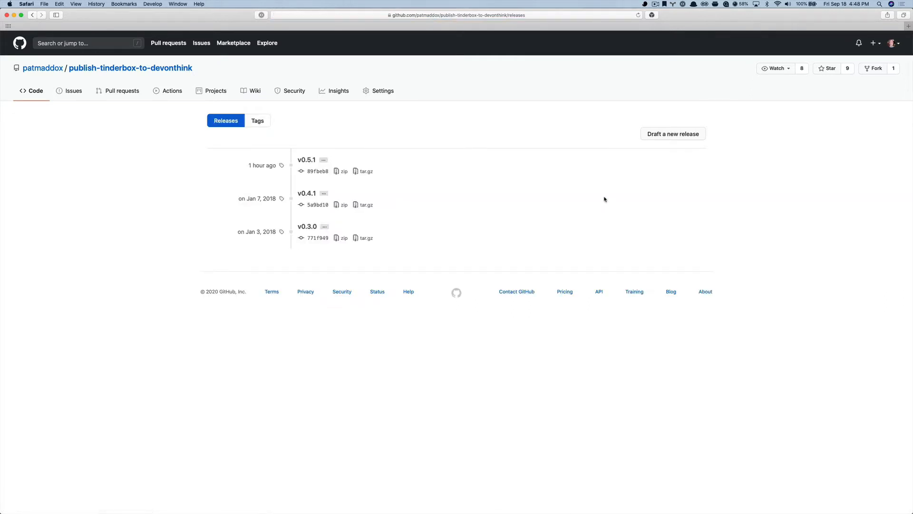
pyautogui.press('super+bracketleft')
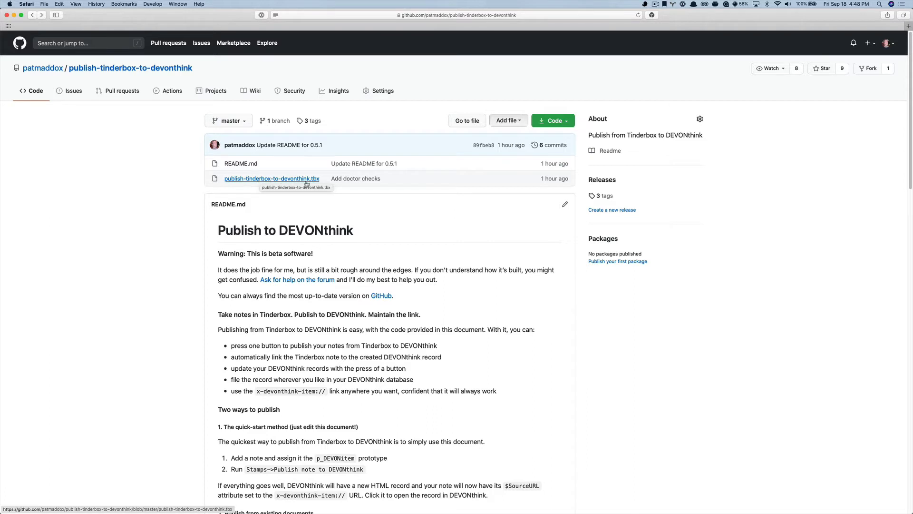
pyautogui.click(602, 195)
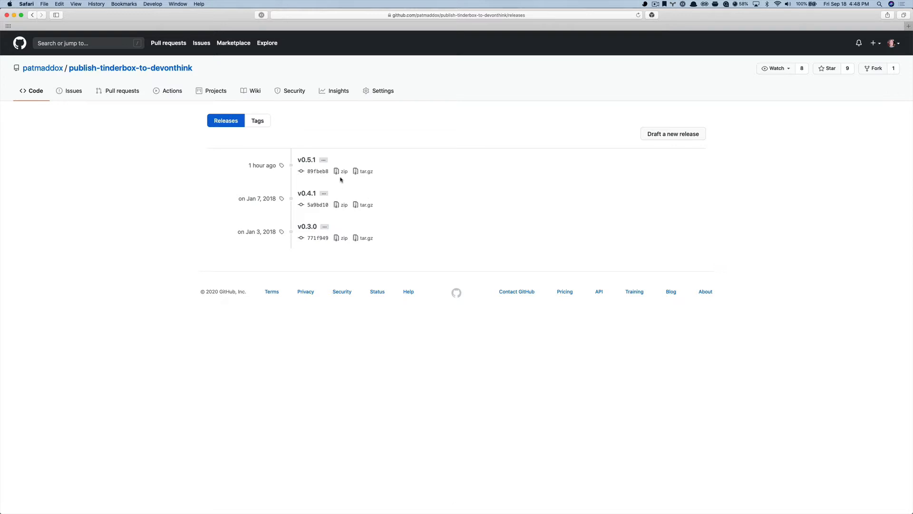
pyautogui.click(340, 172)
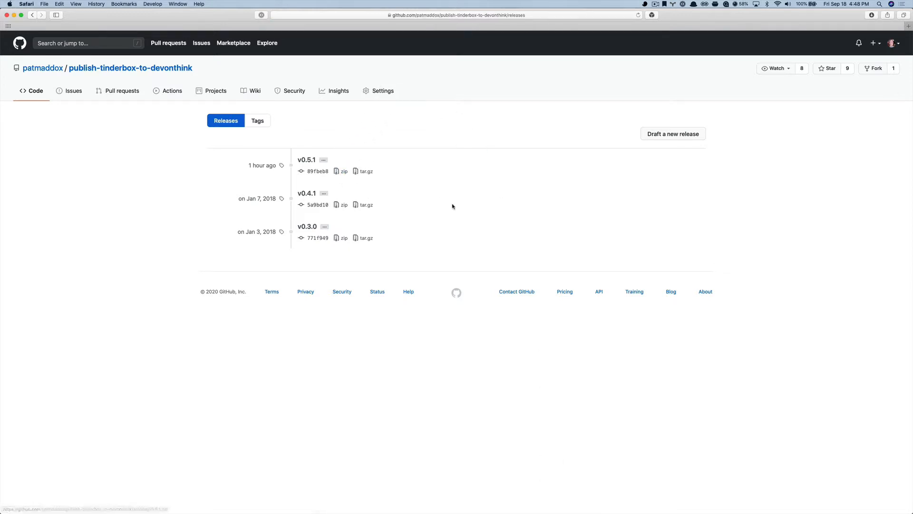
# Open the .tbx file from the downloaded publish-tinderbox-to-devonthink-0.5.1 folder in Tinderbox and tile its window beside tb-to-devonthink
pyautogui.moveTo(536, 508)
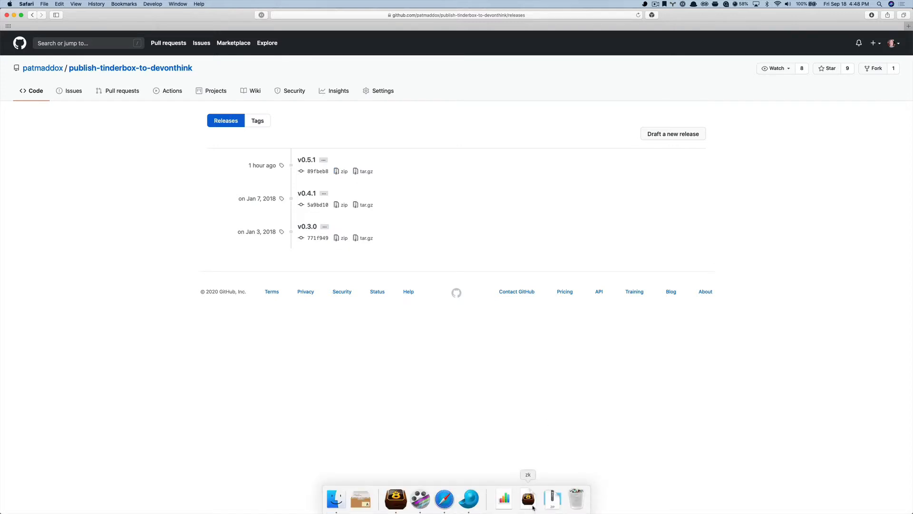
pyautogui.click(552, 498)
pyautogui.click(552, 469)
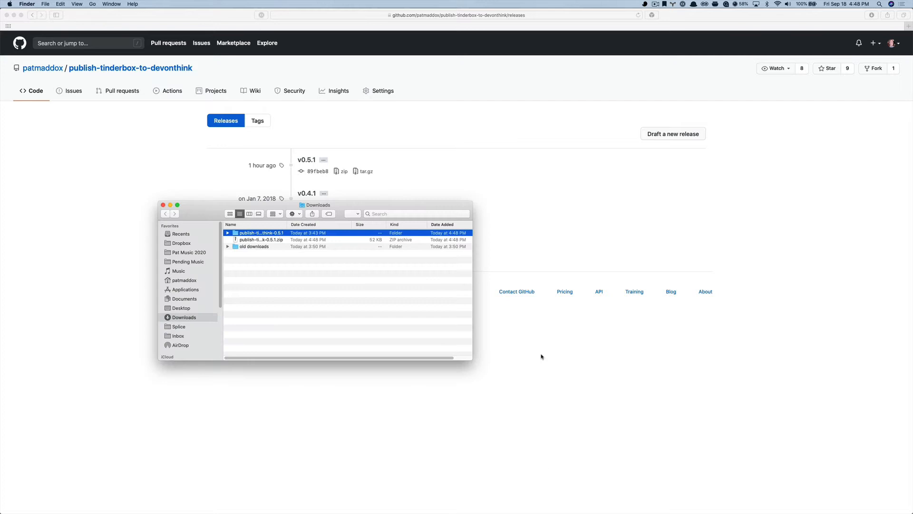
pyautogui.click(228, 232)
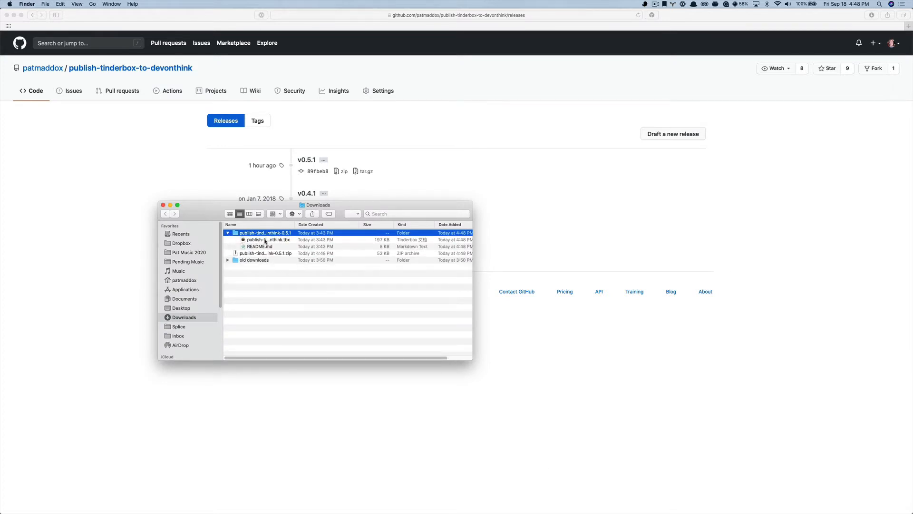
pyautogui.click(265, 240)
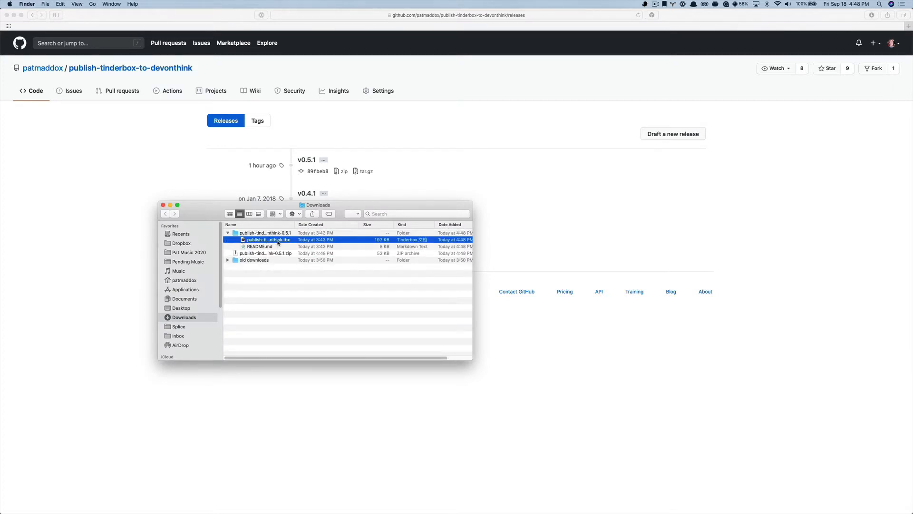
pyautogui.doubleClick(278, 240)
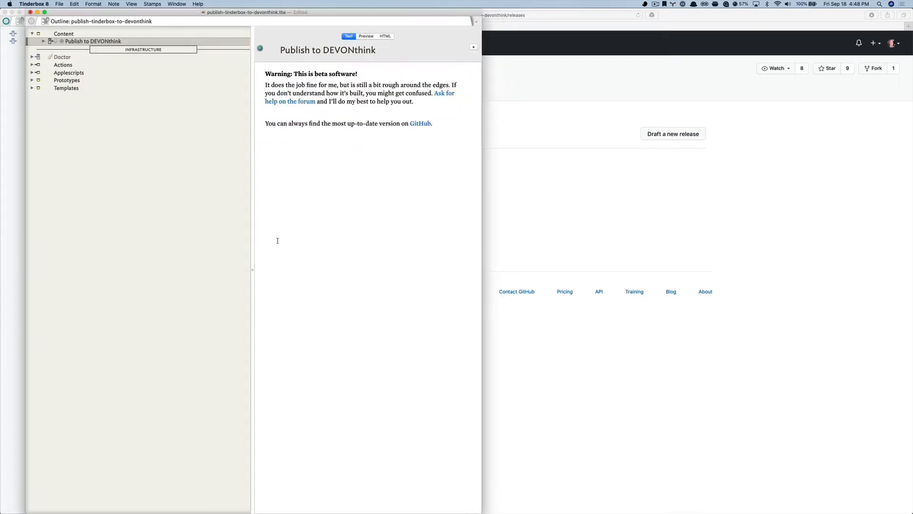
pyautogui.hotkey('ctrl', 'shift', 'd')
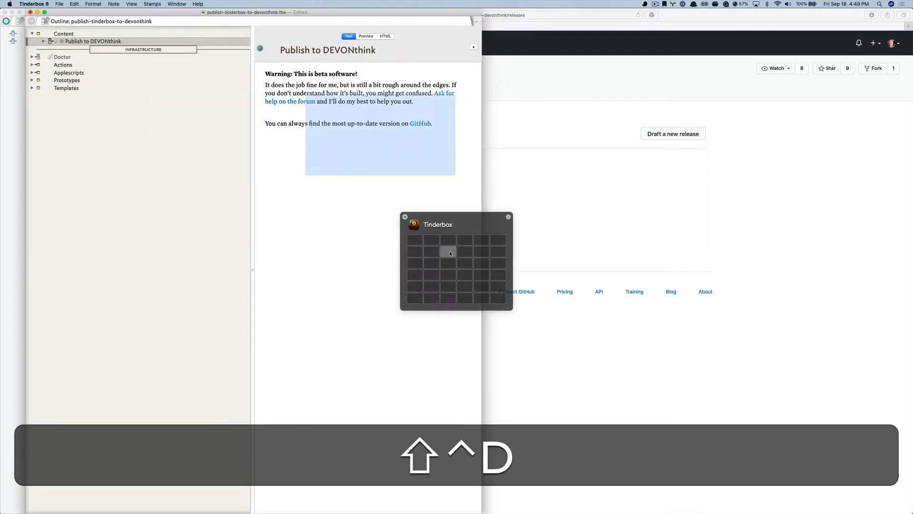
pyautogui.moveTo(460, 240); pyautogui.dragTo(494, 298)
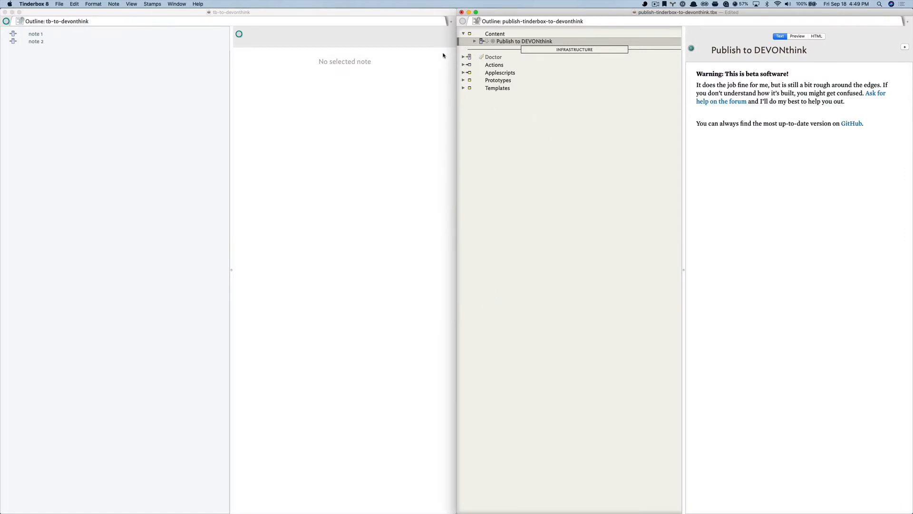
# Read the "Publish from existing documents" note under "Two ways to publish" and the Doctor note's setup instructions
pyautogui.click(475, 42)
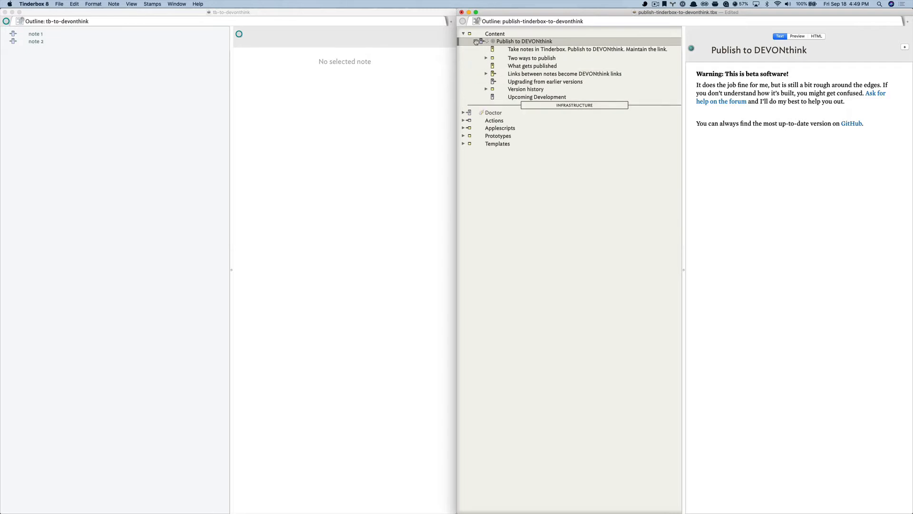
pyautogui.click(486, 58)
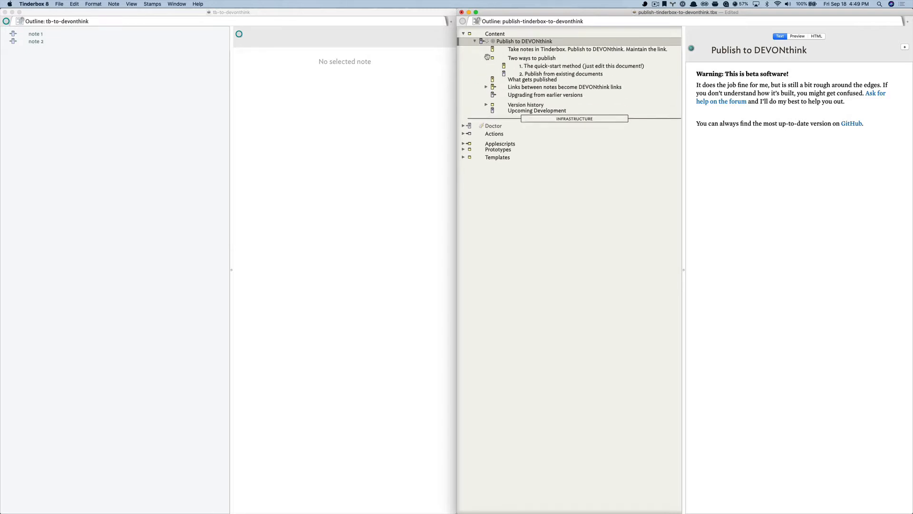
pyautogui.click(547, 75)
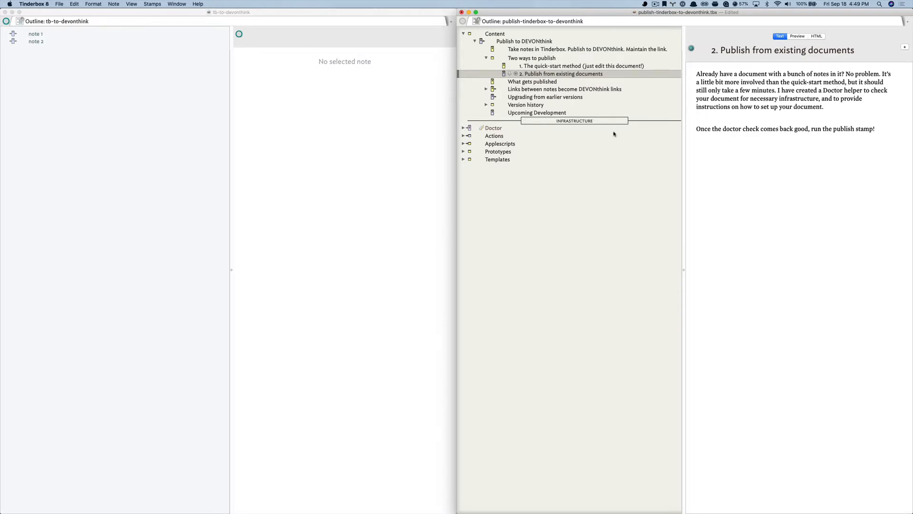
pyautogui.click(498, 130)
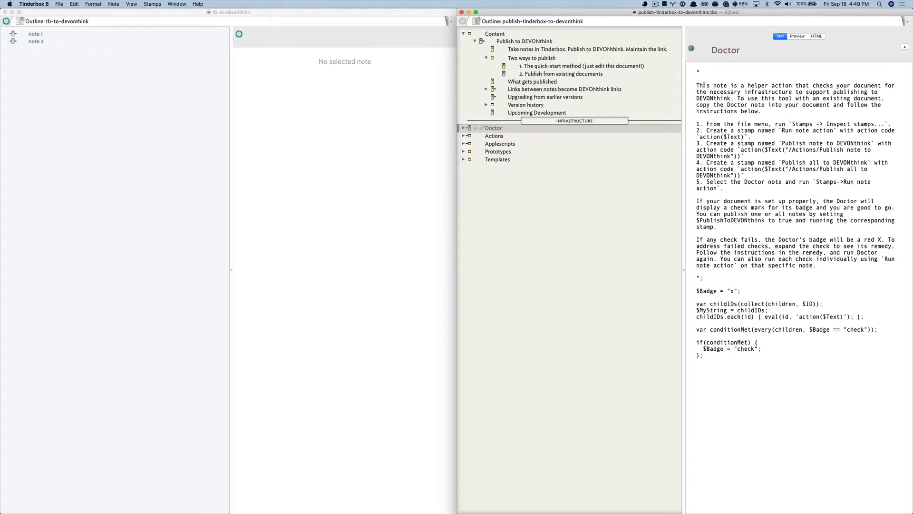
pyautogui.tripleClick(708, 124)
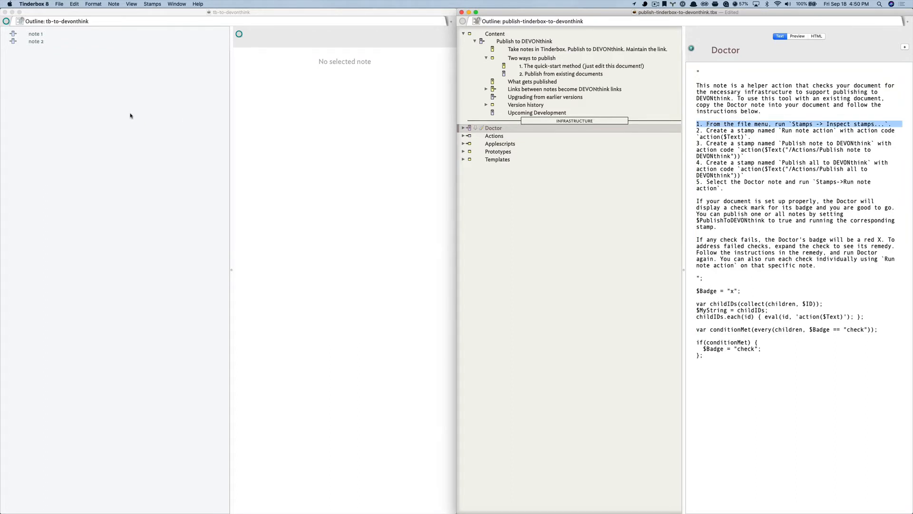
# Open the stamps inspector for the tb-to-devonthink document and move it over that document's outline
pyautogui.click(131, 115)
pyautogui.click(152, 3)
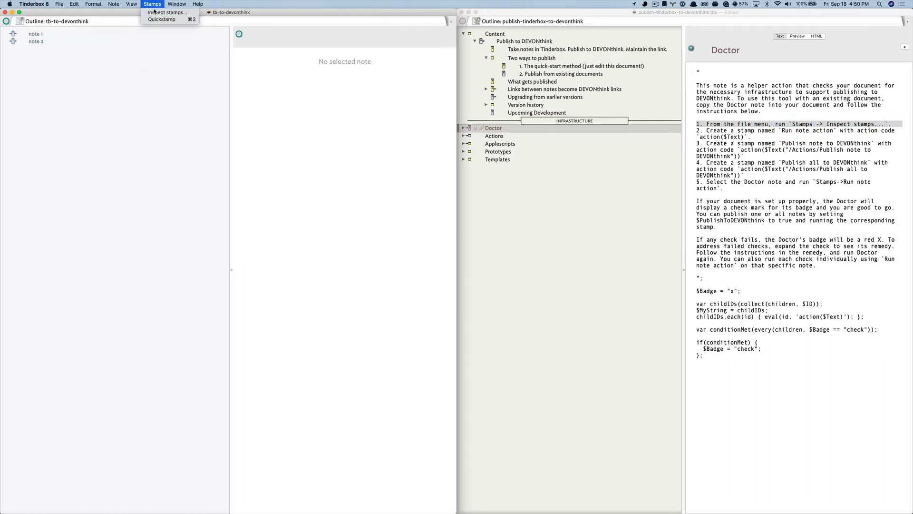
pyautogui.click(162, 13)
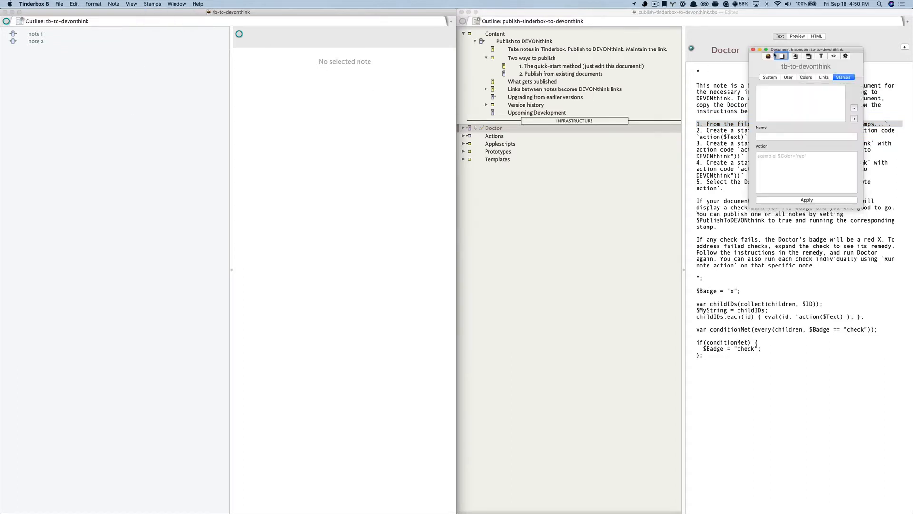
pyautogui.moveTo(797, 52); pyautogui.dragTo(154, 122)
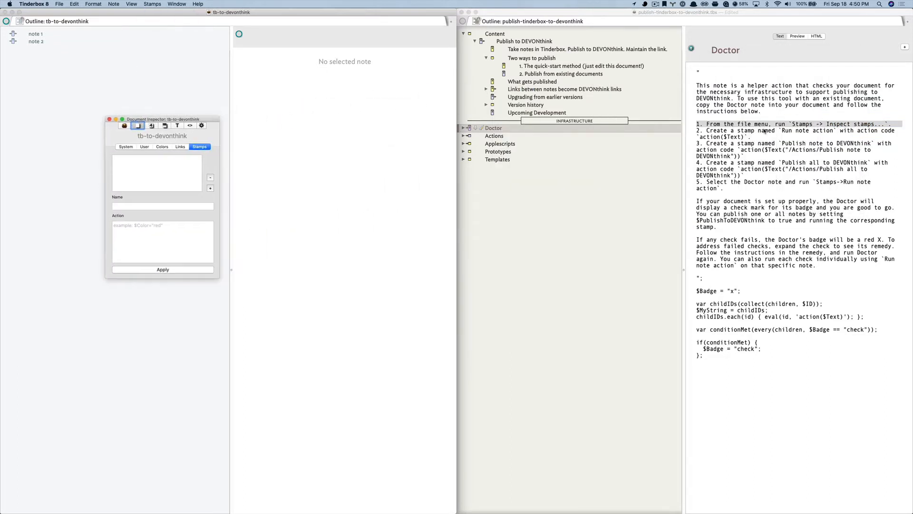
# Add a stamp to tb-to-devonthink named "Run note action", copying the name from the Doctor note's instructions
pyautogui.click(782, 131)
pyautogui.moveTo(782, 130); pyautogui.dragTo(835, 131)
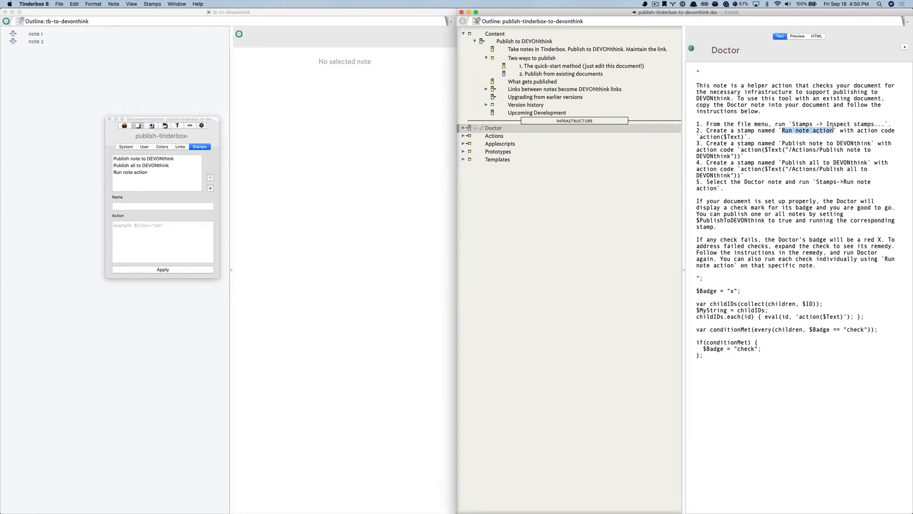
pyautogui.press('super+c')
pyautogui.moveTo(167, 121); pyautogui.dragTo(207, 124)
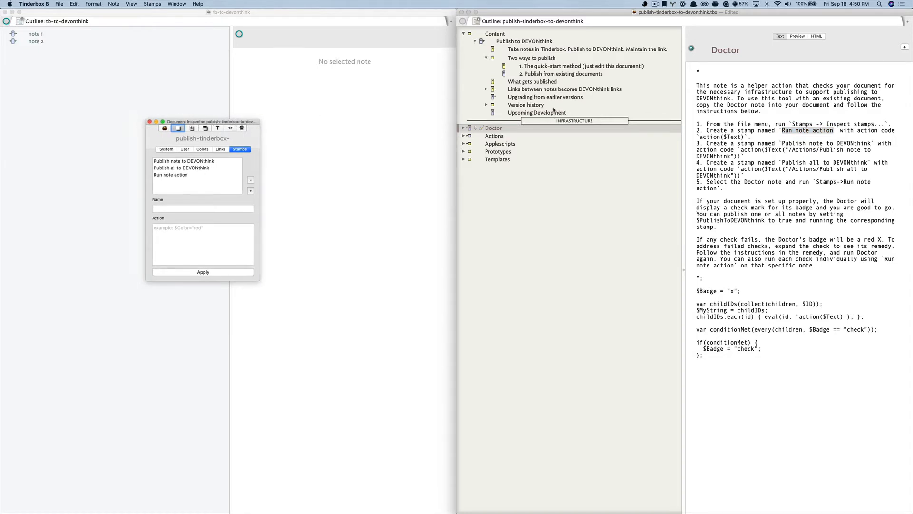
pyautogui.click(136, 90)
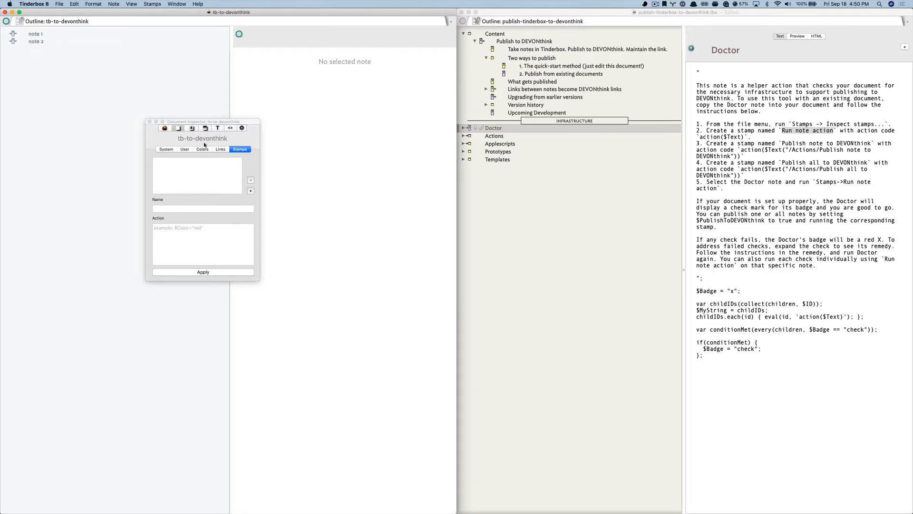
pyautogui.click(200, 210)
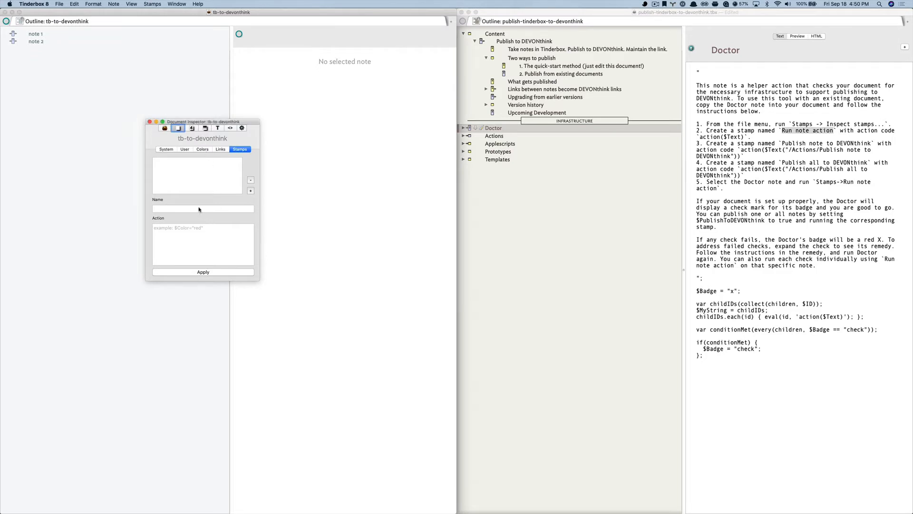
pyautogui.click(250, 190)
pyautogui.press('super+v')
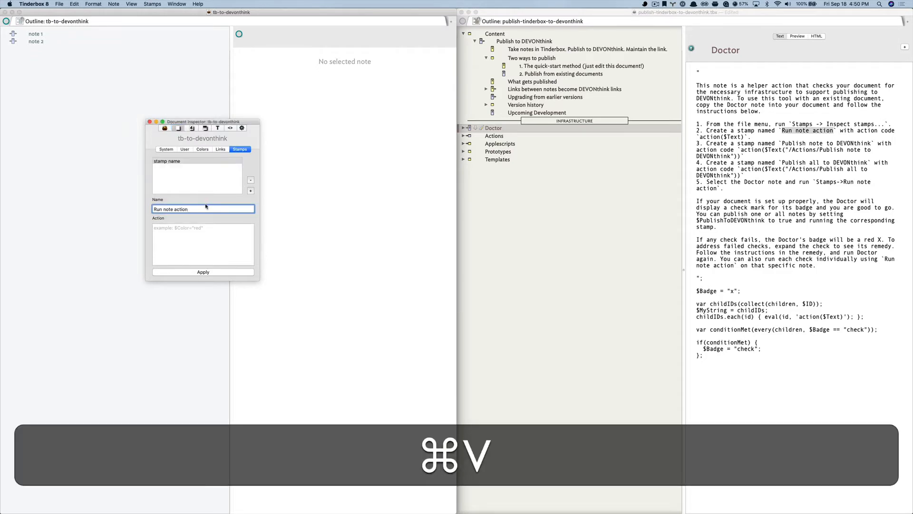
pyautogui.press('Tab')
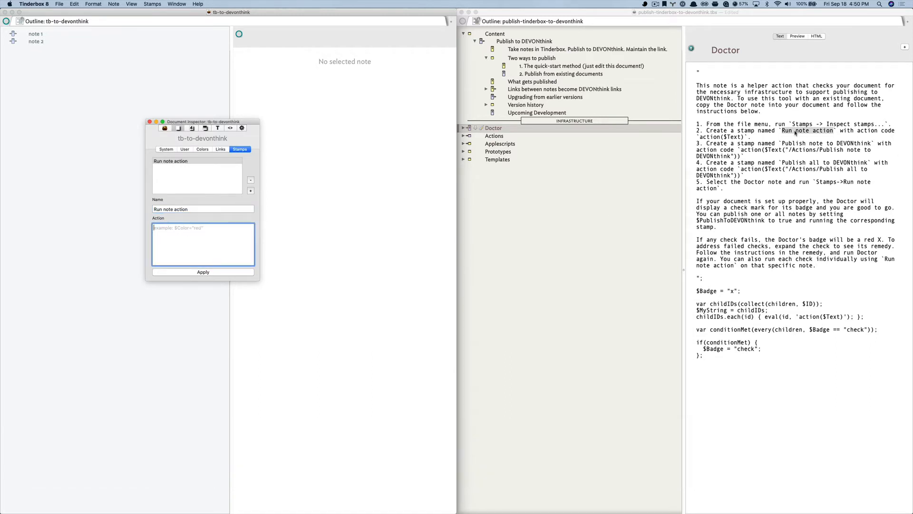
# Set the action of tb-to-devonthink's "Run note action" stamp to action($Text), copied from the Doctor note's instructions
pyautogui.click(712, 138)
pyautogui.moveTo(700, 137); pyautogui.dragTo(744, 137)
pyautogui.press('super+c')
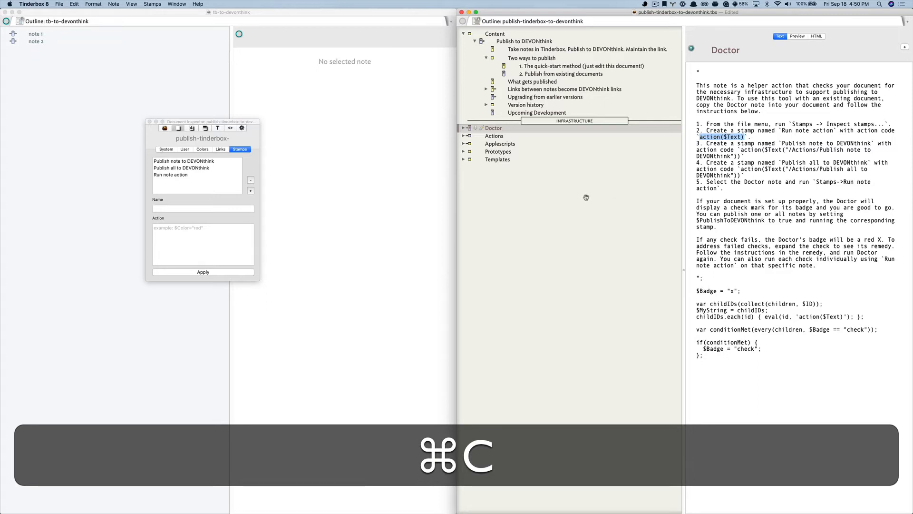
pyautogui.click(199, 115)
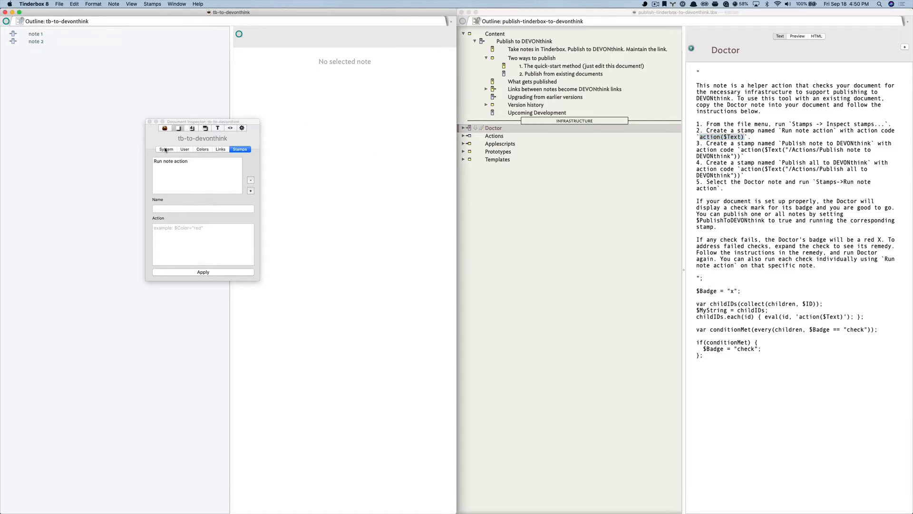
pyautogui.click(164, 162)
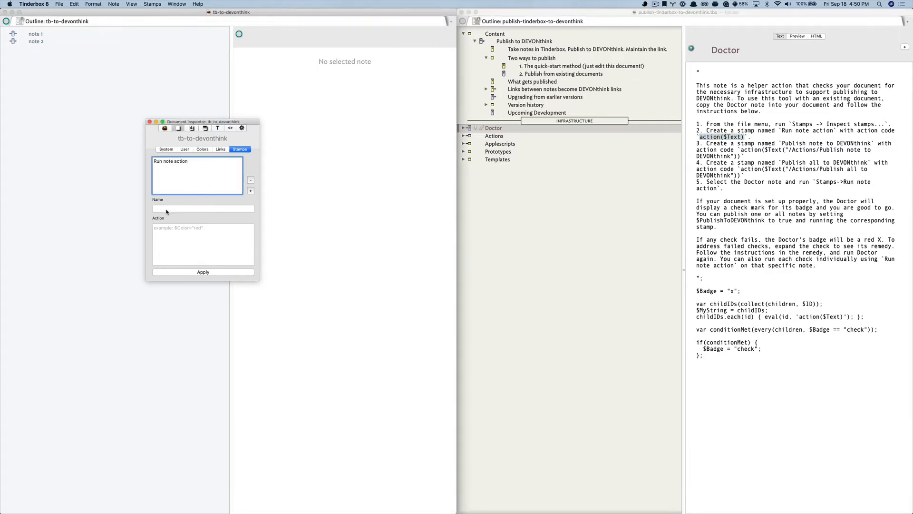
pyautogui.click(169, 165)
pyautogui.click(182, 242)
pyautogui.press('super+v')
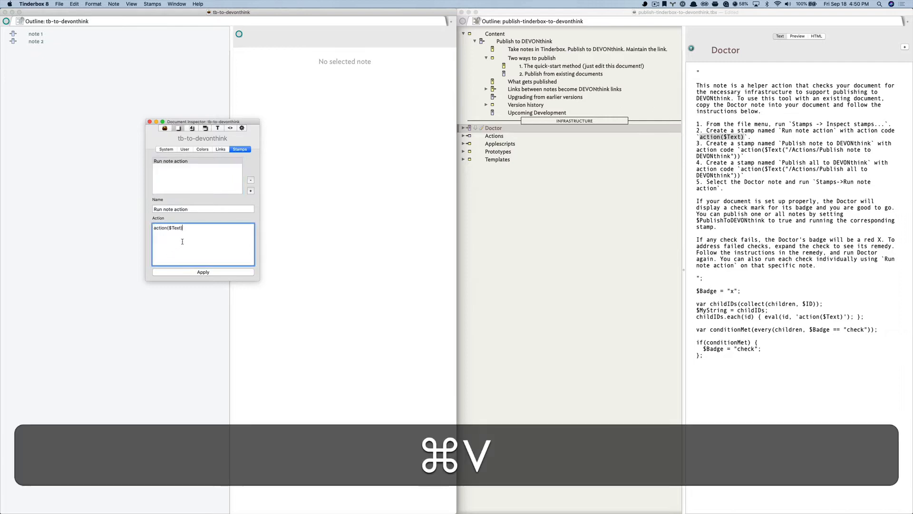
pyautogui.press('super+a')
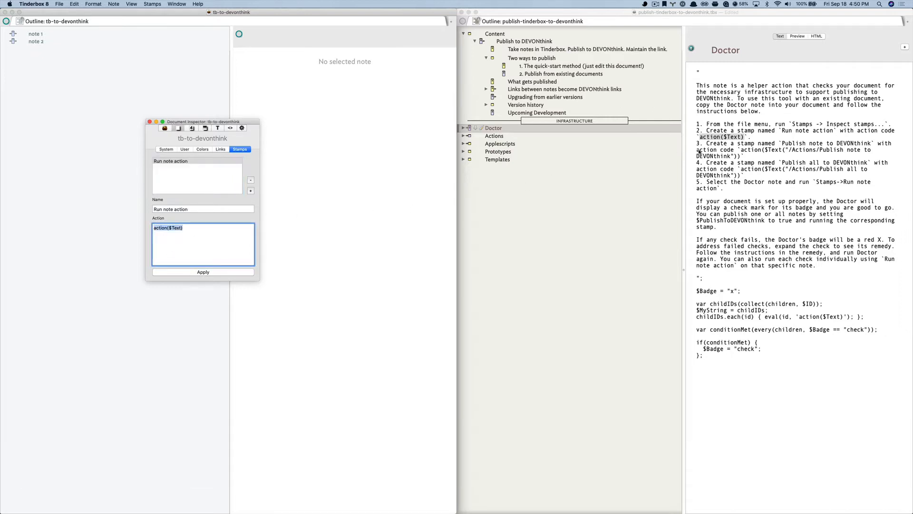
# Add a second stamp to tb-to-devonthink and enter "Publish note to DEVONthink" as its name
pyautogui.click(725, 143)
pyautogui.moveTo(780, 143); pyautogui.dragTo(871, 143)
pyautogui.press('super+c')
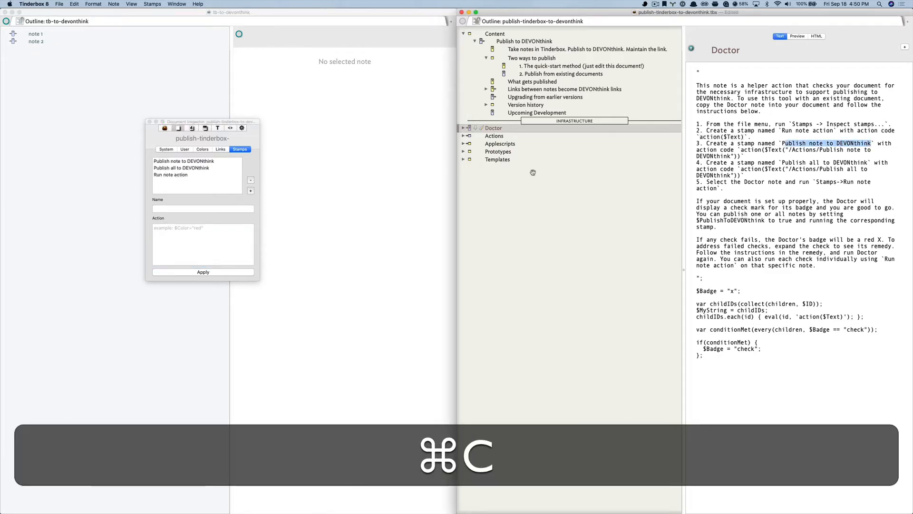
pyautogui.click(137, 131)
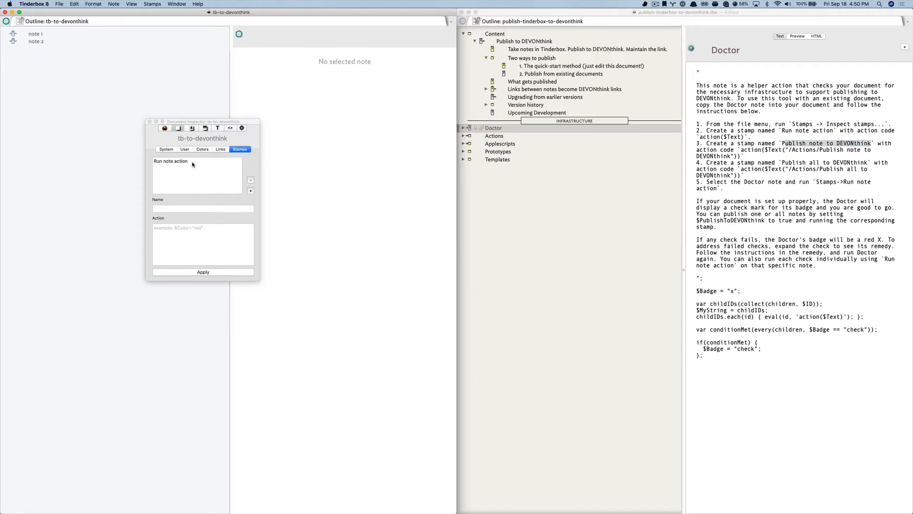
pyautogui.click(250, 191)
pyautogui.press('super+v')
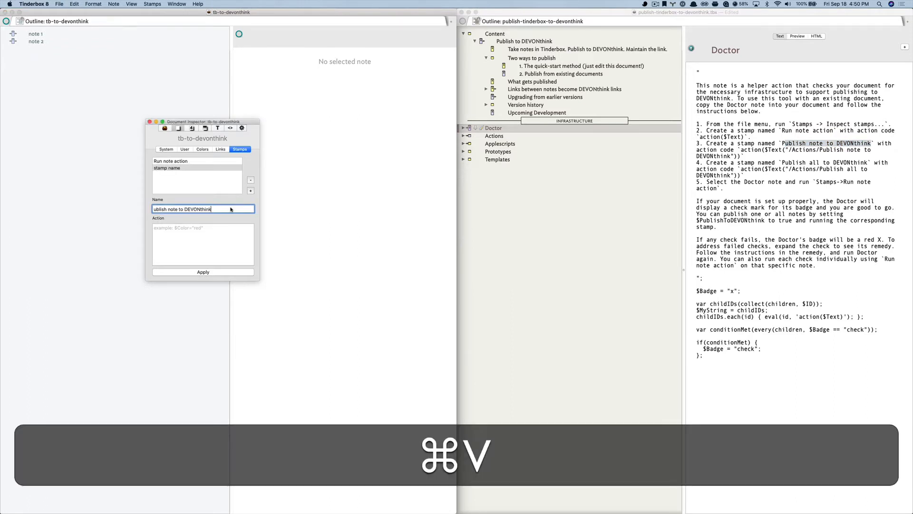
pyautogui.press('ctrl+super+a')
pyautogui.hotkey('shift', 'ctrl', 'a')
pyautogui.hotkey('shift', 'ctrl', 'p')
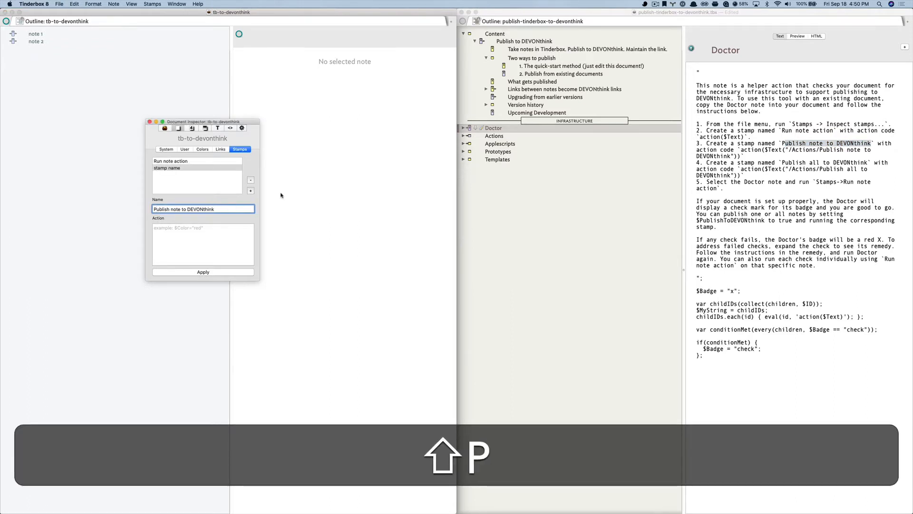
# Rename the "stamp name" stamp as "Publish note to DEVONthink" and set its action to action($Text("/Actions/Publish note to DEVONthink")), copied from the Doctor note
pyautogui.click(806, 157)
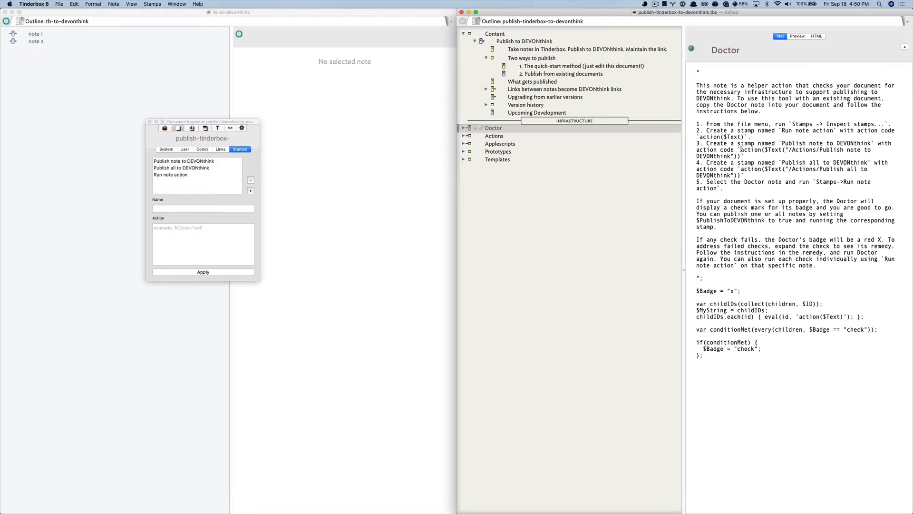
pyautogui.moveTo(741, 150); pyautogui.dragTo(741, 157)
pyautogui.press('super+c')
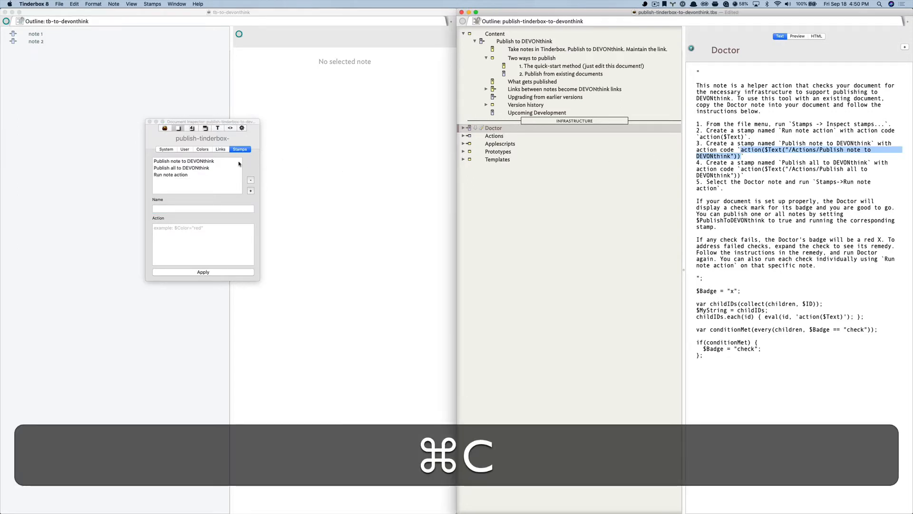
pyautogui.click(161, 96)
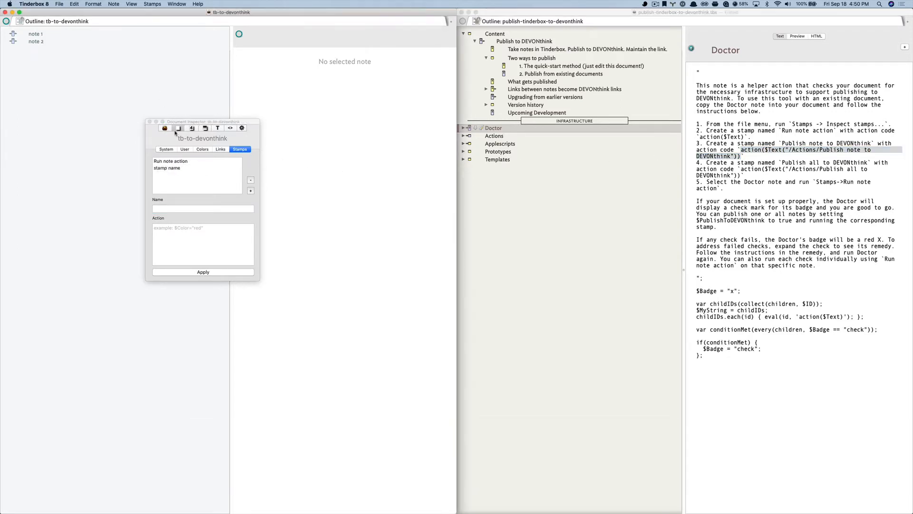
pyautogui.click(172, 164)
pyautogui.click(171, 169)
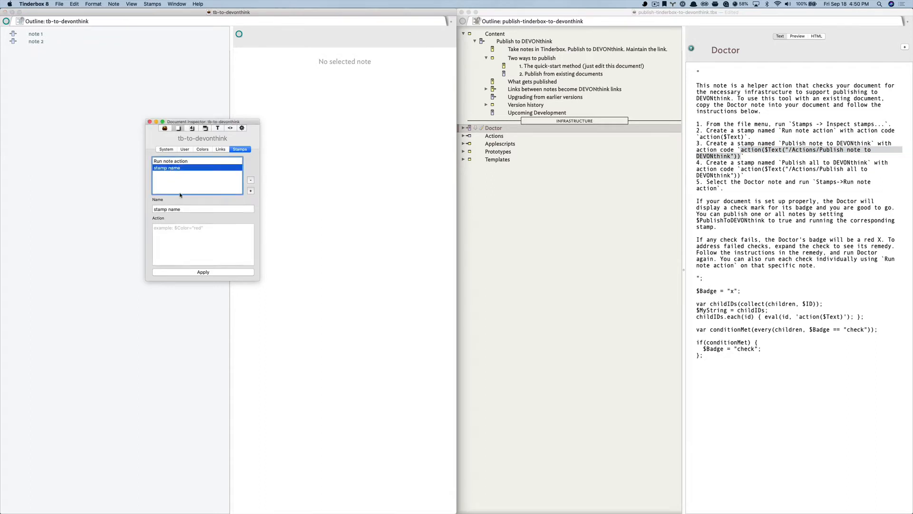
pyautogui.click(186, 210)
pyautogui.press('super+a')
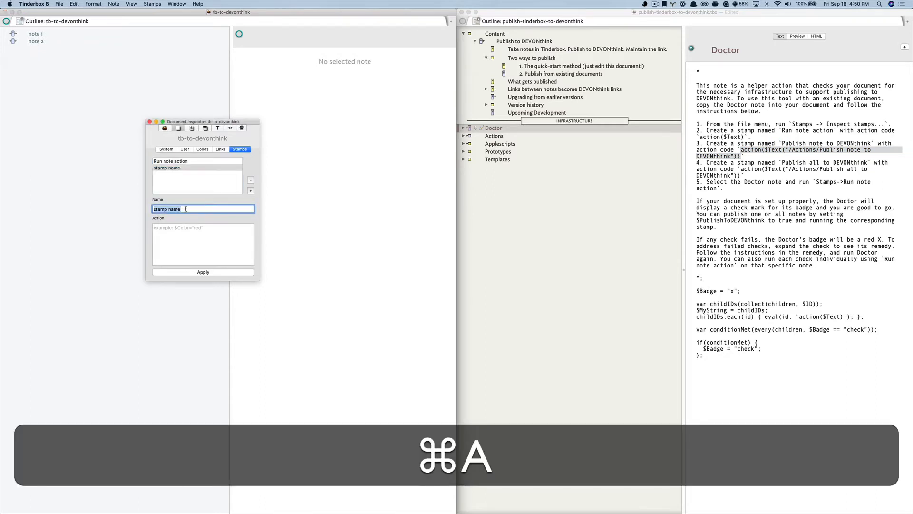
pyautogui.write('Publish note to D')
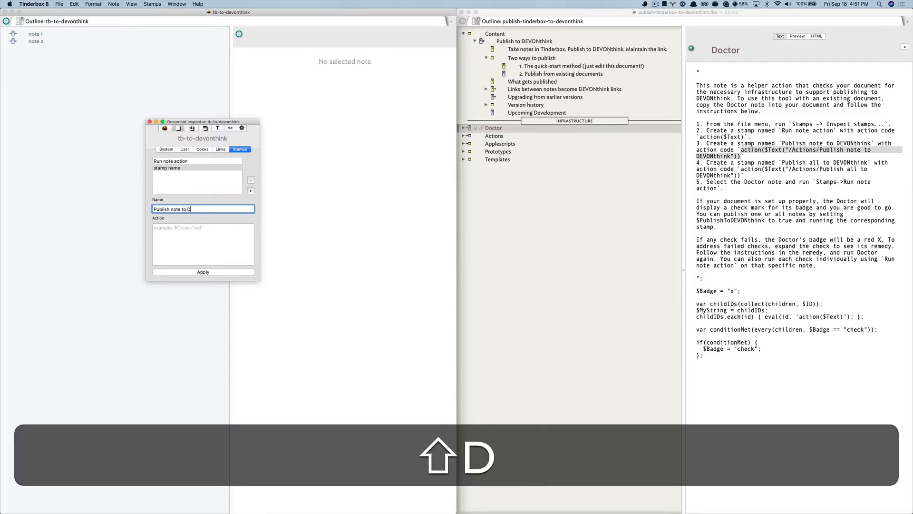
pyautogui.write('EVON')
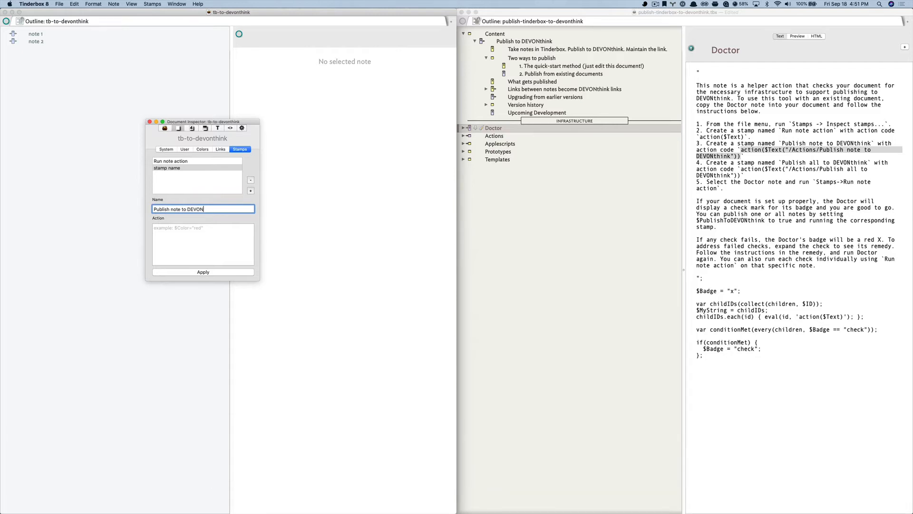
pyautogui.write('think')
pyautogui.press('Return')
pyautogui.click(180, 228)
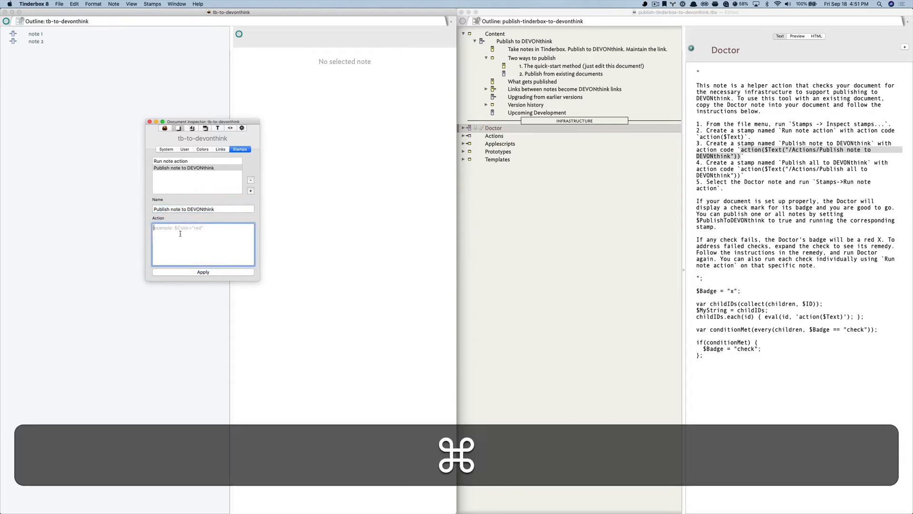
pyautogui.press('super+v')
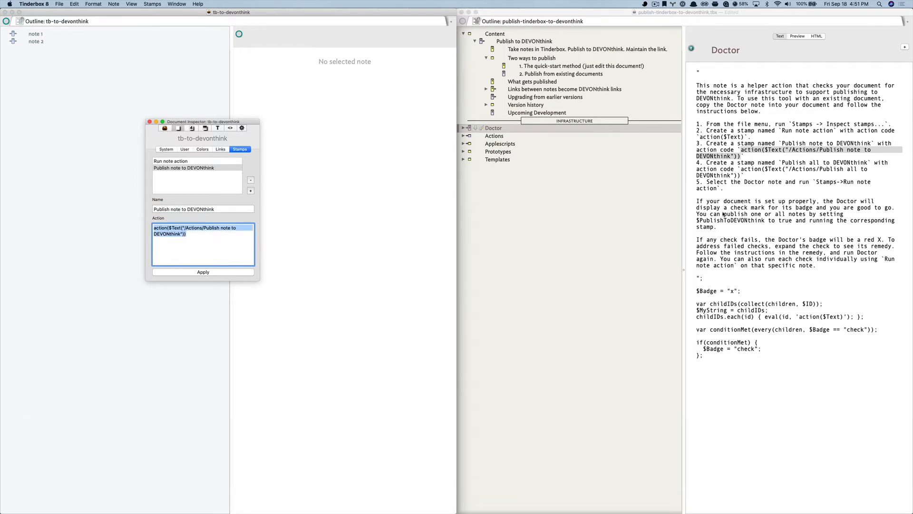
# Add a third stamp to tb-to-devonthink named "Publish all to DEVONthink", copying the name from the Doctor note
pyautogui.click(782, 163)
pyautogui.moveTo(782, 162); pyautogui.dragTo(868, 163)
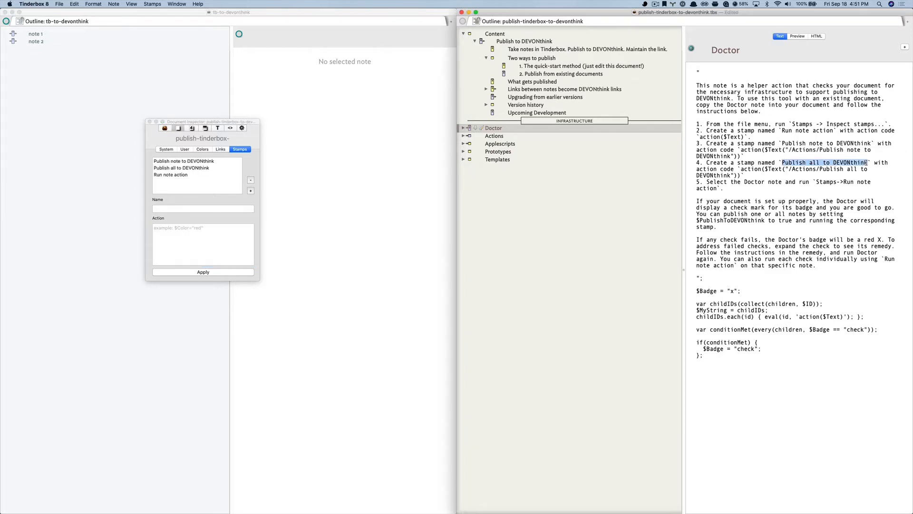
pyautogui.press('super+c')
pyautogui.click(198, 119)
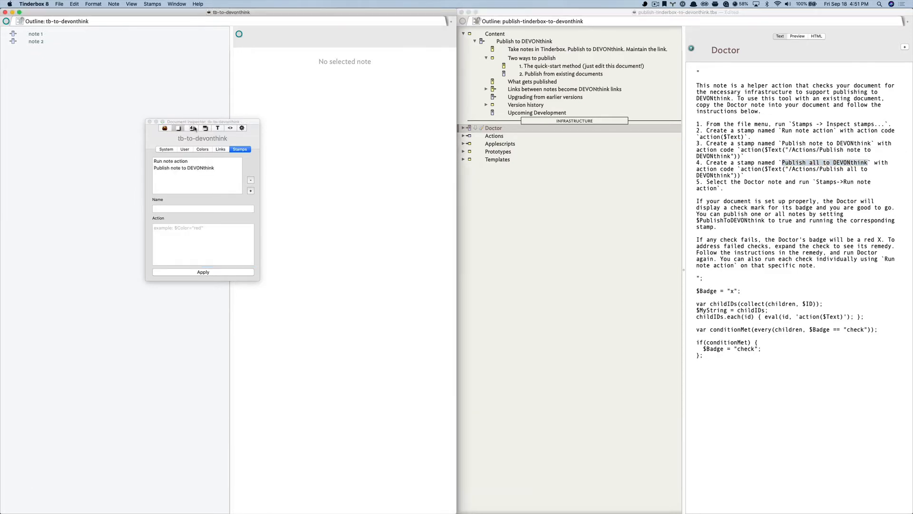
pyautogui.click(250, 190)
pyautogui.press('super+v')
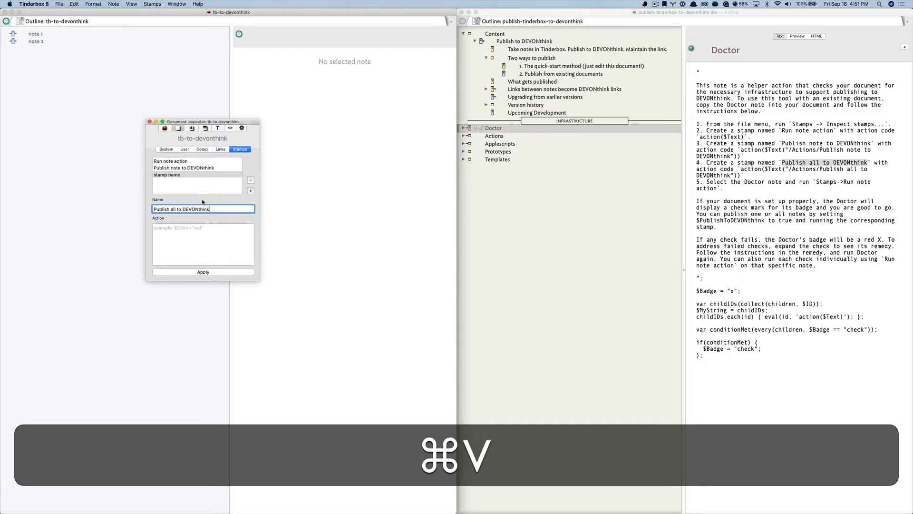
pyautogui.press('super+Return')
# Set the "Publish all to DEVONthink" stamp's action in tb-to-devonthink to action($Text("/Actions/Publish all to DEVONthink")), copied from the Doctor note, and close the inspector
pyautogui.click(782, 169)
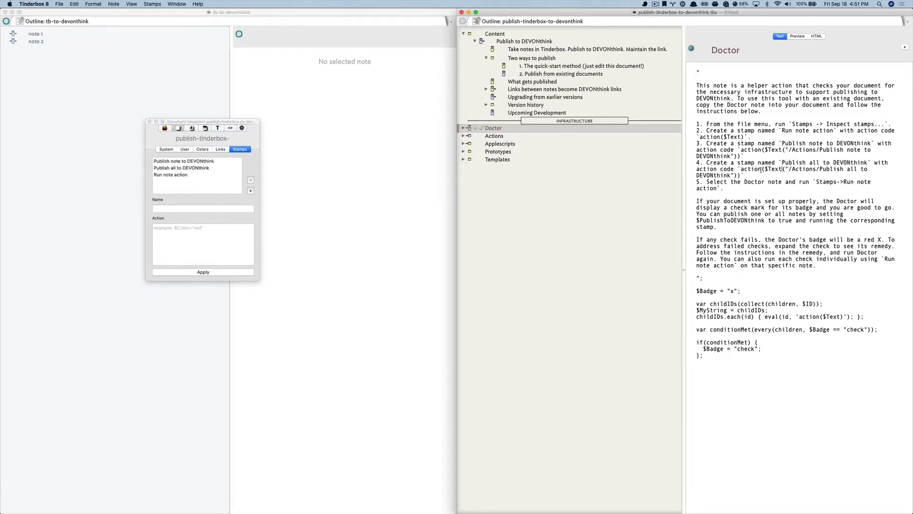
pyautogui.moveTo(741, 169); pyautogui.dragTo(741, 176)
pyautogui.press('super+c')
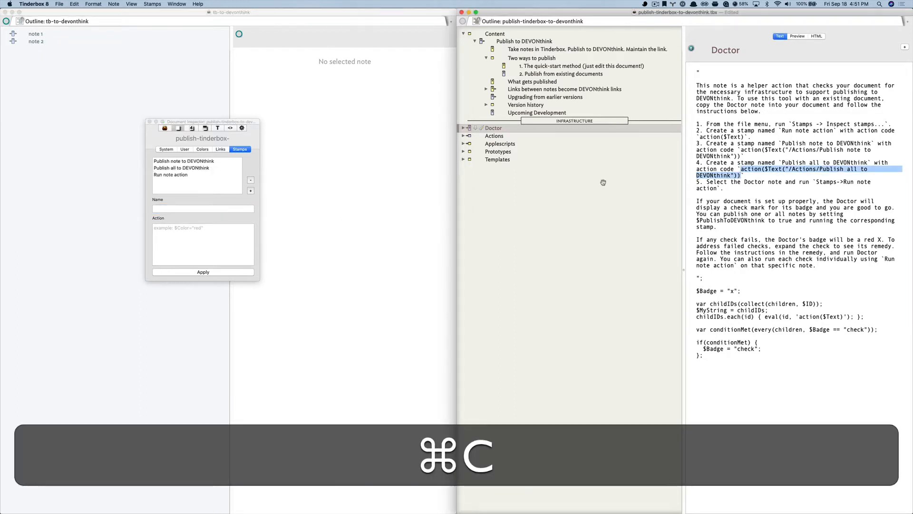
pyautogui.click(186, 171)
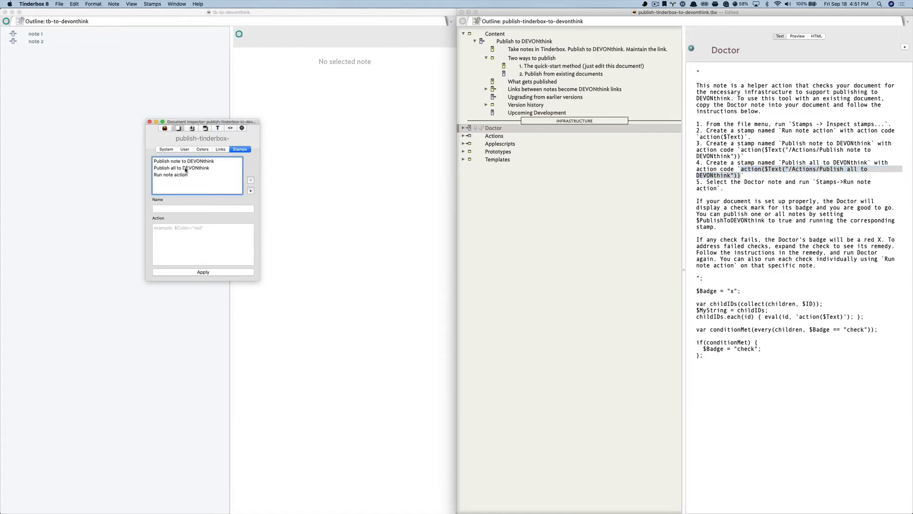
pyautogui.click(187, 168)
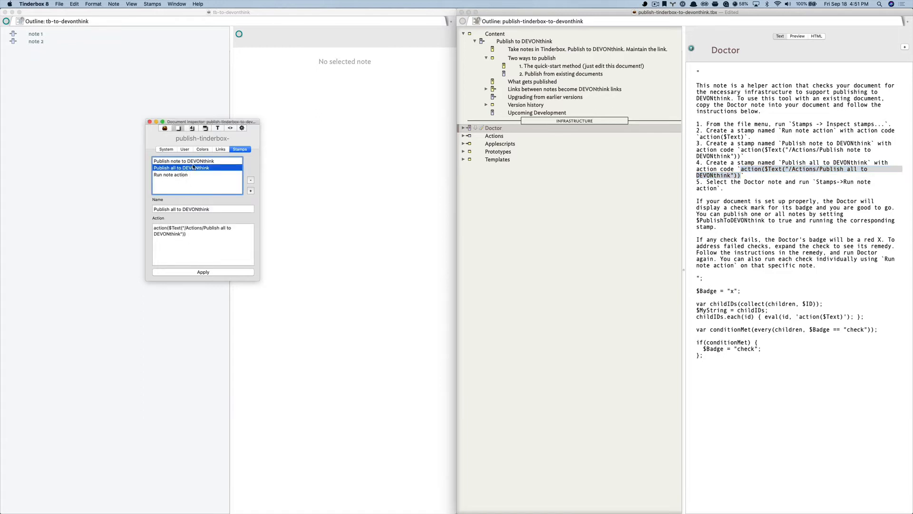
pyautogui.click(118, 232)
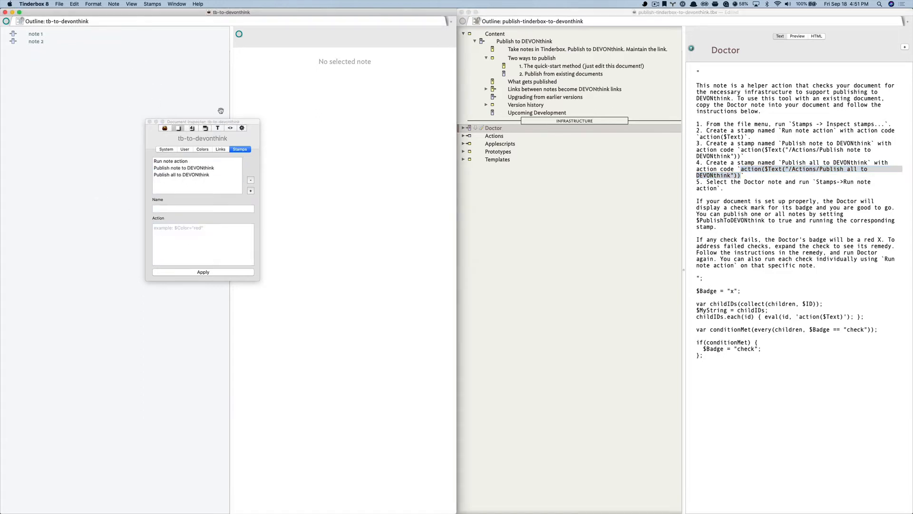
pyautogui.click(556, 154)
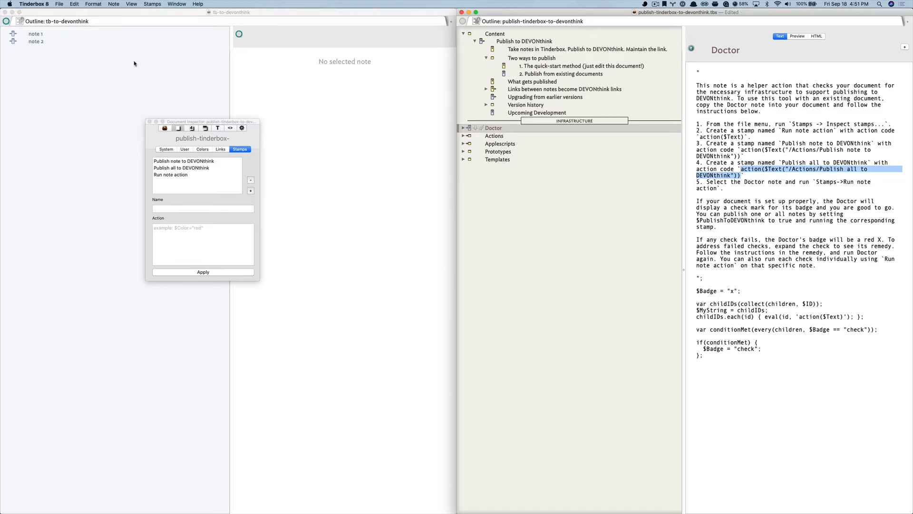
pyautogui.click(123, 70)
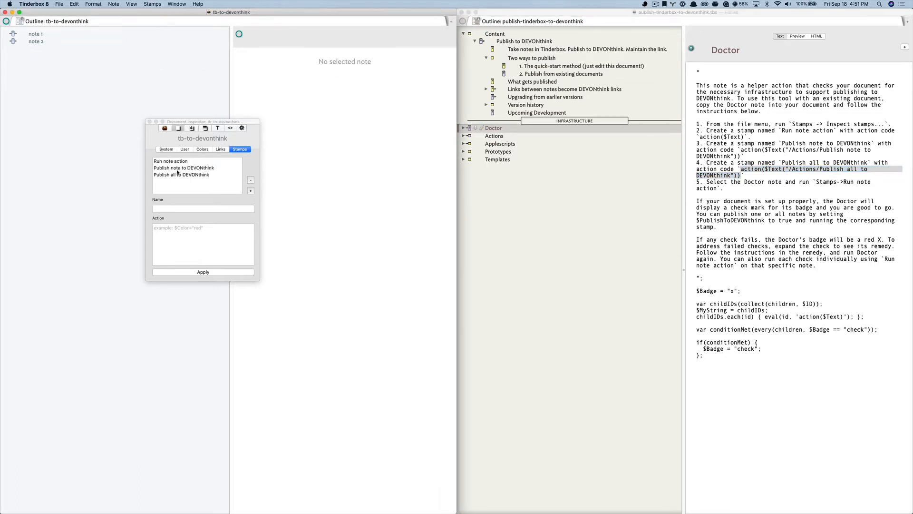
pyautogui.click(214, 124)
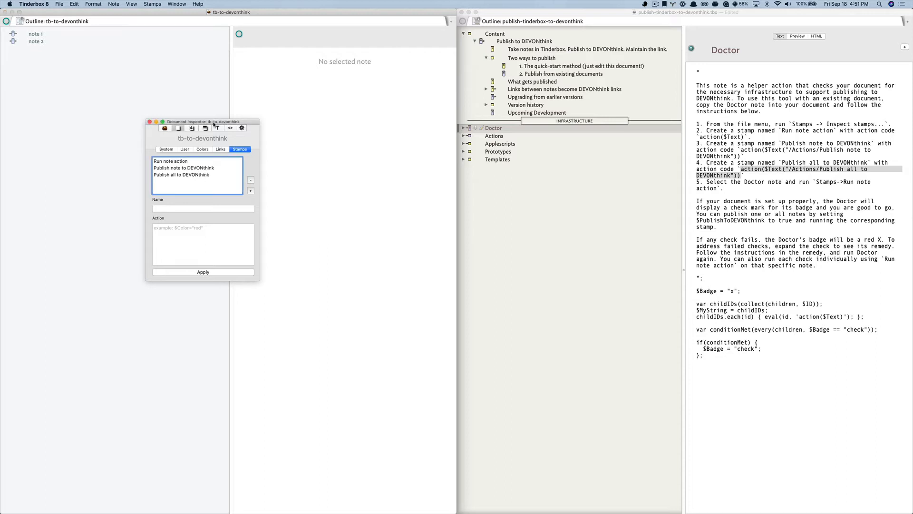
pyautogui.click(188, 174)
pyautogui.click(174, 244)
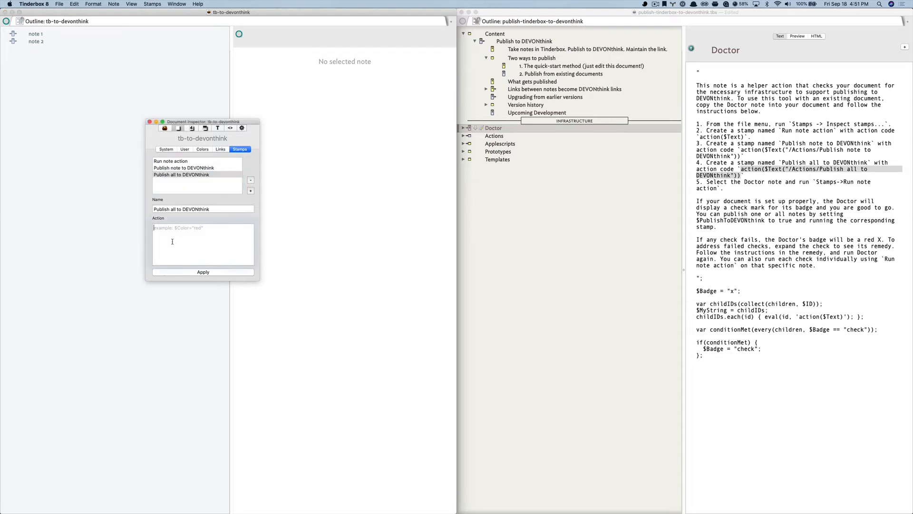
pyautogui.press('super+v')
pyautogui.press('super+a')
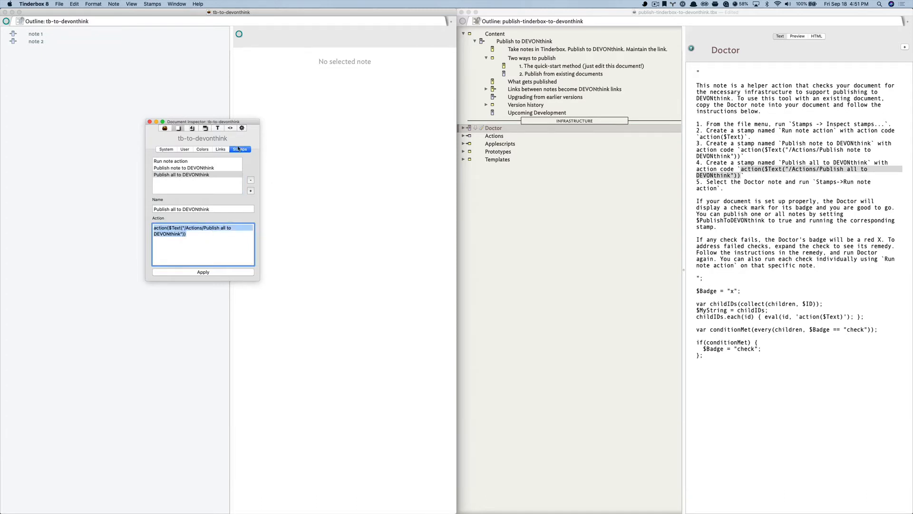
pyautogui.click(149, 122)
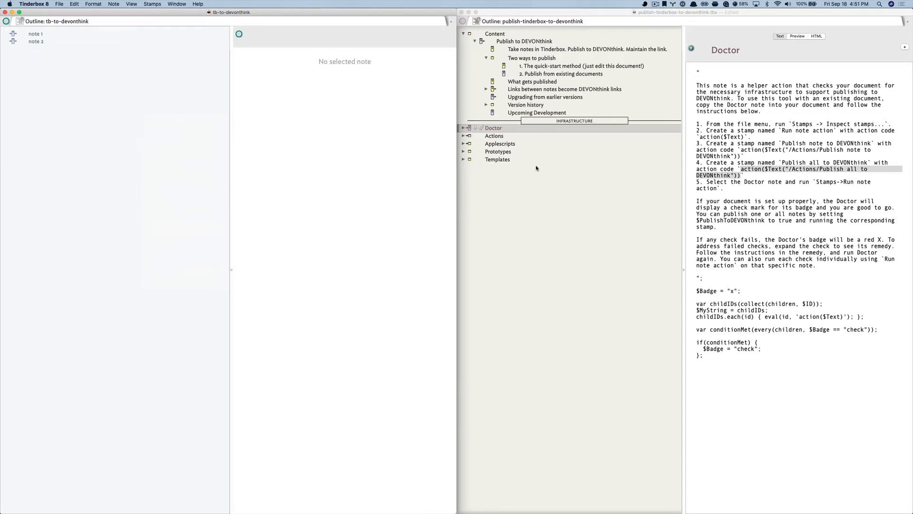
# Copy the Doctor note from publish-tinderbox-to-devonthink into the tb-to-devonthink outline
pyautogui.click(508, 127)
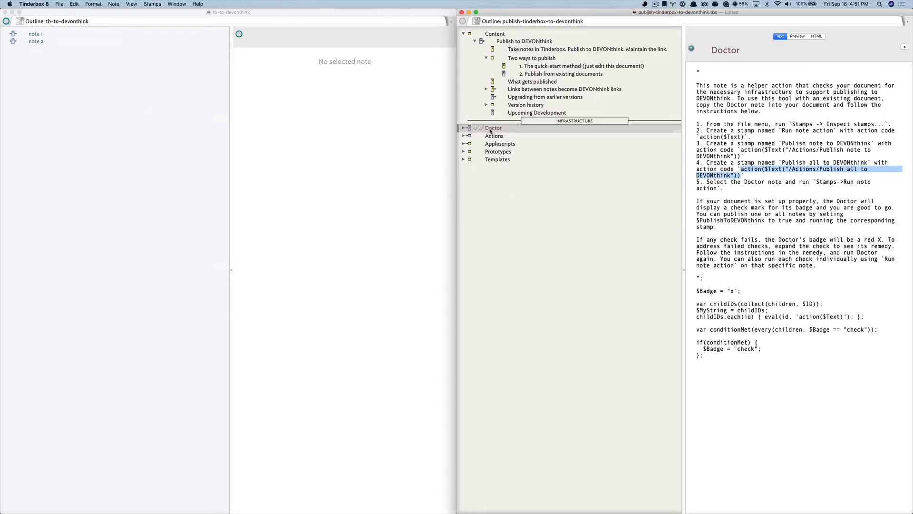
pyautogui.press('cmd+c')
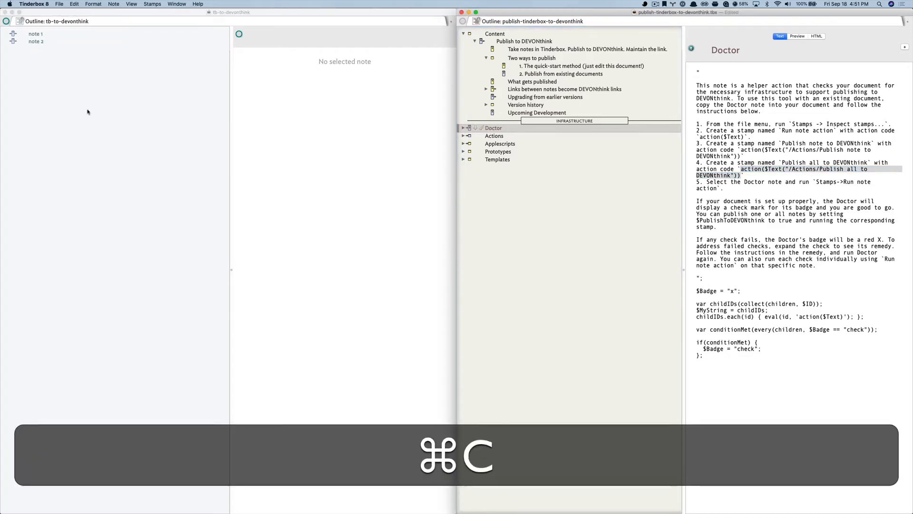
pyautogui.click(88, 111)
pyautogui.press('cmd+v')
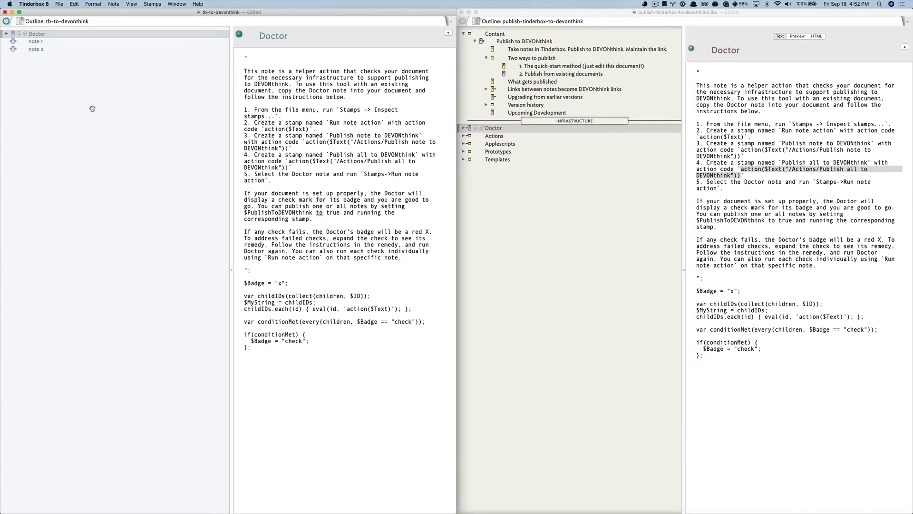
# Save tb-to-devonthink and review the action code at the end of its Doctor note
pyautogui.press('super+s')
pyautogui.moveTo(246, 59); pyautogui.dragTo(269, 351)
pyautogui.click(267, 270)
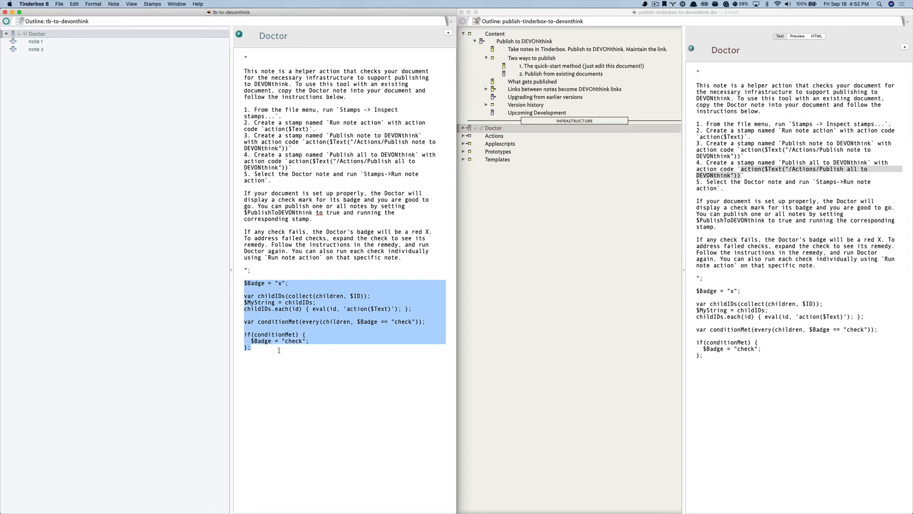
pyautogui.click(282, 348)
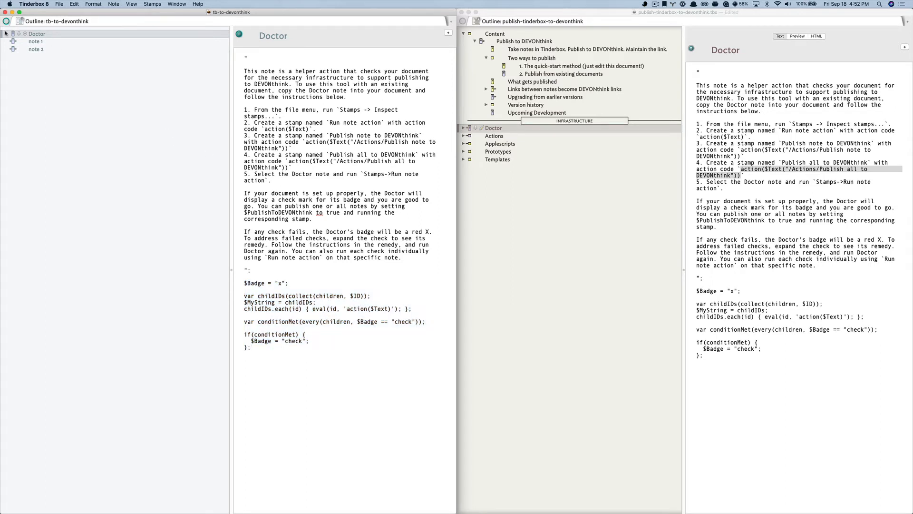
# Expand the Doctor note's checks in tb-to-devonthink, save the document, and run the "Run note action" stamp on Doctor
pyautogui.click(7, 34)
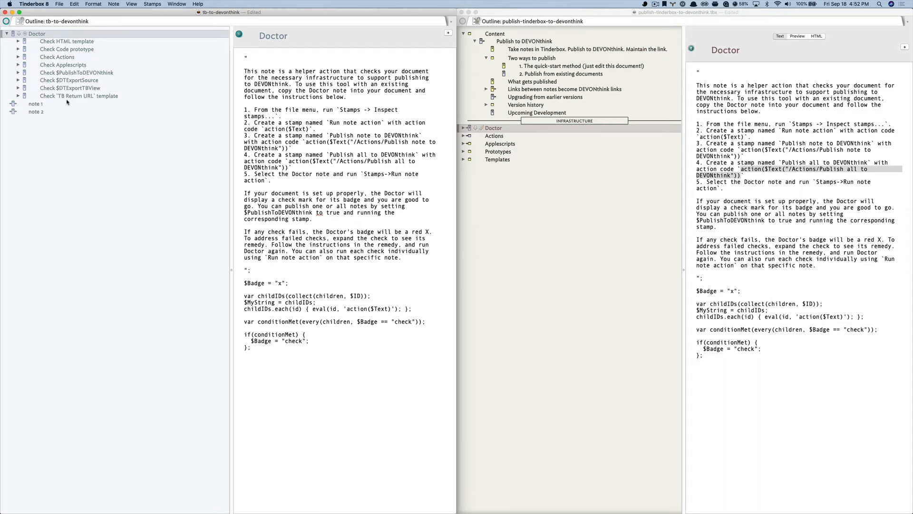
pyautogui.press('super+s')
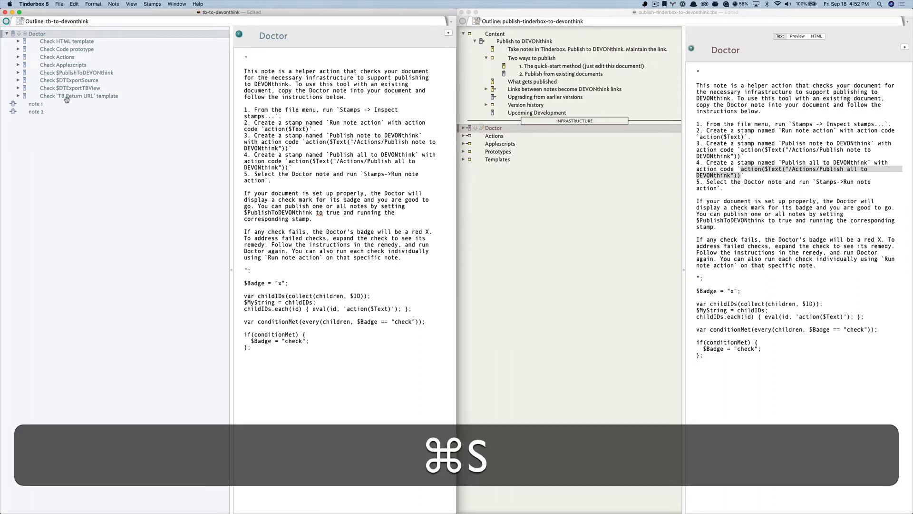
pyautogui.click(147, 4)
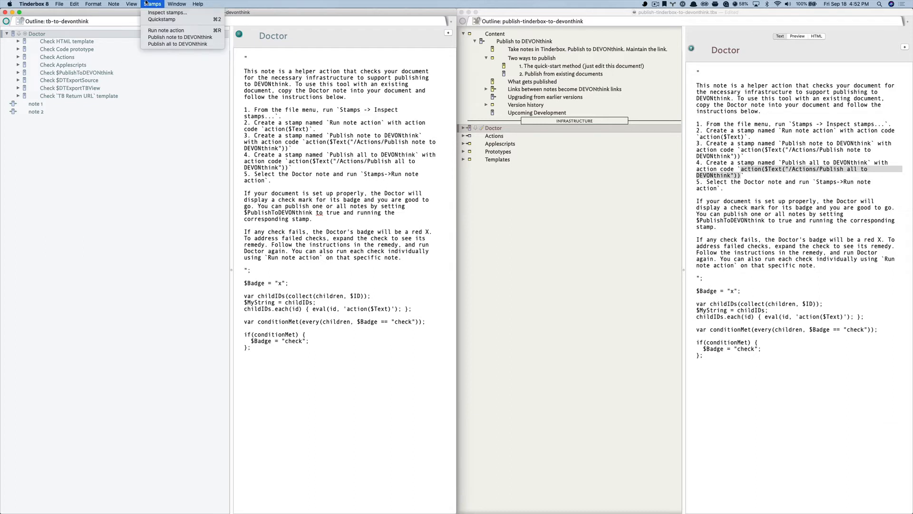
pyautogui.click(166, 30)
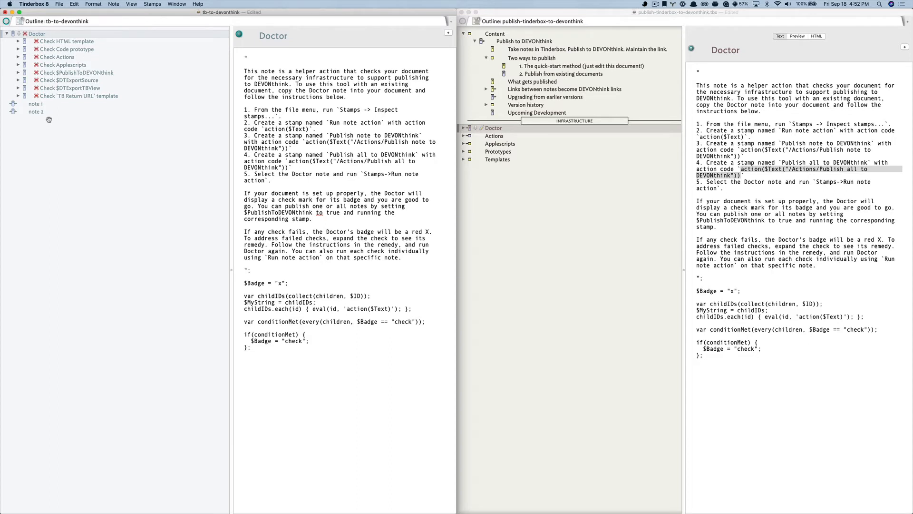
# Read the remedy for Check HTML template and add the built-in HTML templates to tb-to-devonthink
pyautogui.click(19, 41)
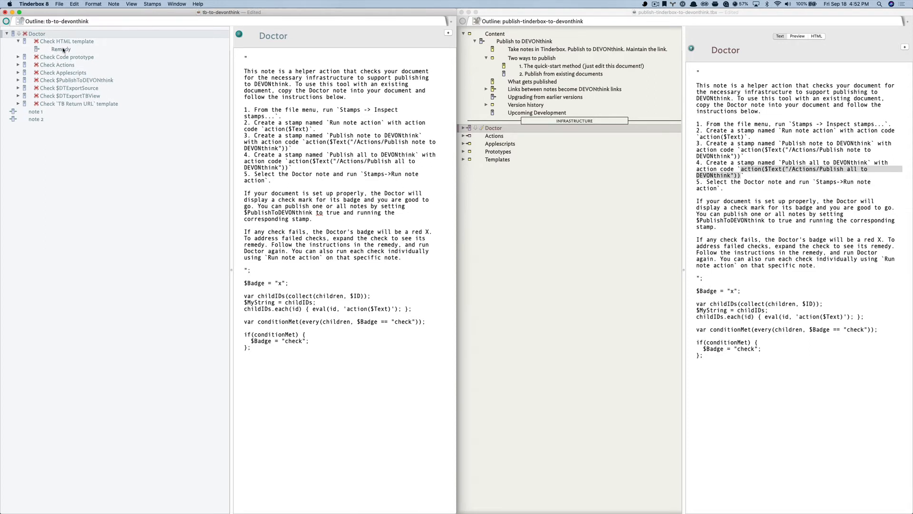
pyautogui.click(63, 49)
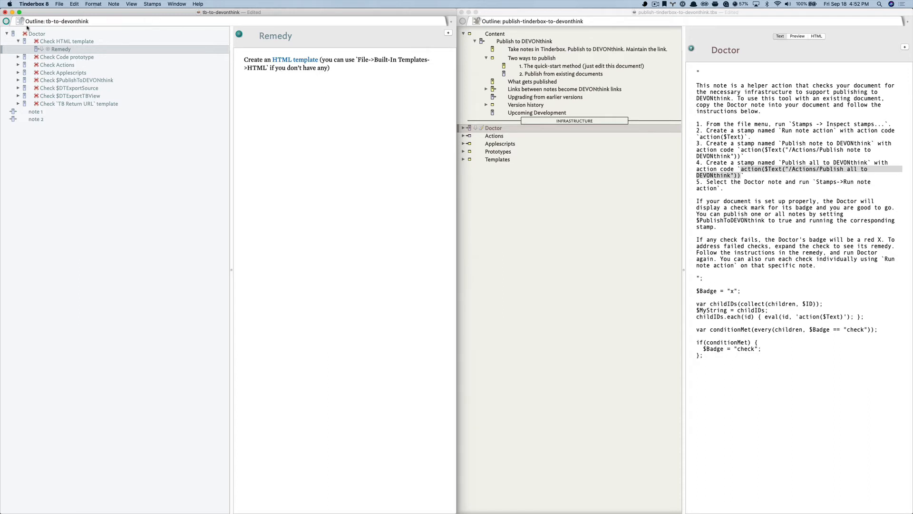
pyautogui.click(59, 4)
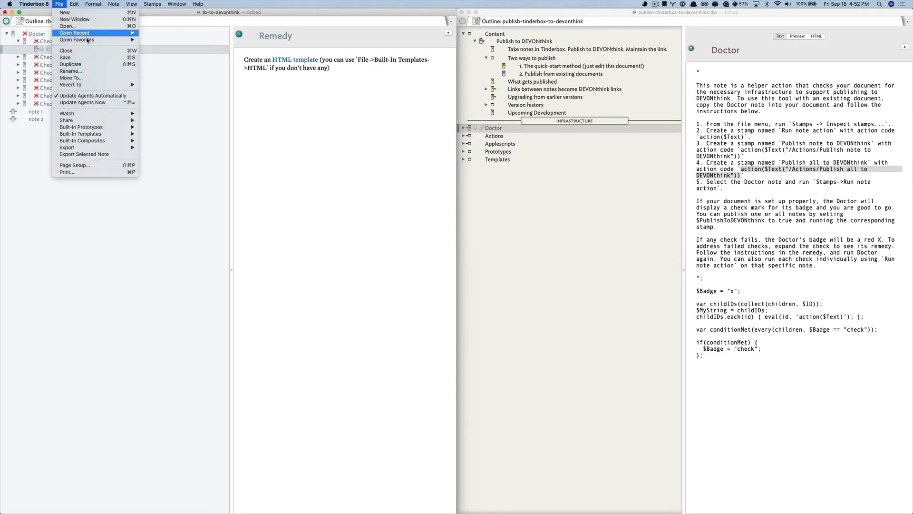
pyautogui.moveTo(116, 137)
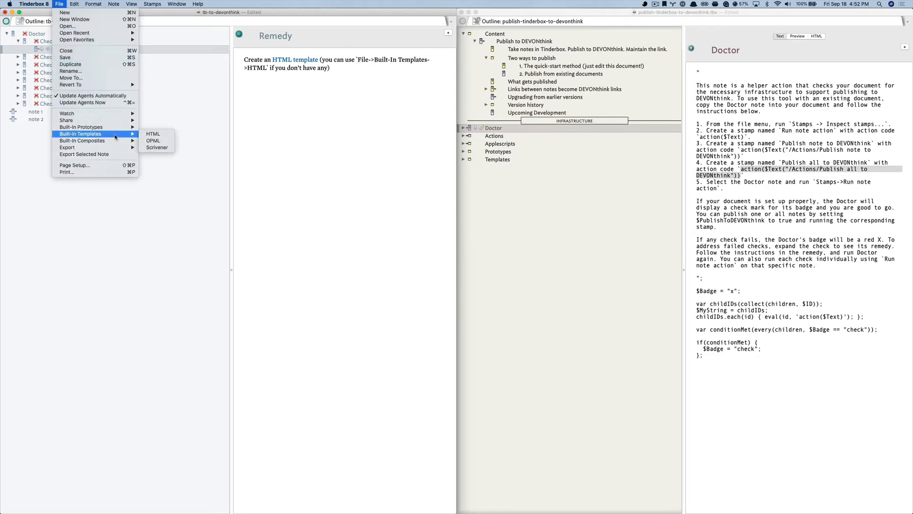
pyautogui.click(152, 134)
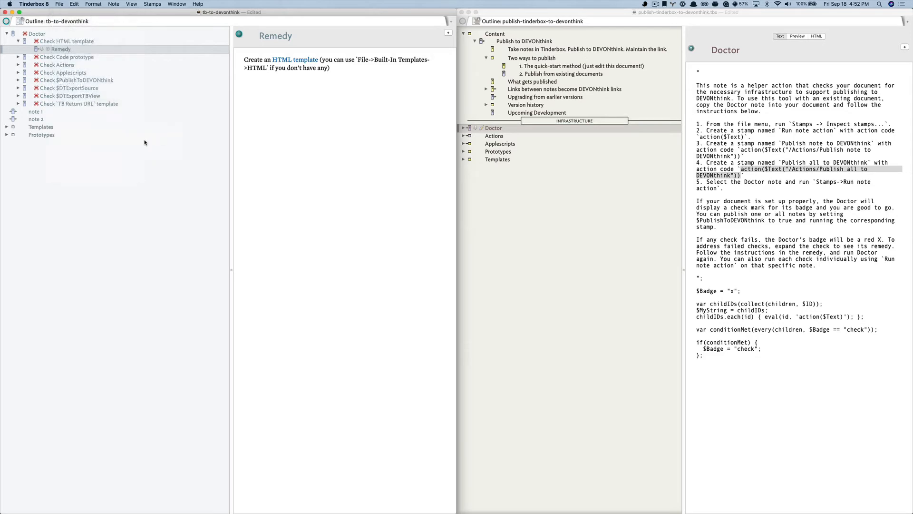
pyautogui.click(62, 167)
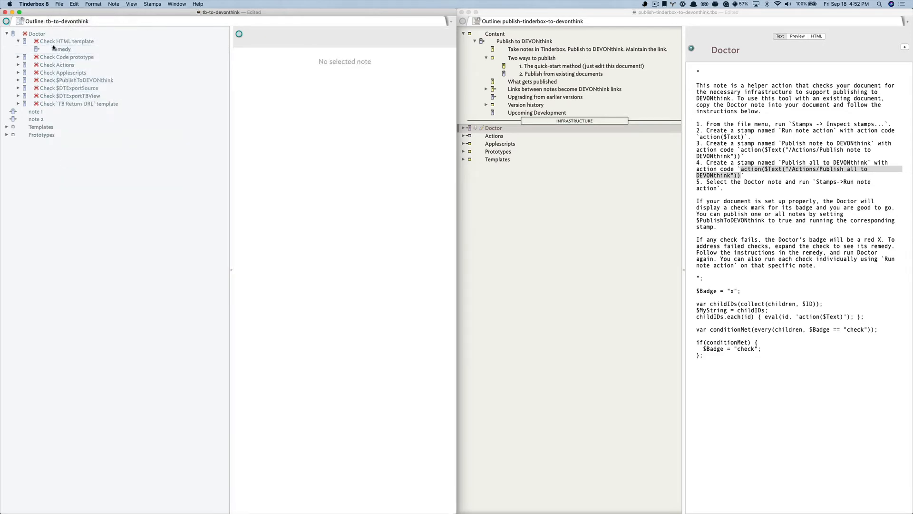
# Rerun the Doctor note's action to recheck the HTML template, collapse Check HTML template, and save the document
pyautogui.click(40, 34)
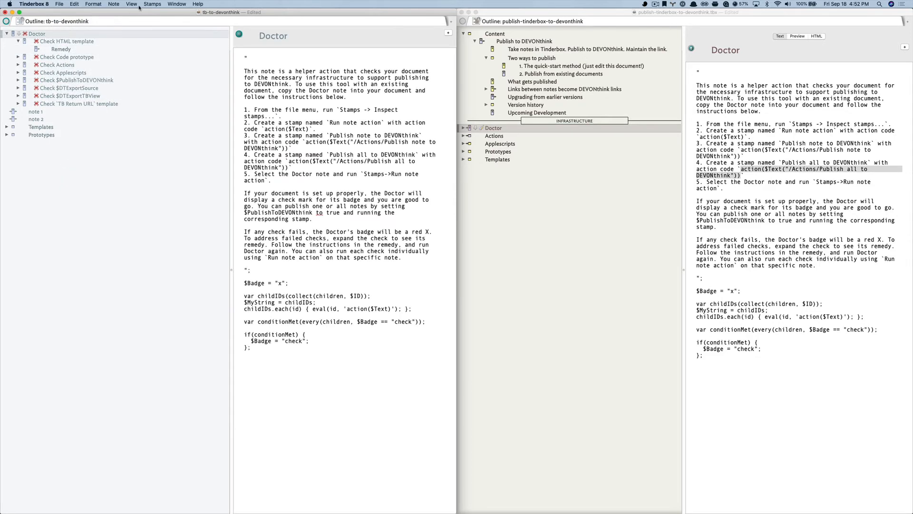
pyautogui.click(159, 5)
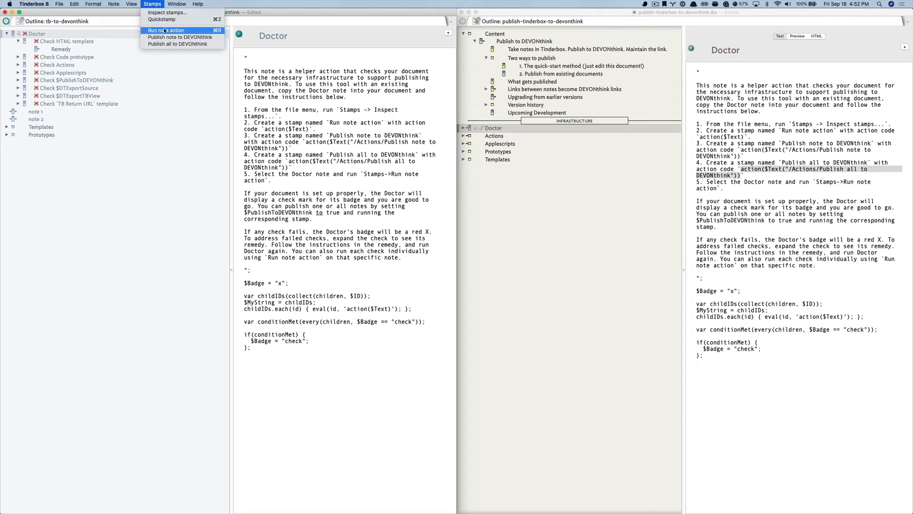
pyautogui.click(164, 31)
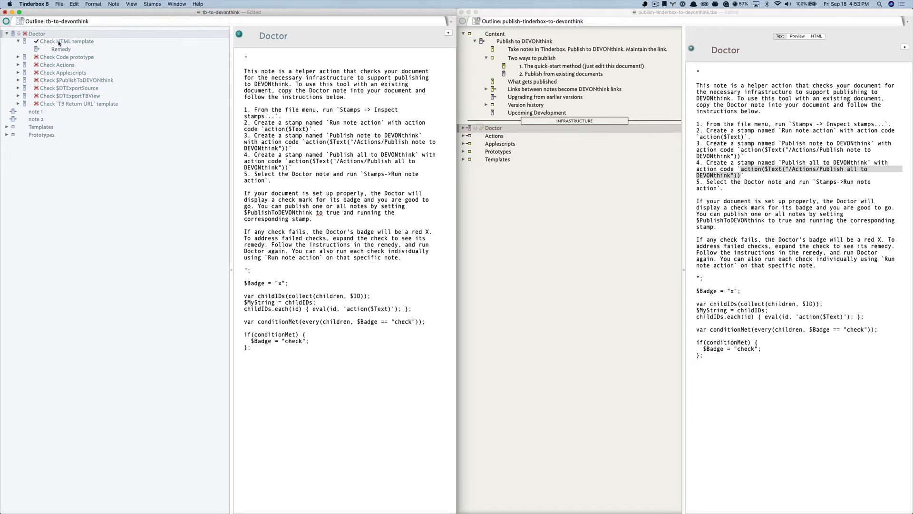
pyautogui.click(19, 42)
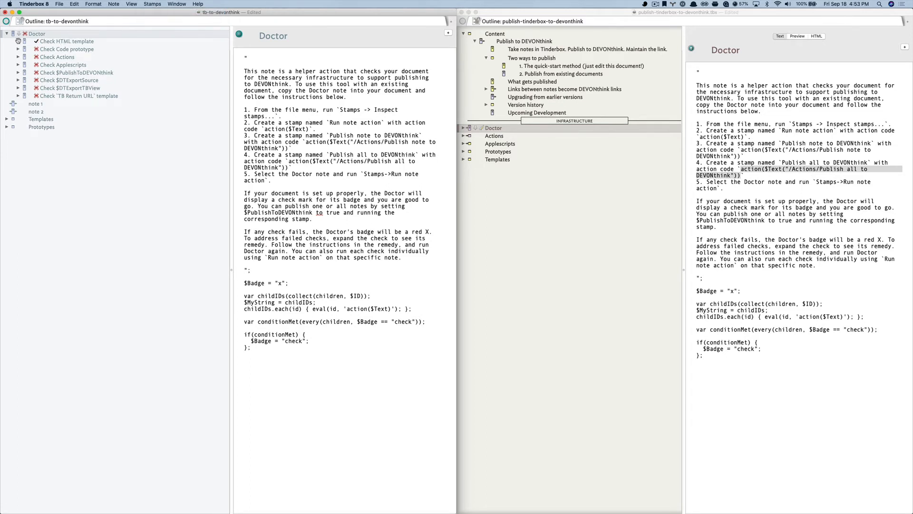
pyautogui.press('super+s')
# Read the remedy for Check Code prototype and add the built-in Code prototype to tb-to-devonthink
pyautogui.click(35, 49)
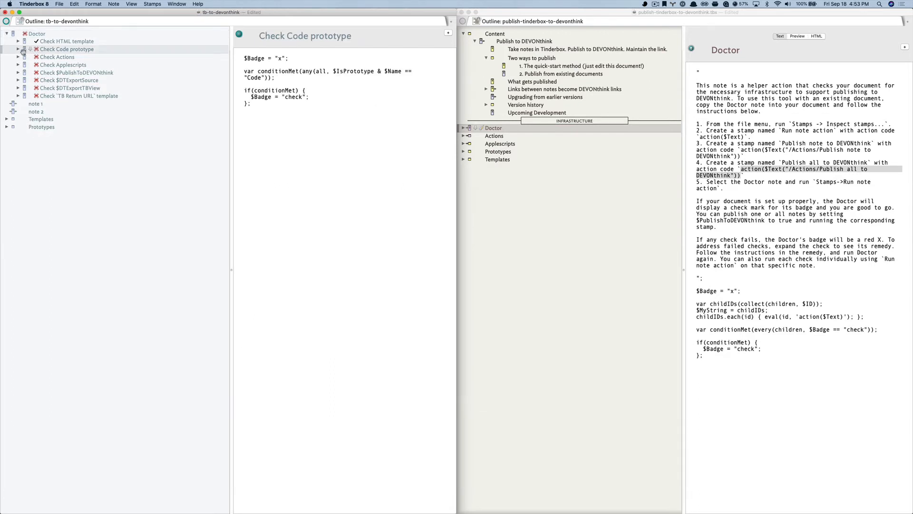
pyautogui.click(18, 49)
pyautogui.click(59, 57)
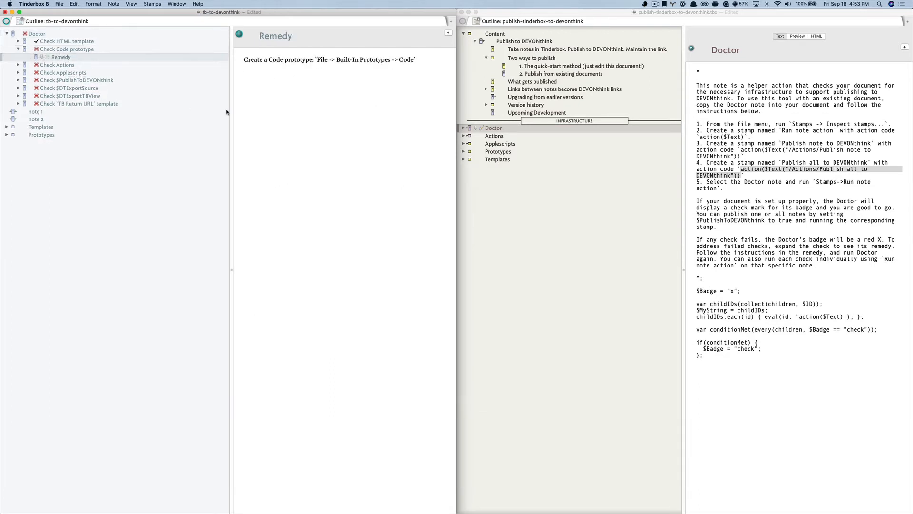
pyautogui.click(58, 4)
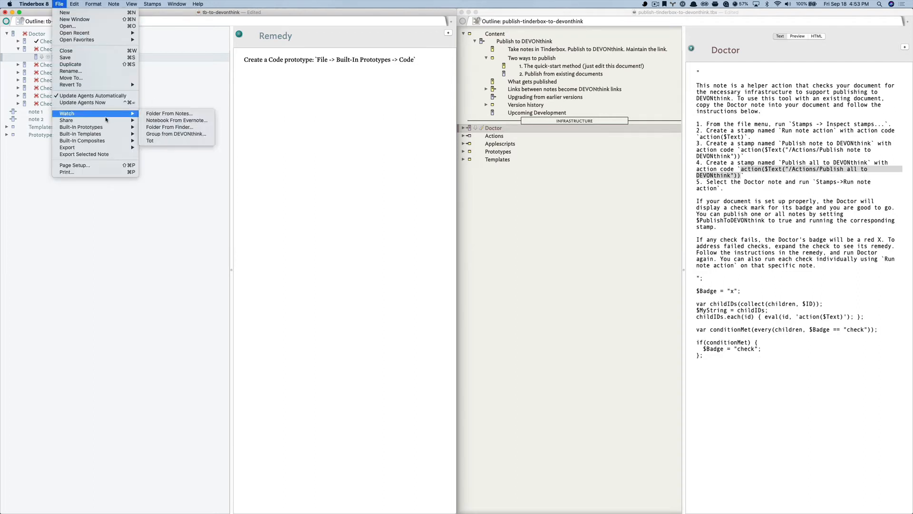
pyautogui.moveTo(101, 127)
pyautogui.click(152, 127)
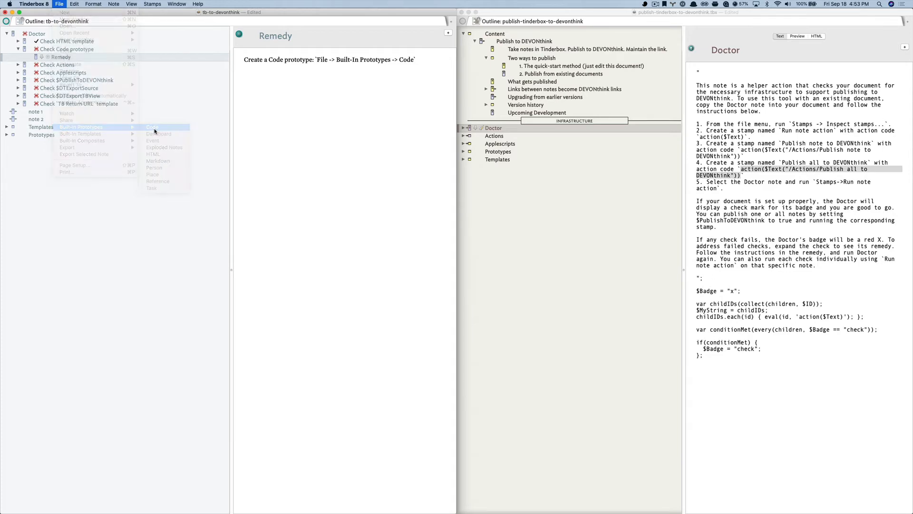
# Rerun the Doctor note's action to recheck the Code prototype, collapse Check Code prototype, and save the document
pyautogui.click(33, 35)
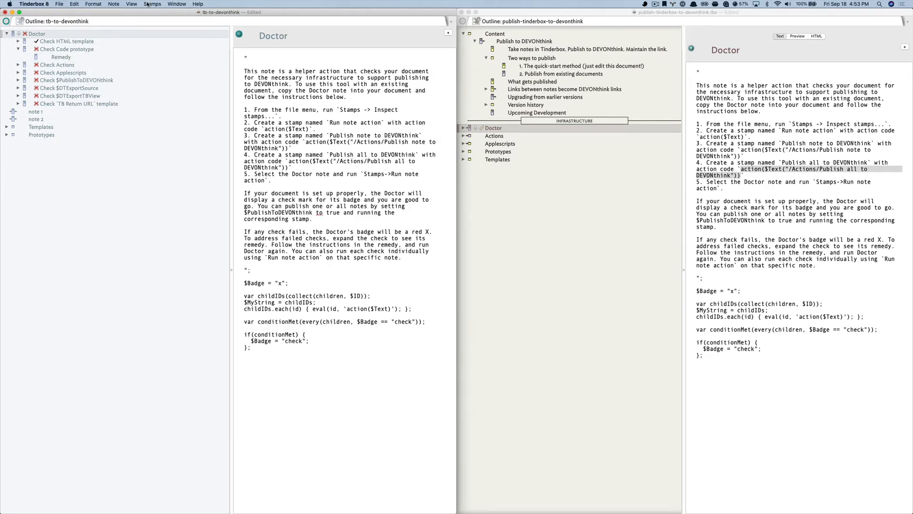
pyautogui.click(148, 4)
pyautogui.click(157, 31)
pyautogui.click(152, 4)
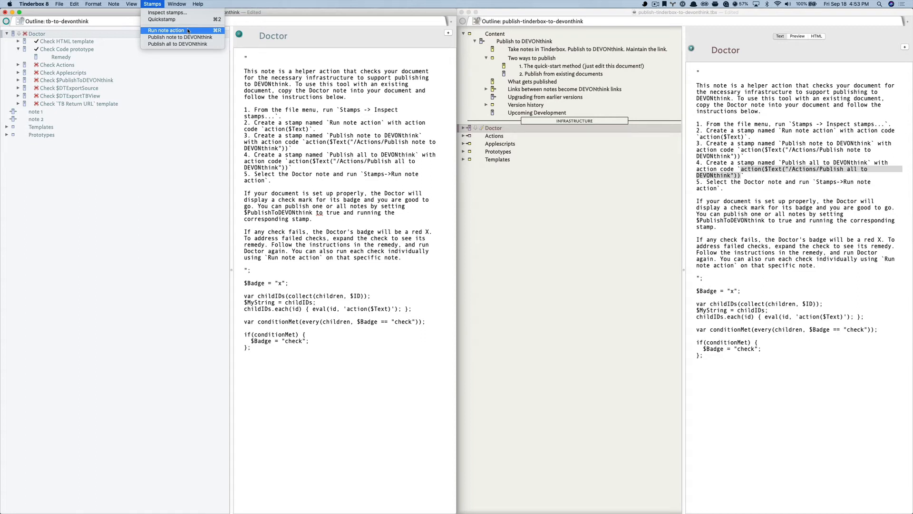
pyautogui.click(41, 170)
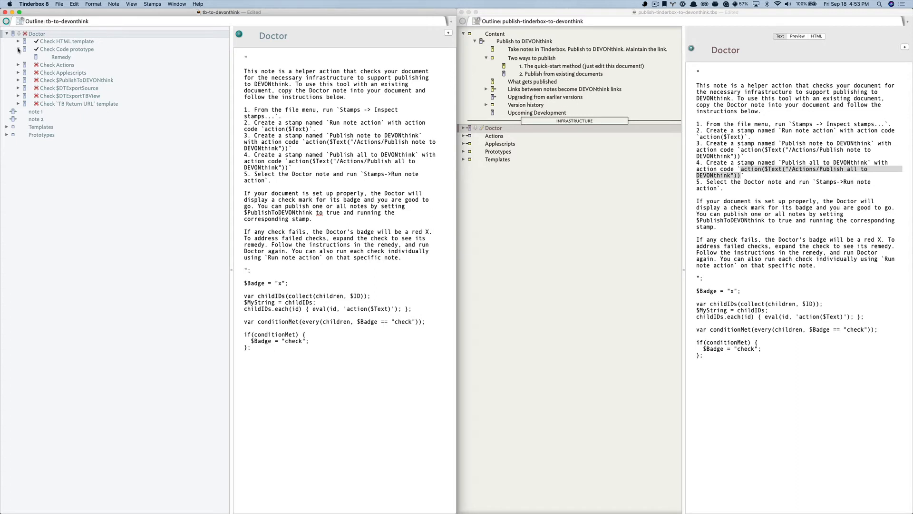
pyautogui.click(19, 50)
pyautogui.press('super+s')
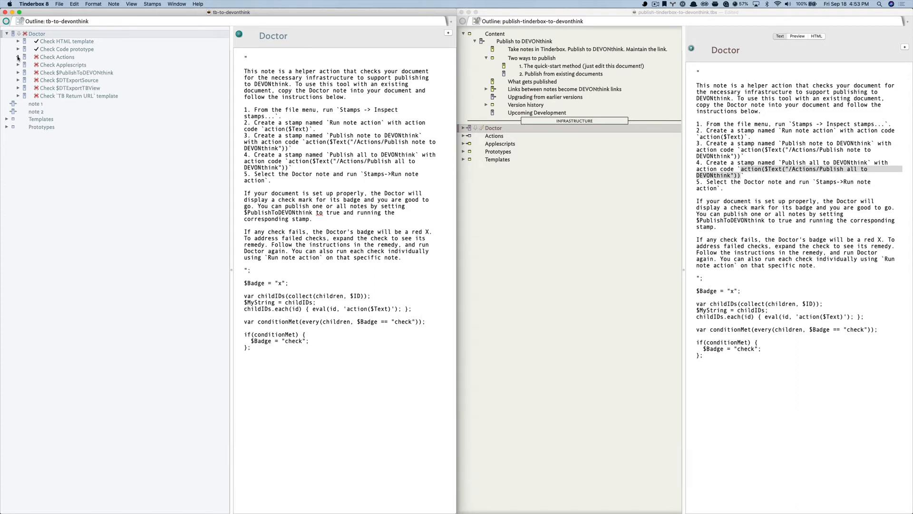
# Expand Check Actions under Doctor and read its action code and its Remedy note
pyautogui.click(18, 57)
pyautogui.click(52, 57)
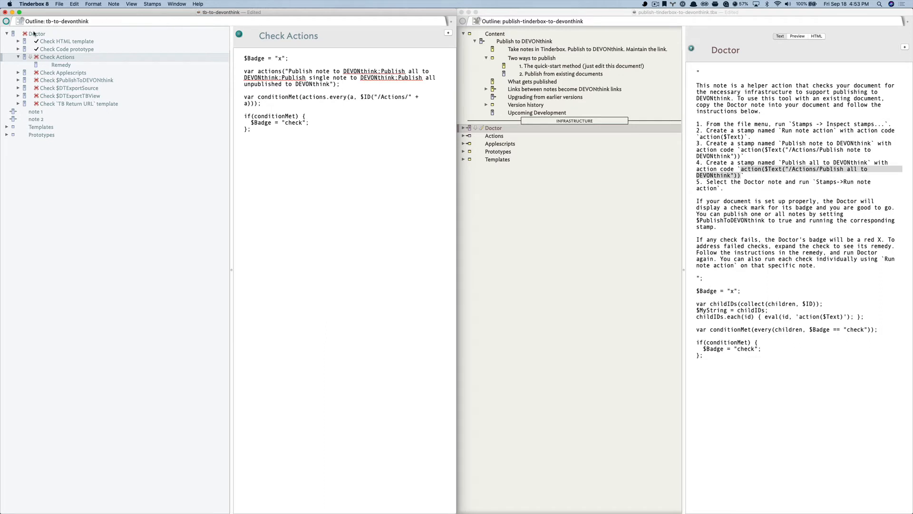
pyautogui.click(61, 65)
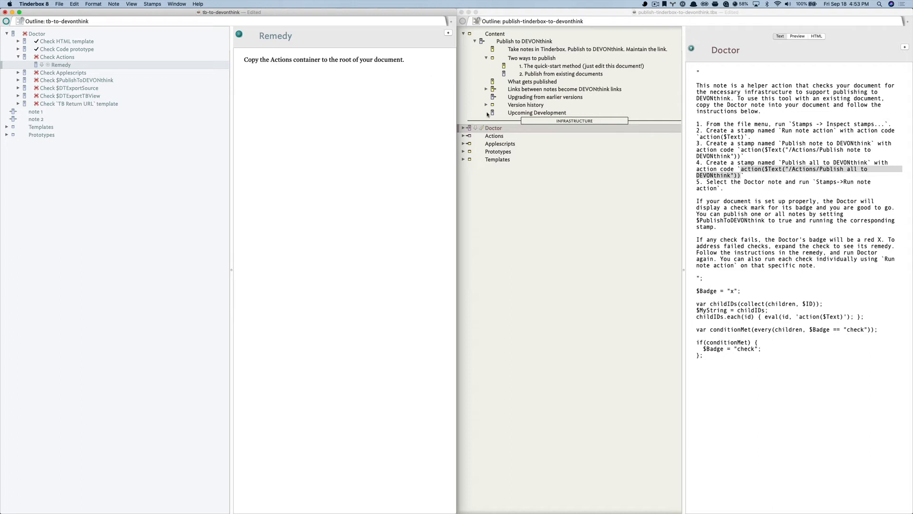
# Copy the Actions container from publish-tinderbox-to-devonthink to the root level of tb-to-devonthink and save the document
pyautogui.click(513, 202)
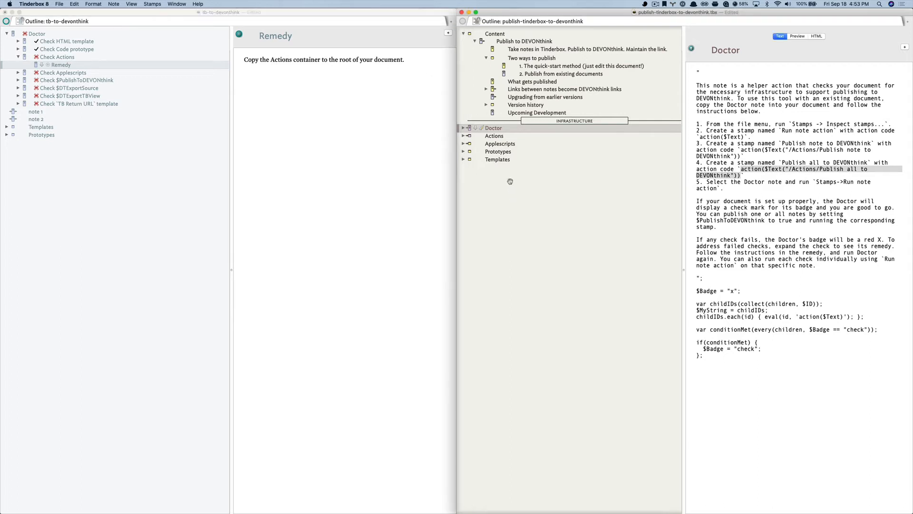
pyautogui.click(500, 136)
pyautogui.press('super+c')
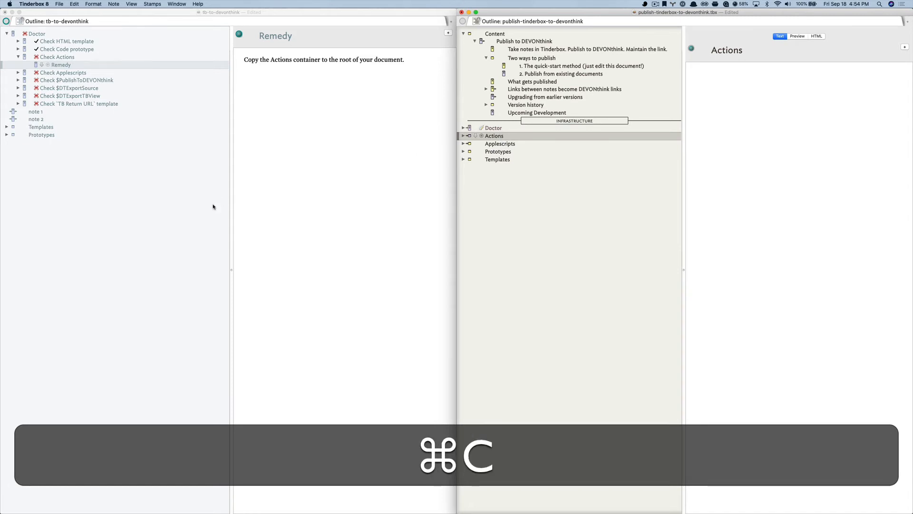
pyautogui.click(132, 218)
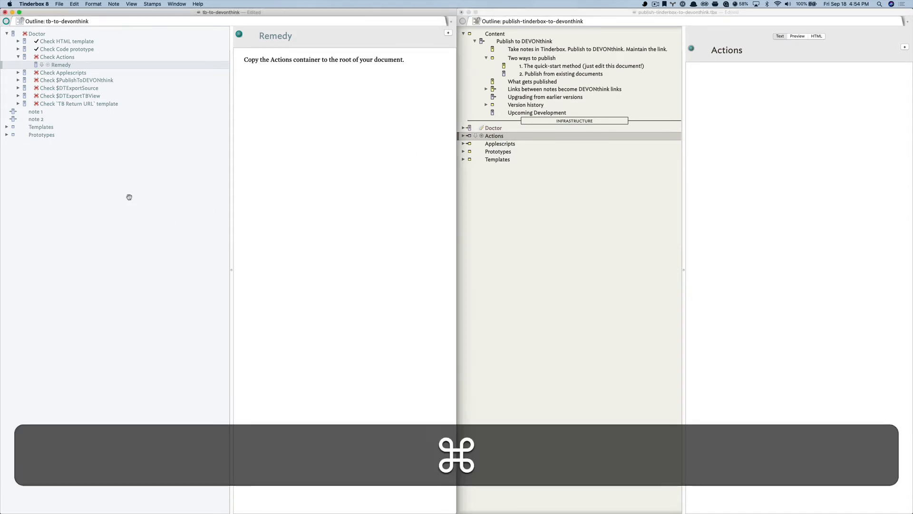
pyautogui.press('super+v')
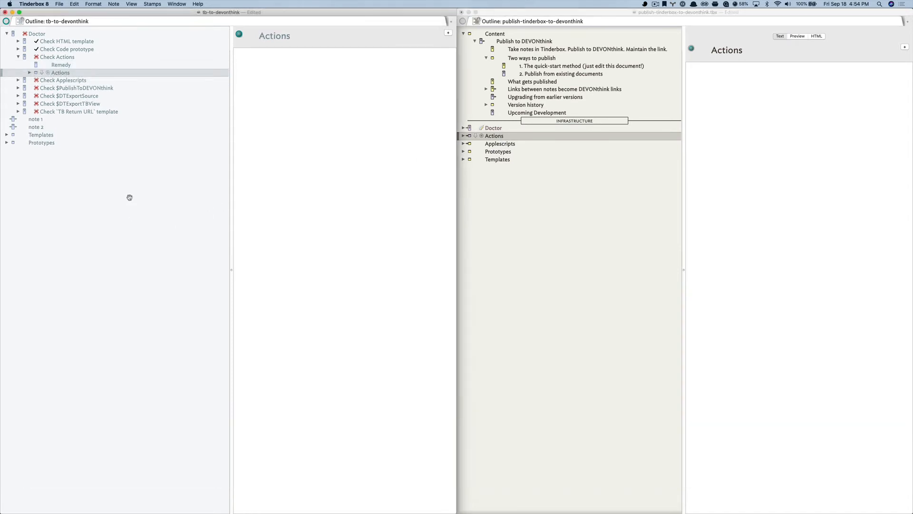
pyautogui.press('super+bracketleft')
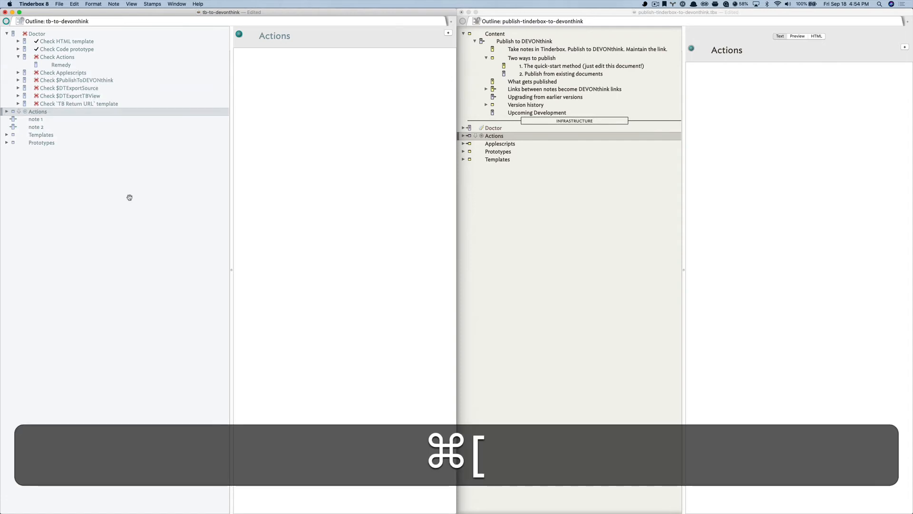
pyautogui.press('super+s')
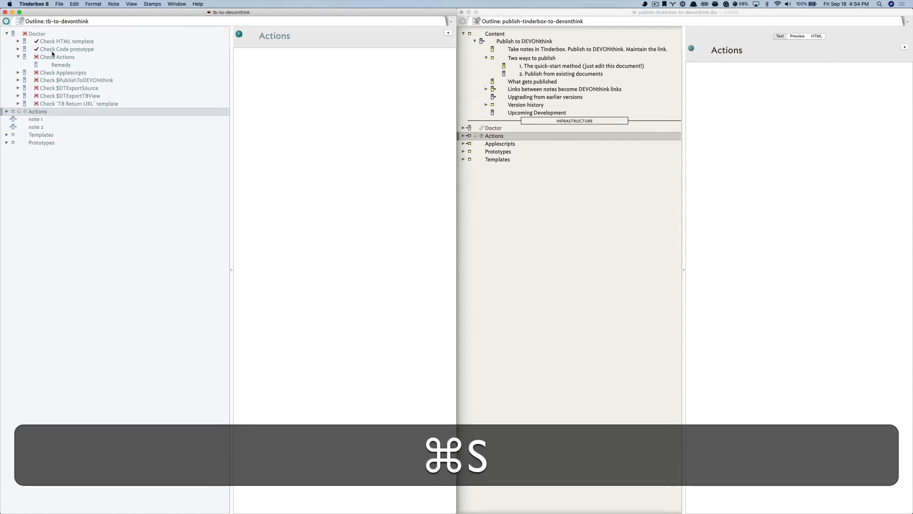
# Rerun the Doctor note's action to recheck the Actions container and collapse Check Actions
pyautogui.click(37, 34)
pyautogui.press('super+r')
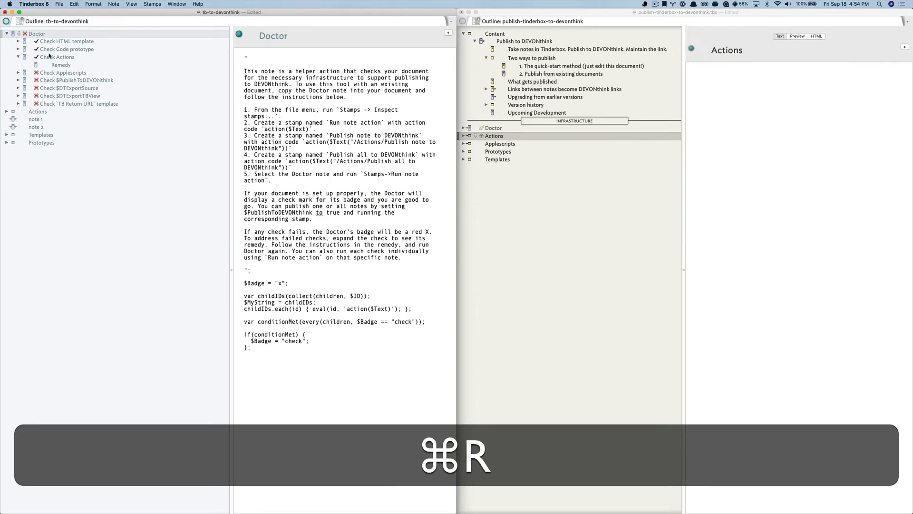
pyautogui.click(19, 57)
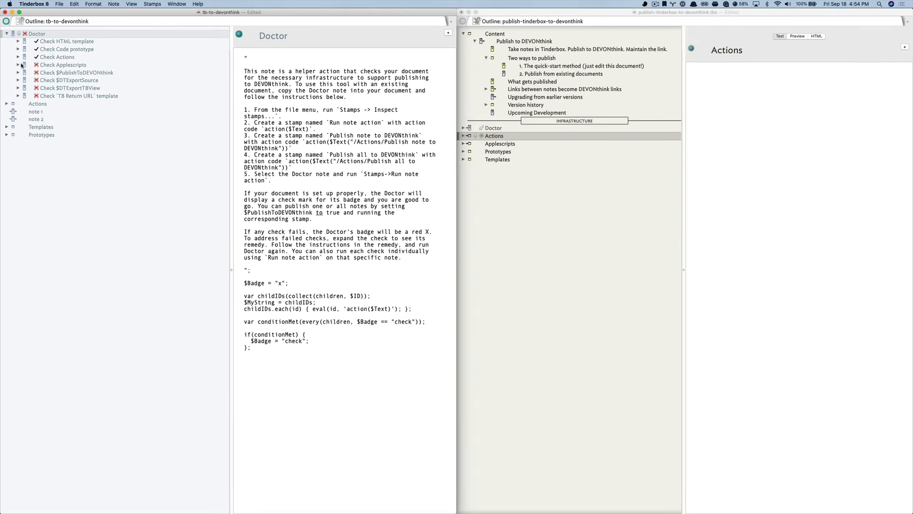
# Read the Check Applescripts remedy and copy the Applescripts container from publish-tinderbox-to-devonthink to the root level of tb-to-devonthink, after Actions
pyautogui.click(19, 65)
pyautogui.click(61, 72)
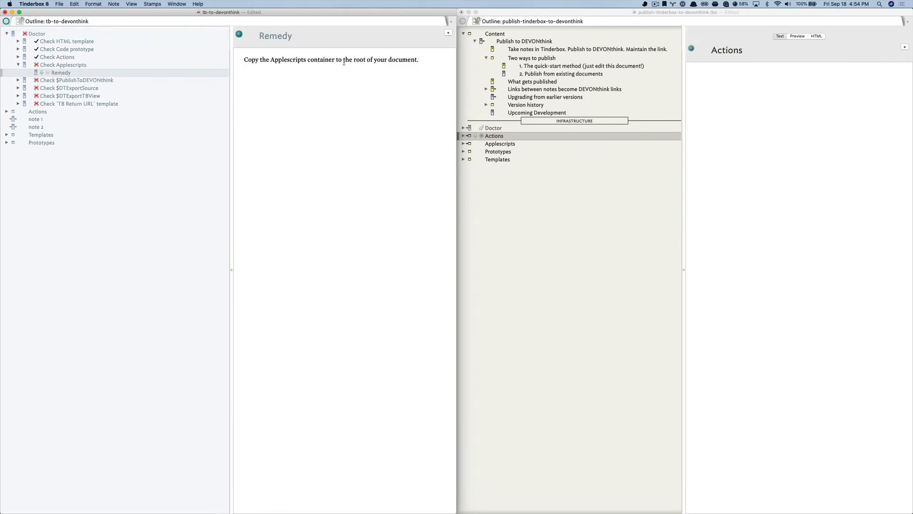
pyautogui.click(494, 189)
pyautogui.click(501, 144)
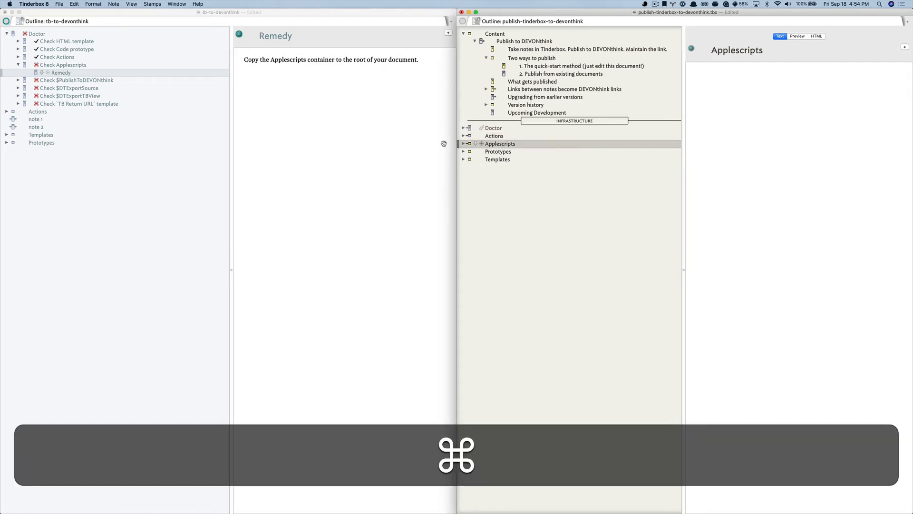
pyautogui.press('super+c')
pyautogui.click(41, 114)
pyautogui.click(40, 112)
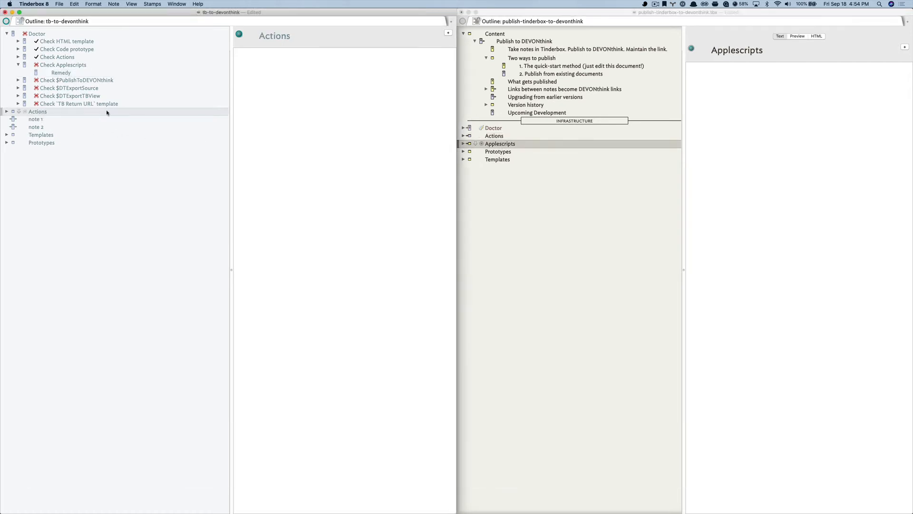
pyautogui.press('super+v')
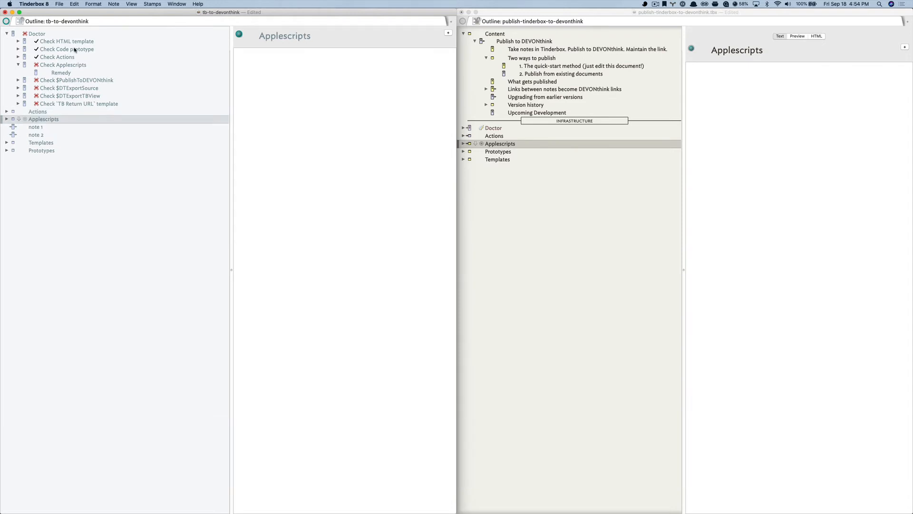
# Rerun the Doctor note's action to recheck the Applescripts container and collapse Check Applescripts
pyautogui.click(42, 34)
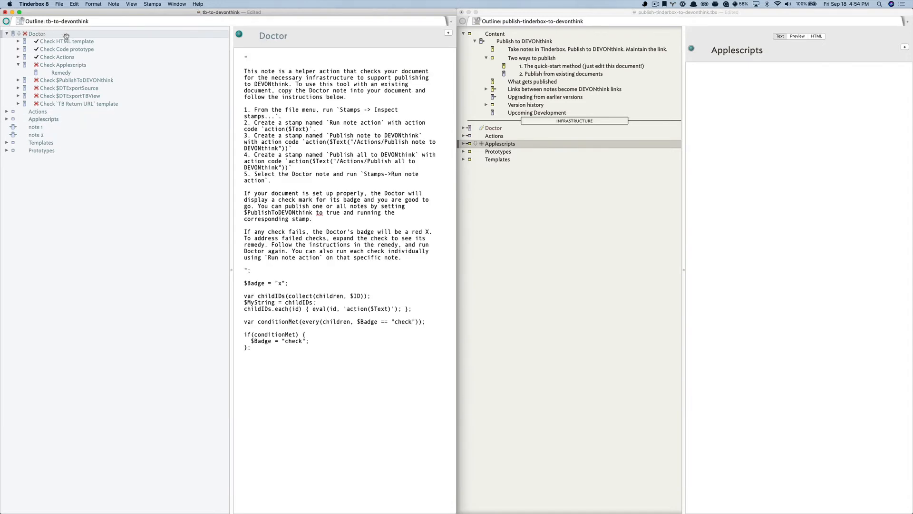
pyautogui.press('super+r')
pyautogui.click(18, 64)
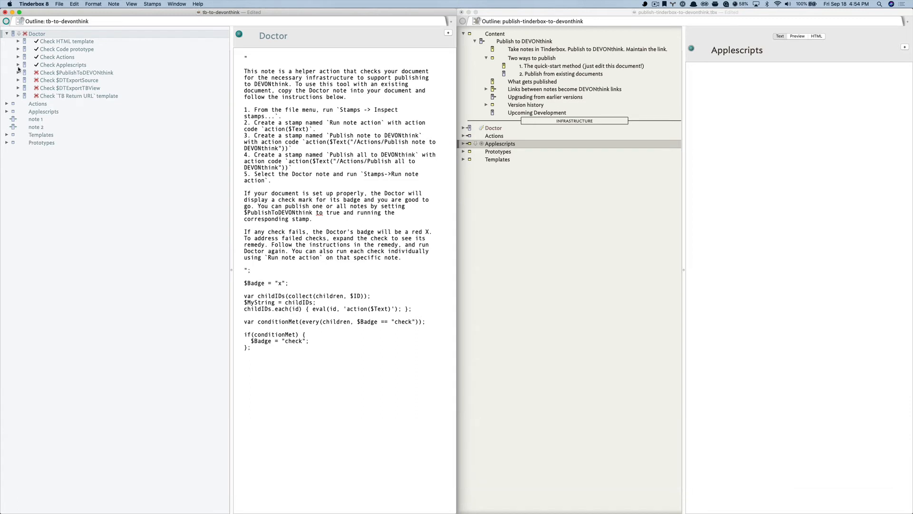
# Read the Remedy note under Check $PublishToDEVONthink and open the user attribute settings in tb-to-devonthink's Document Inspector
pyautogui.click(18, 72)
pyautogui.click(67, 80)
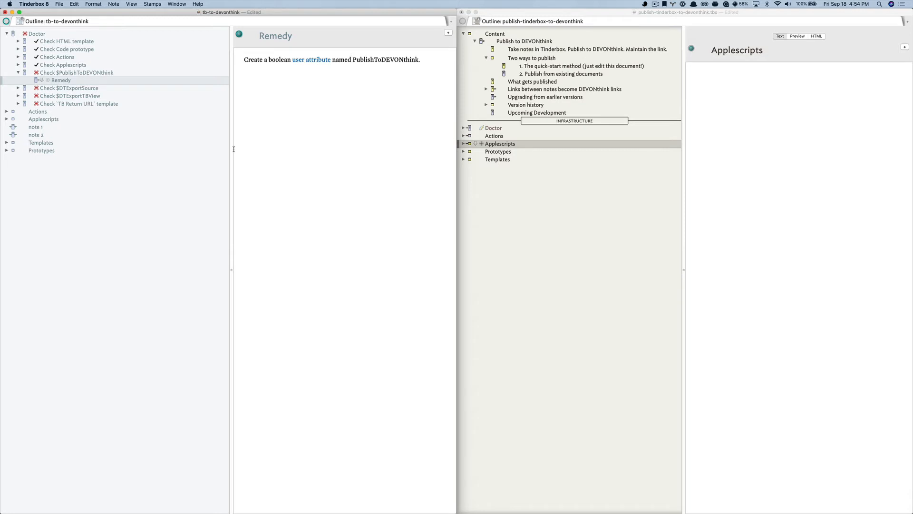
pyautogui.press('super')
pyautogui.press('super+i')
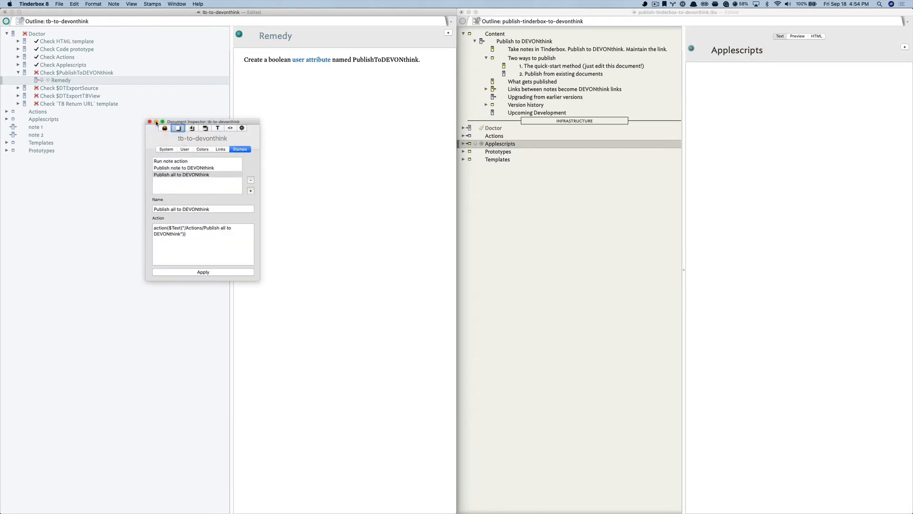
pyautogui.click(149, 121)
pyautogui.click(171, 4)
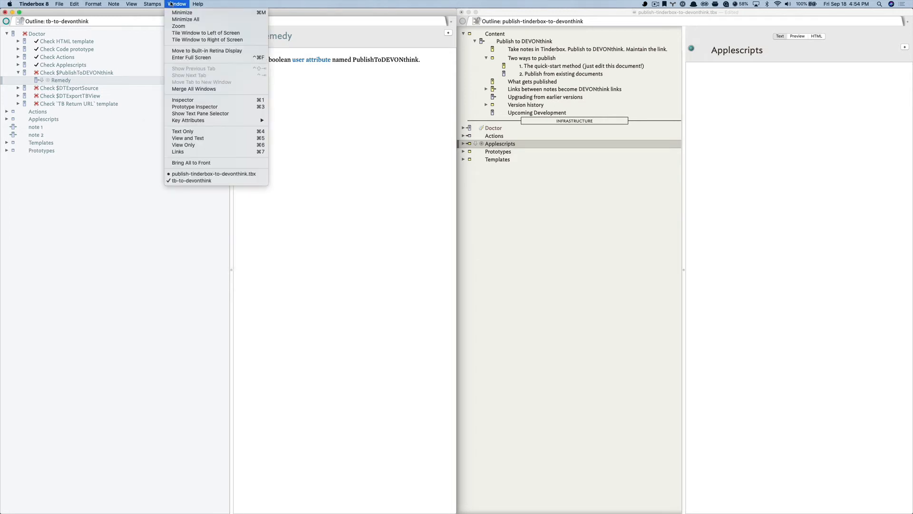
pyautogui.click(227, 100)
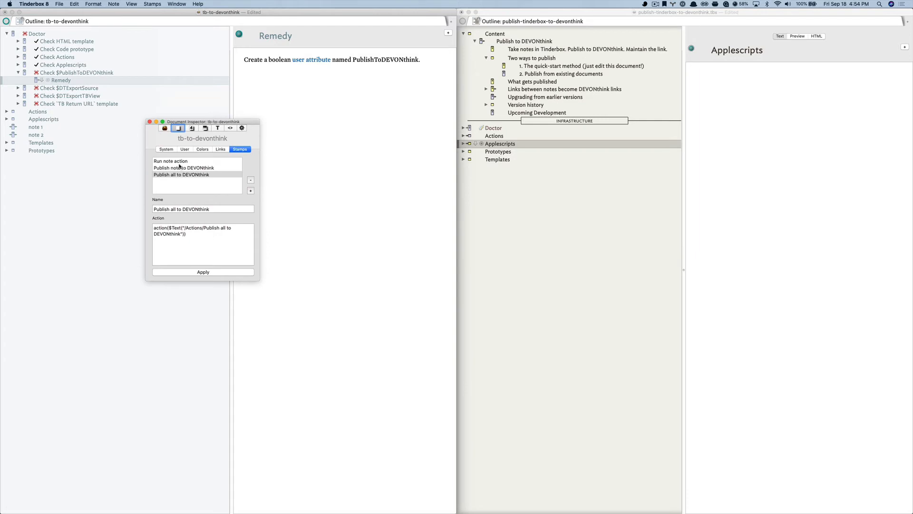
pyautogui.click(185, 149)
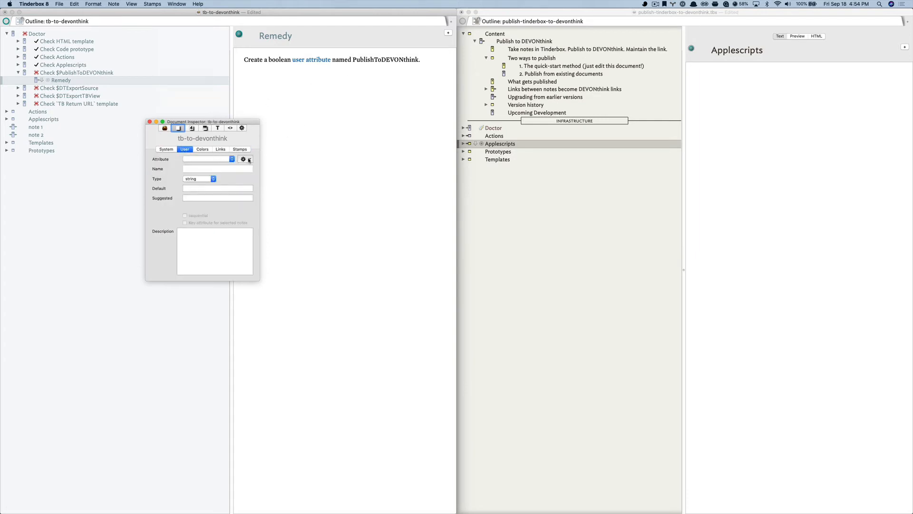
# Create a user attribute named PublishToDEVONthink with the type boolean
pyautogui.click(249, 160)
pyautogui.click(251, 175)
pyautogui.click(245, 170)
pyautogui.write('Publish')
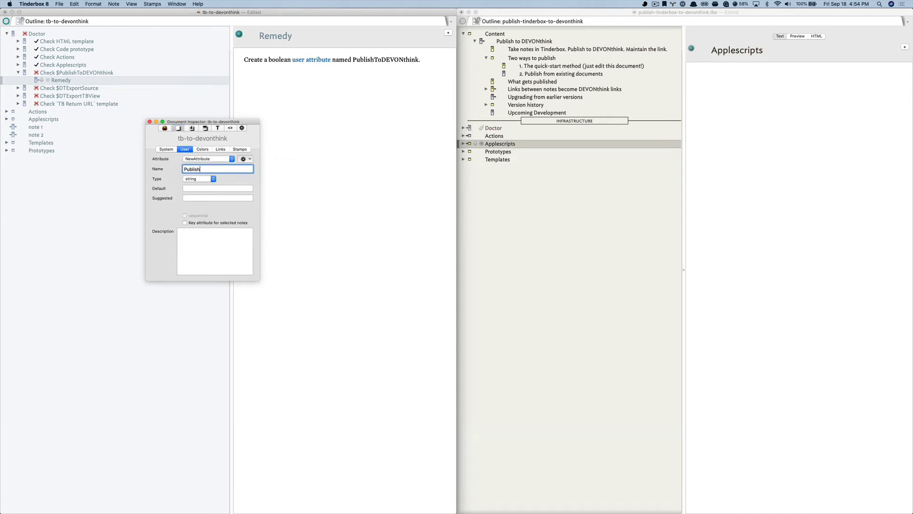
pyautogui.write('ToDEVONthink')
pyautogui.click(213, 179)
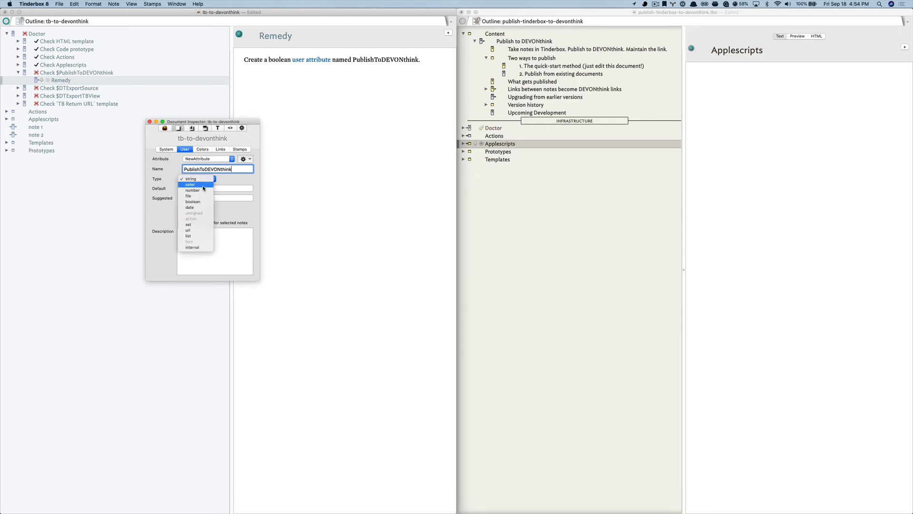
pyautogui.click(193, 202)
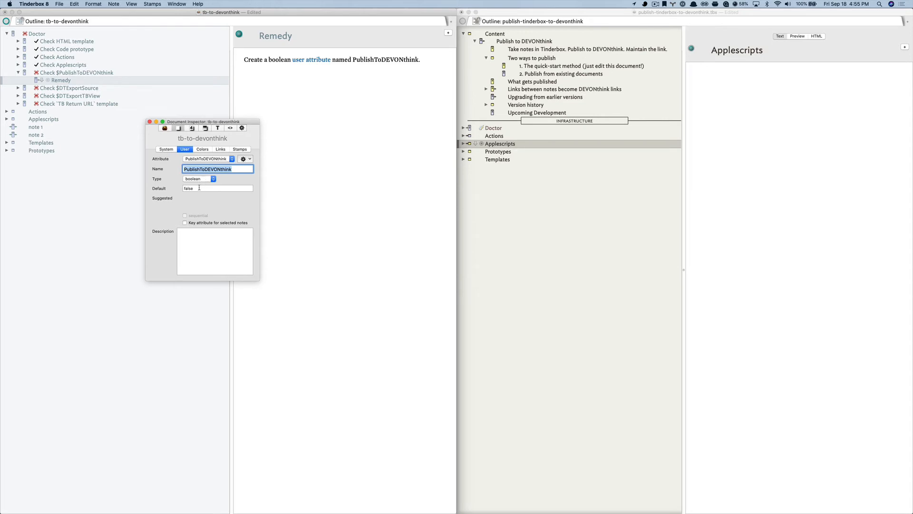
# Rerun the Doctor note's action to recheck the PublishToDEVONthink attribute and collapse Check $PublishToDEVONthink
pyautogui.click(66, 72)
pyautogui.click(39, 35)
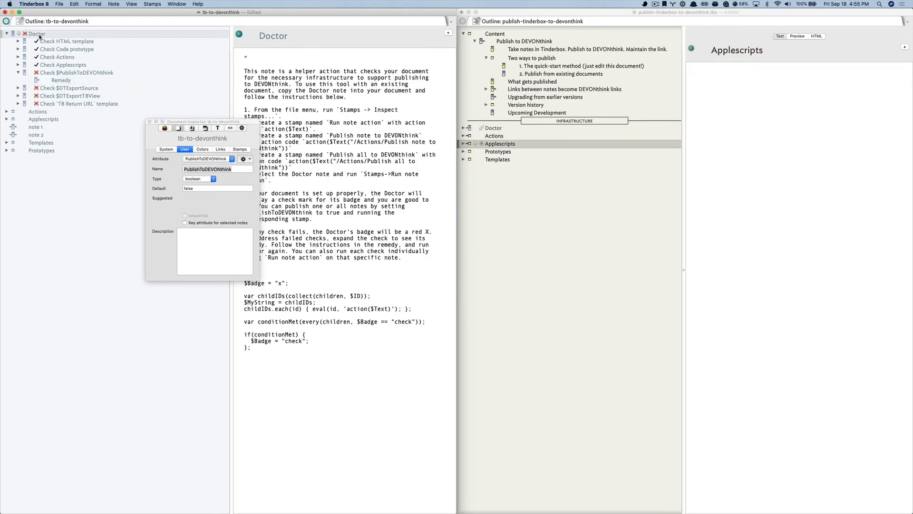
pyautogui.press('super+r')
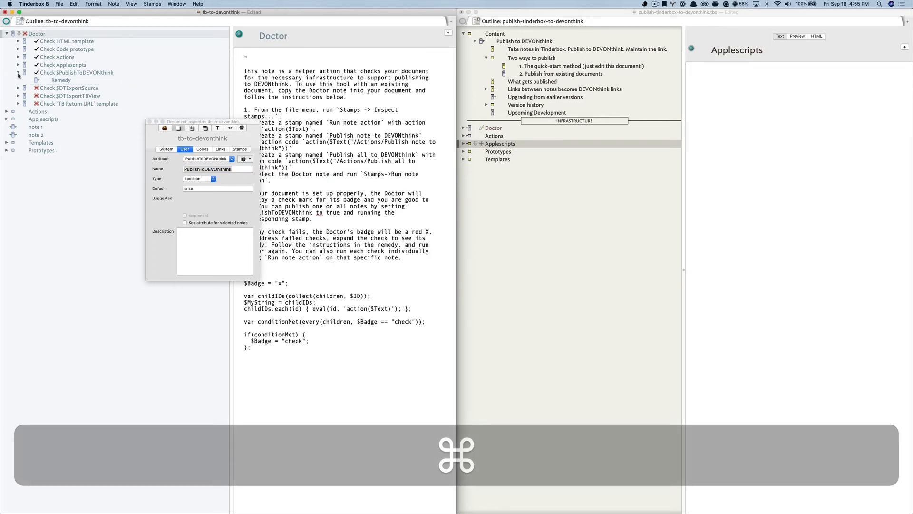
pyautogui.click(19, 73)
# Open the Remedy note under Check $DTExportSource, copy the attribute name DTExportSource and read the required default
pyautogui.click(19, 80)
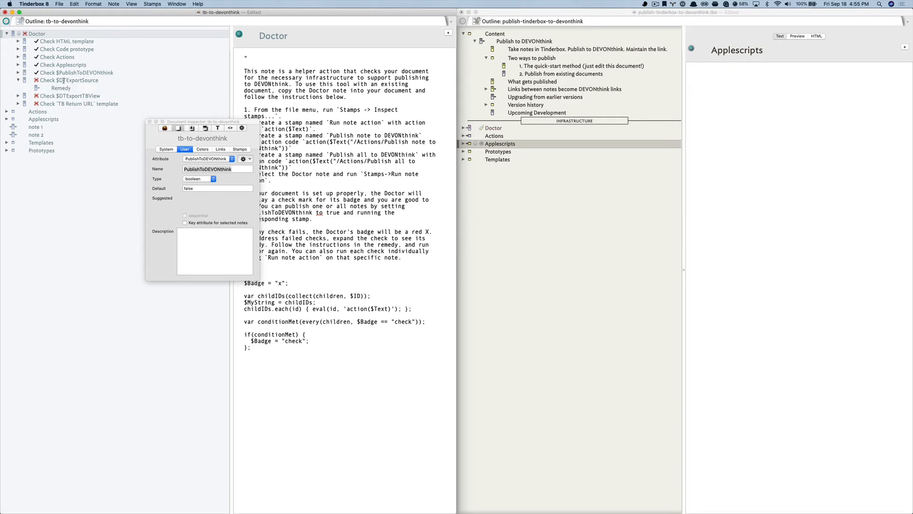
pyautogui.click(65, 81)
pyautogui.click(70, 89)
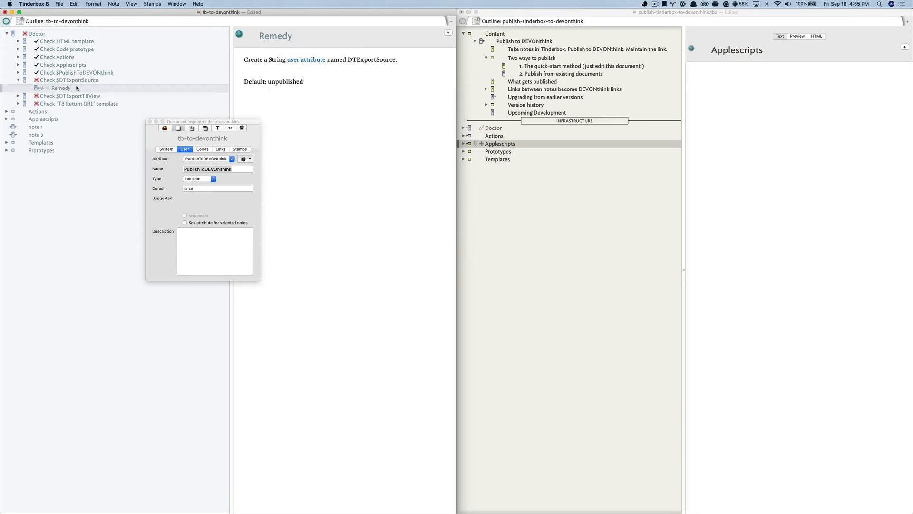
pyautogui.doubleClick(366, 59)
pyautogui.press('super+c')
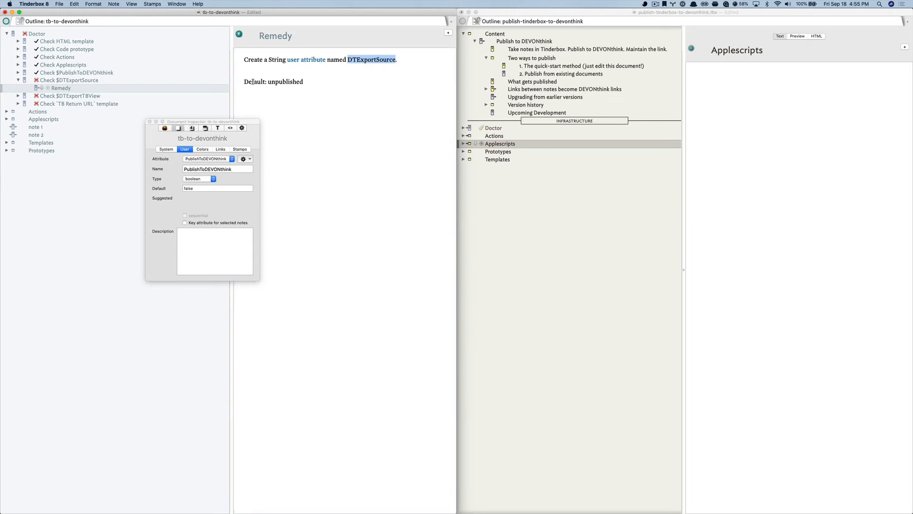
pyautogui.moveTo(243, 82); pyautogui.dragTo(305, 81)
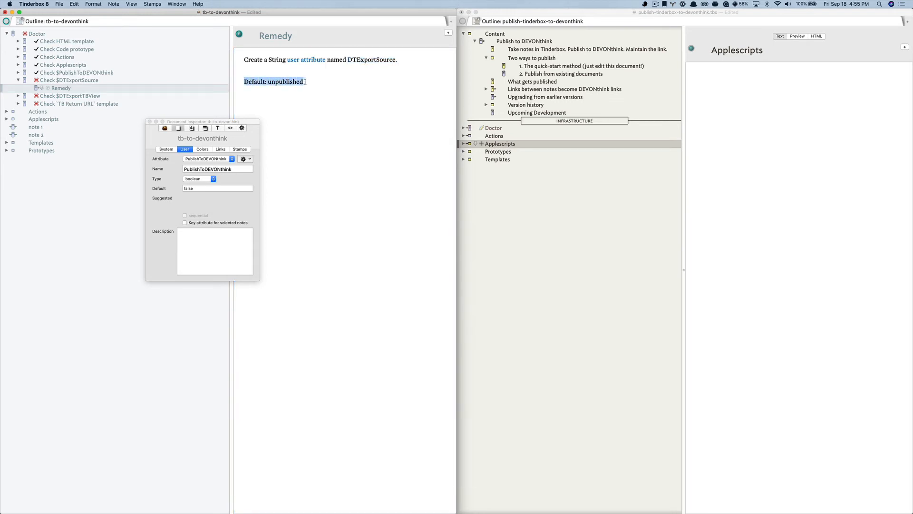
# Create a string user attribute named DTExportSource with the default value unpublished
pyautogui.click(242, 160)
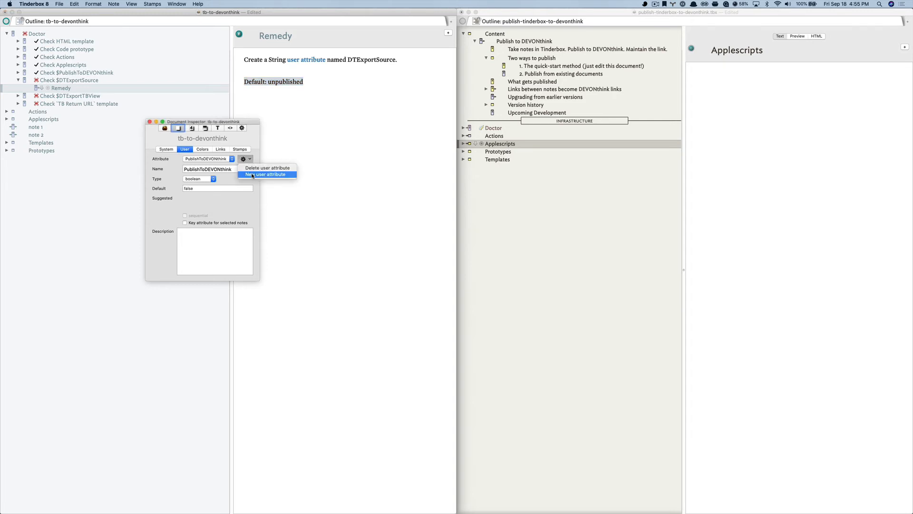
pyautogui.click(253, 174)
pyautogui.press('super+v')
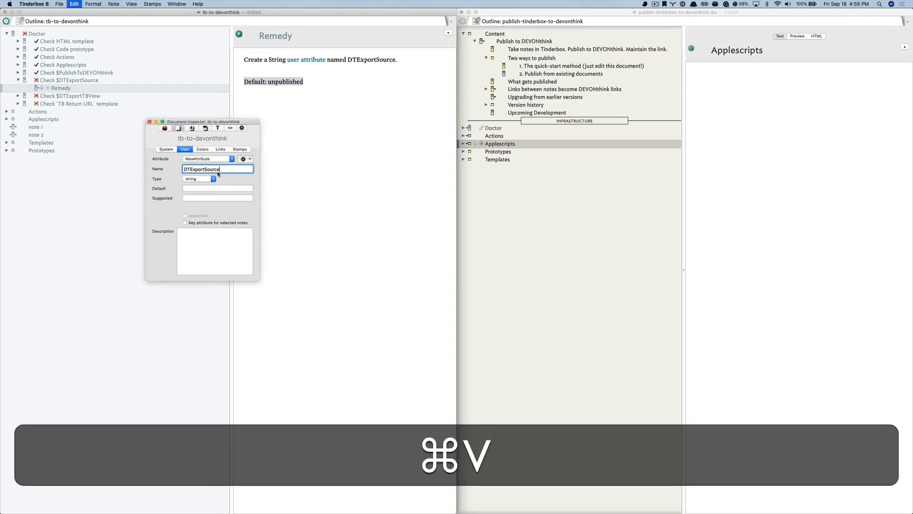
pyautogui.click(210, 188)
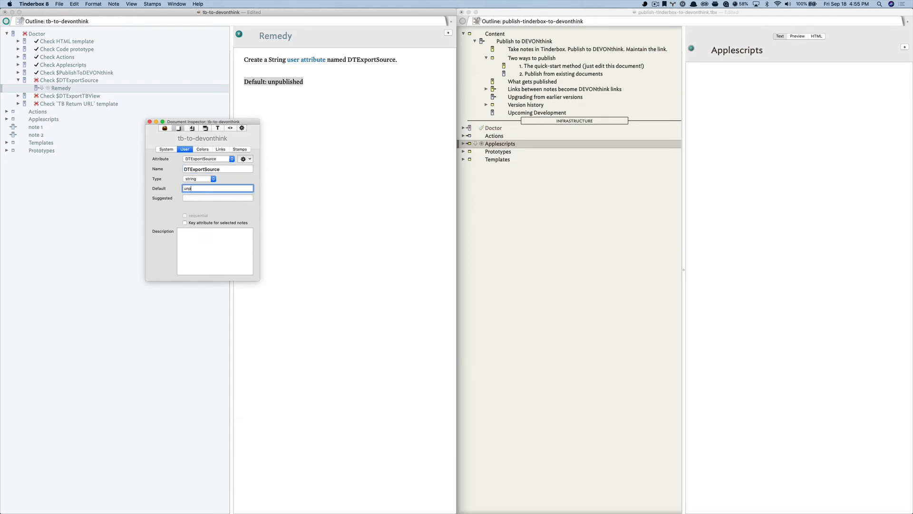
pyautogui.write('unpublished')
pyautogui.hotkey('shift', 'Tab')
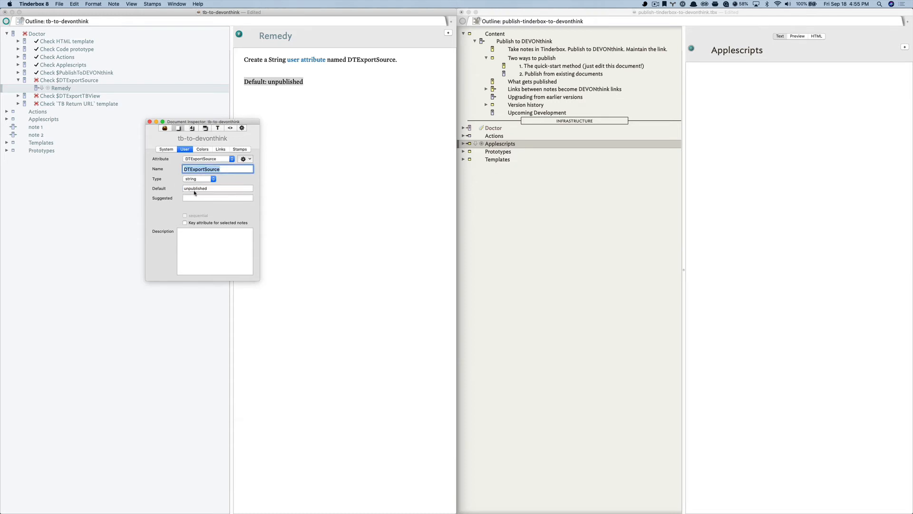
pyautogui.press('super+grave')
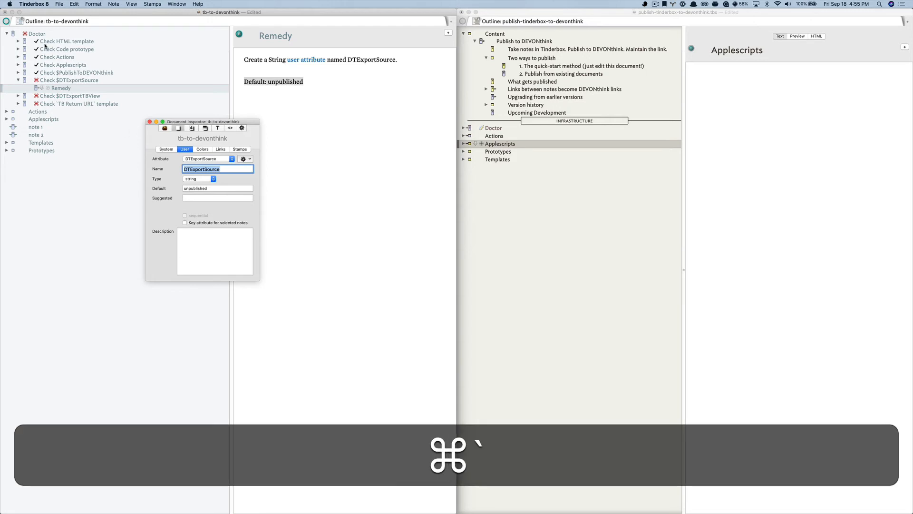
# Rerun the Doctor note's action to recheck the DTExportSource attribute and collapse Check $DTExportSource
pyautogui.click(42, 34)
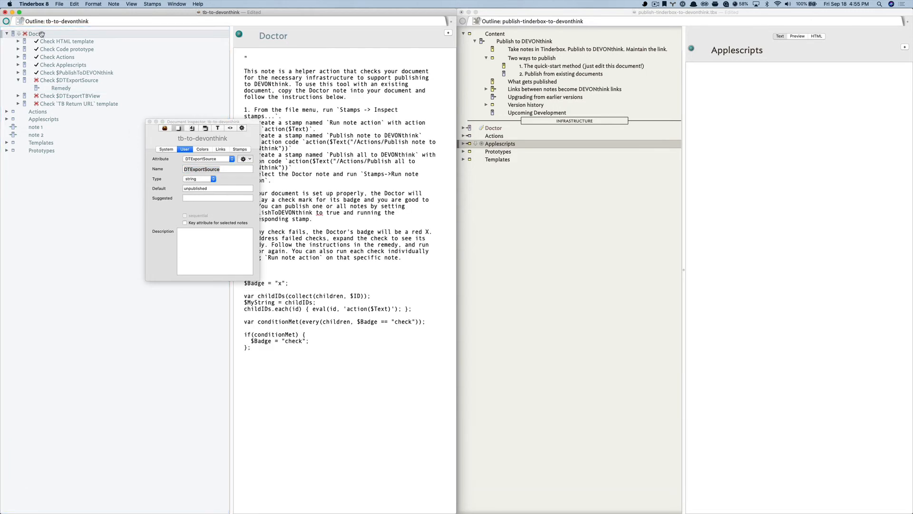
pyautogui.press('super+r')
pyautogui.click(19, 80)
# Expand Check $DTExportTBView under Doctor and read its action code and its Remedy note
pyautogui.click(20, 89)
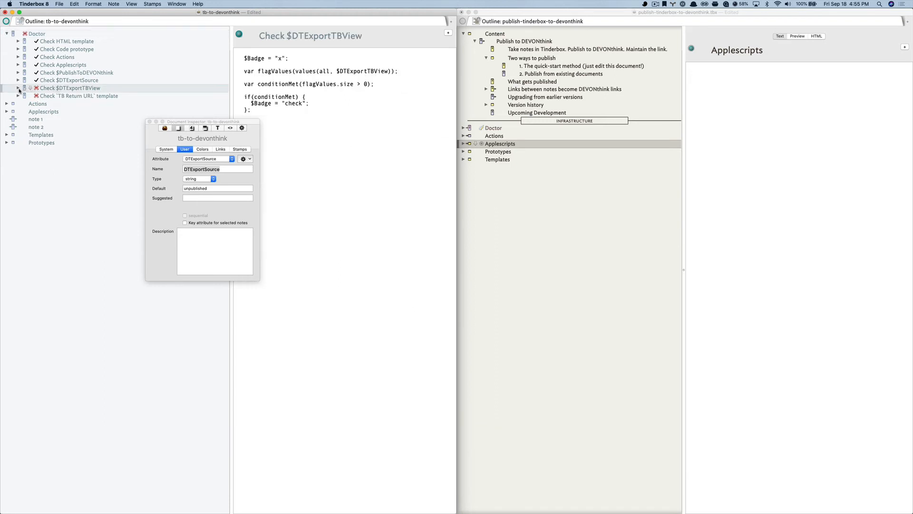
pyautogui.click(18, 89)
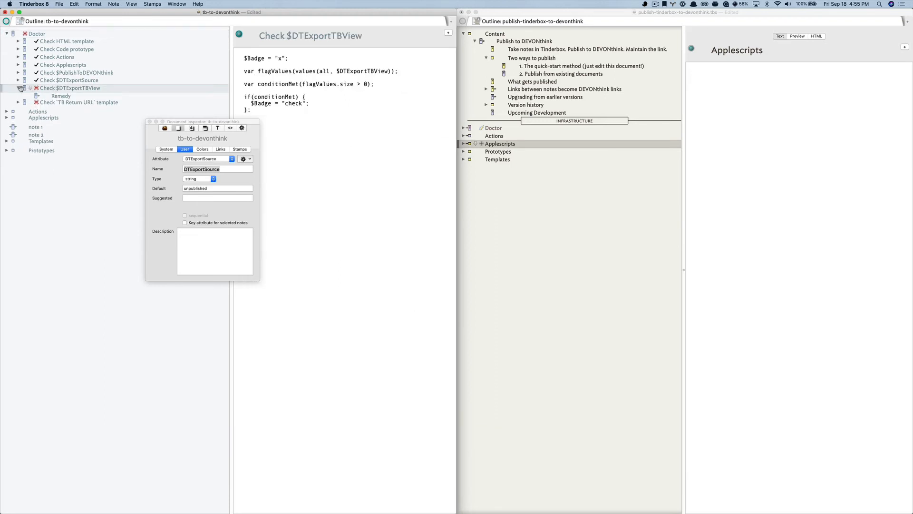
pyautogui.click(63, 96)
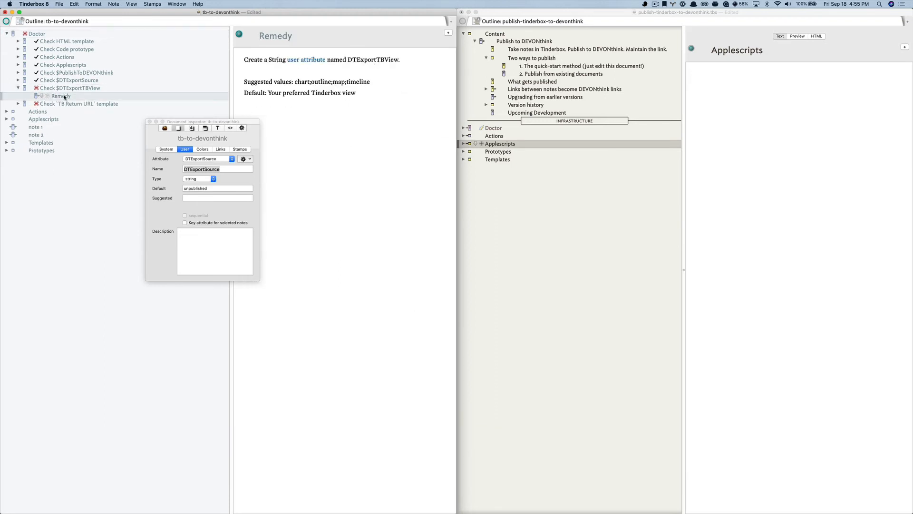
# Create a string user attribute named DTExportTBView, copying the name from the Remedy note
pyautogui.doubleClick(371, 60)
pyautogui.press('super+c')
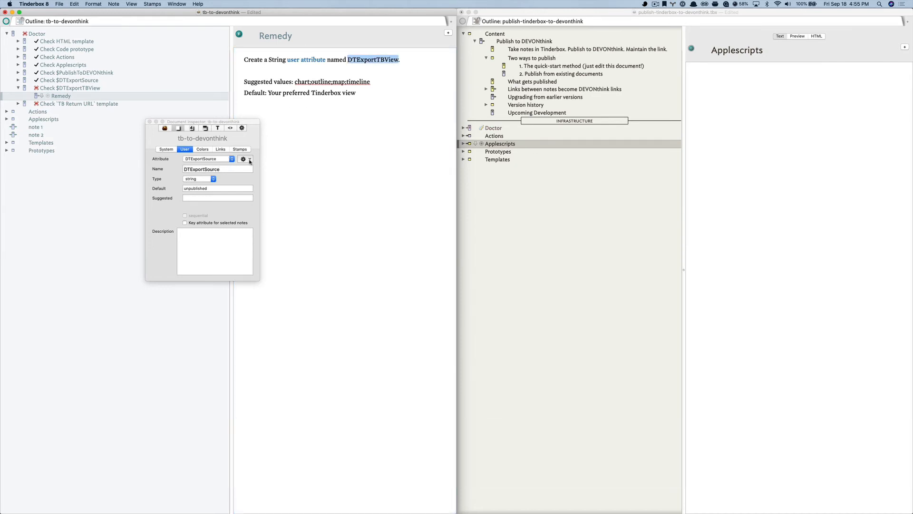
pyautogui.click(246, 159)
pyautogui.click(266, 174)
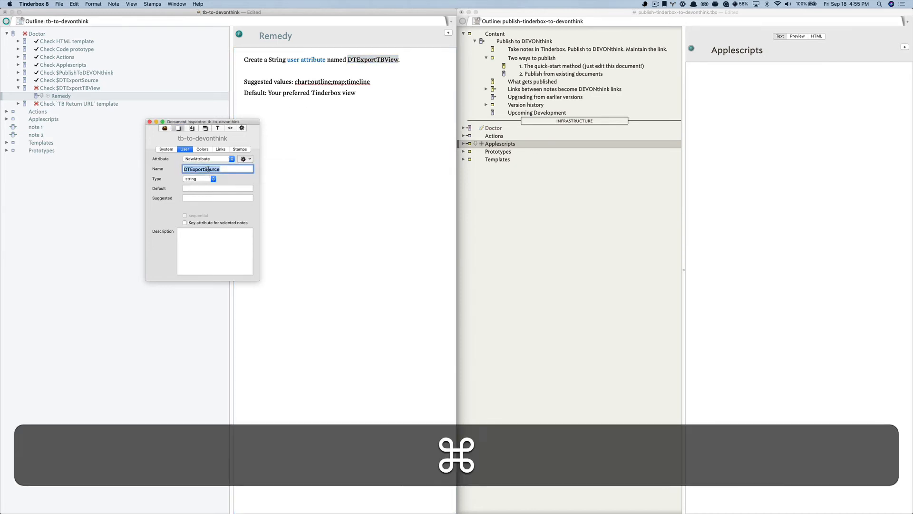
pyautogui.press('super+v')
# Copy chart;outline;map;timeline from the Remedy note and set it as the suggested values of the DTExportTBView attribute
pyautogui.click(297, 81)
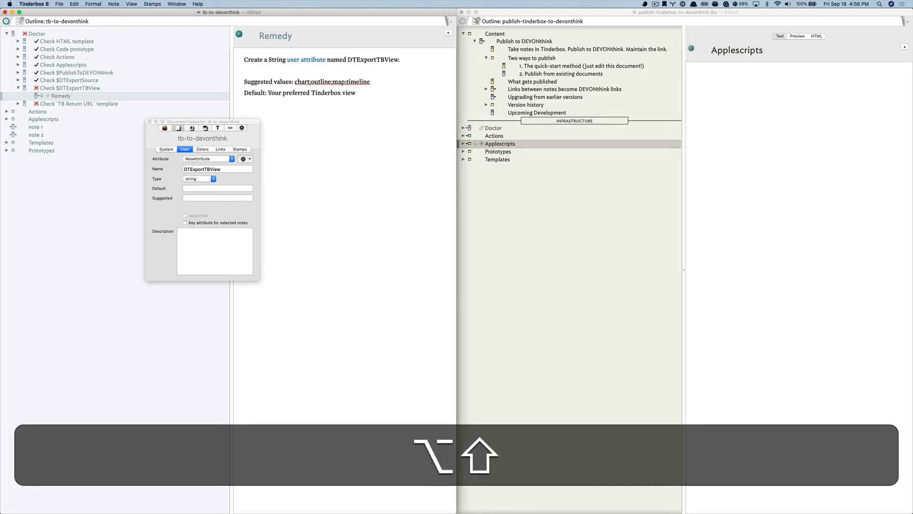
pyautogui.hotkey('alt', 'shift', 'Right')
pyautogui.hotkey('alt', 'shift', 'Right')
pyautogui.hotkey('alt', 'shift', 'Right')
pyautogui.hotkey('alt', 'shift', 'Right')
pyautogui.press('alt+shift+super+Right')
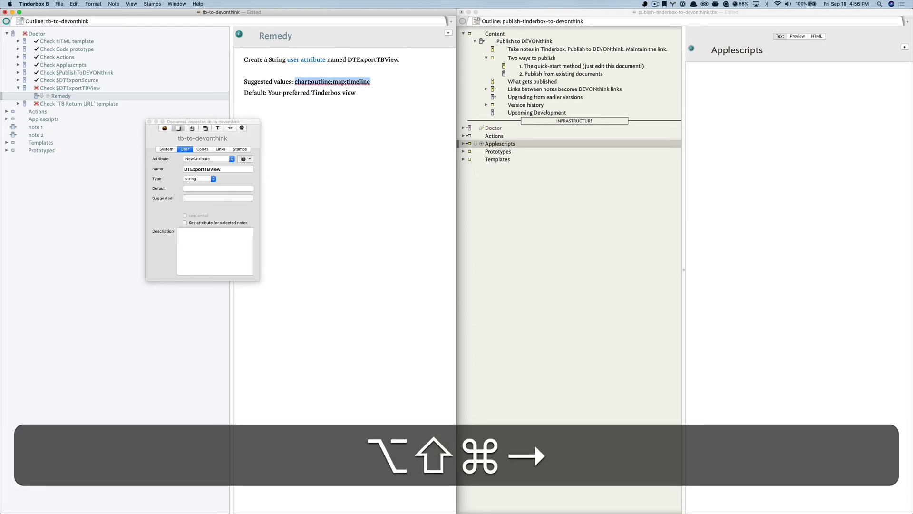
pyautogui.press('shift+super+c')
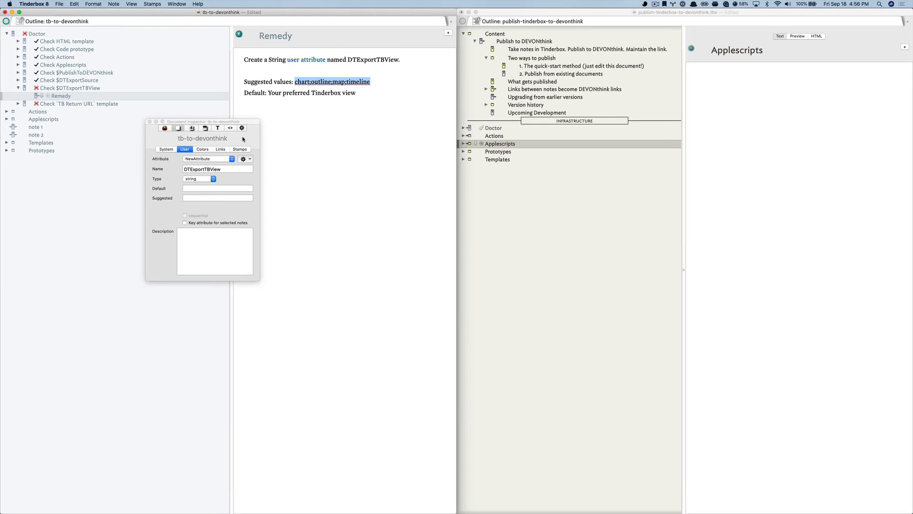
pyautogui.click(196, 198)
pyautogui.press('super+v')
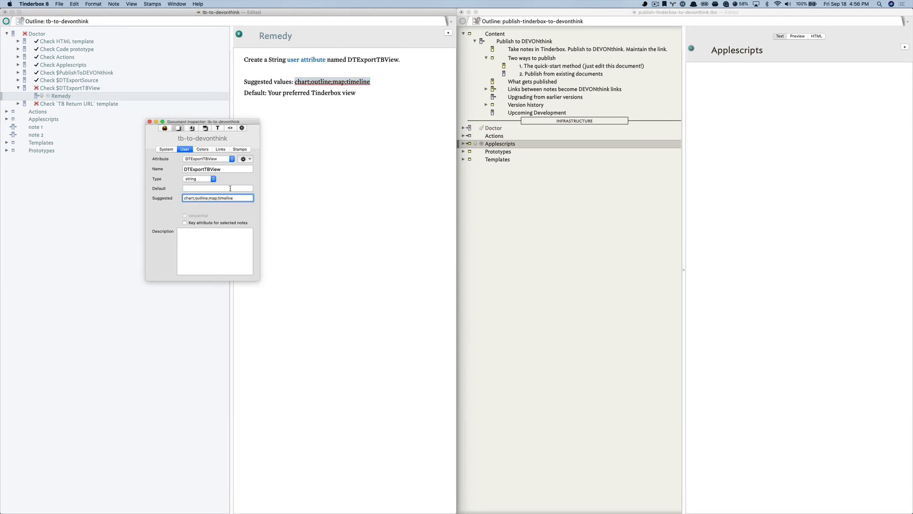
# Set the default value of the DTExportTBView attribute to outline
pyautogui.click(230, 188)
pyautogui.write('outline')
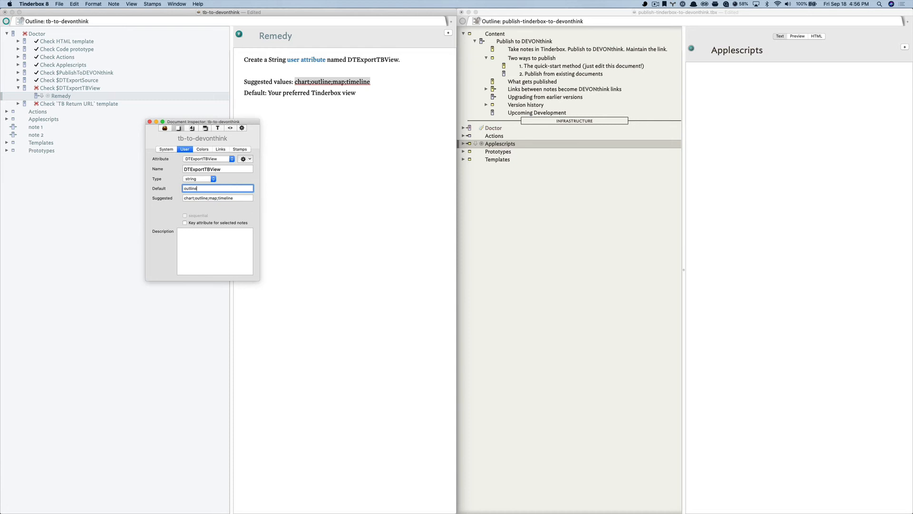
pyautogui.hotkey('shift', 'Tab')
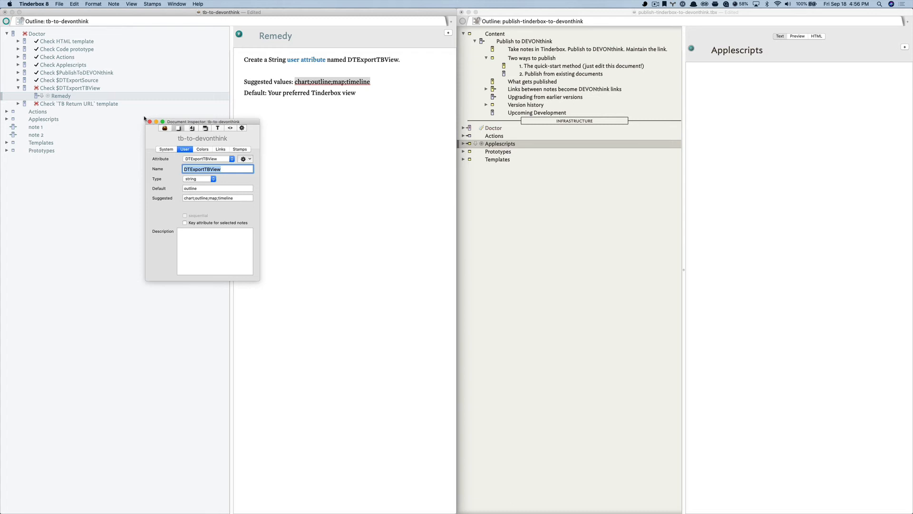
# Rerun the Doctor note's action in tb-to-devonthink to recheck the DTExportTBView attribute
pyautogui.press('super+grave')
pyautogui.click(75, 88)
pyautogui.click(37, 35)
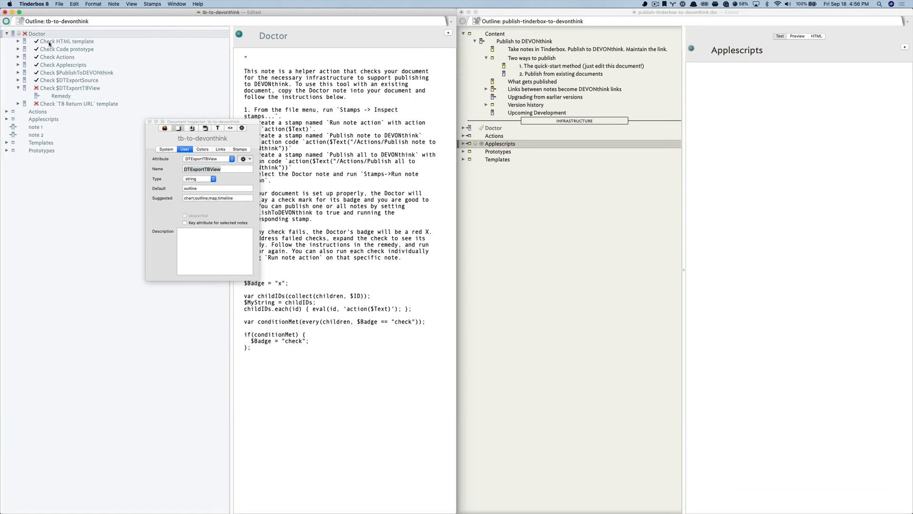
pyautogui.press('super+r')
# Collapse Check $DTExportTBView, then expand Check `TB Return URL` template and read its Remedy note
pyautogui.click(20, 89)
pyautogui.click(18, 96)
pyautogui.click(58, 104)
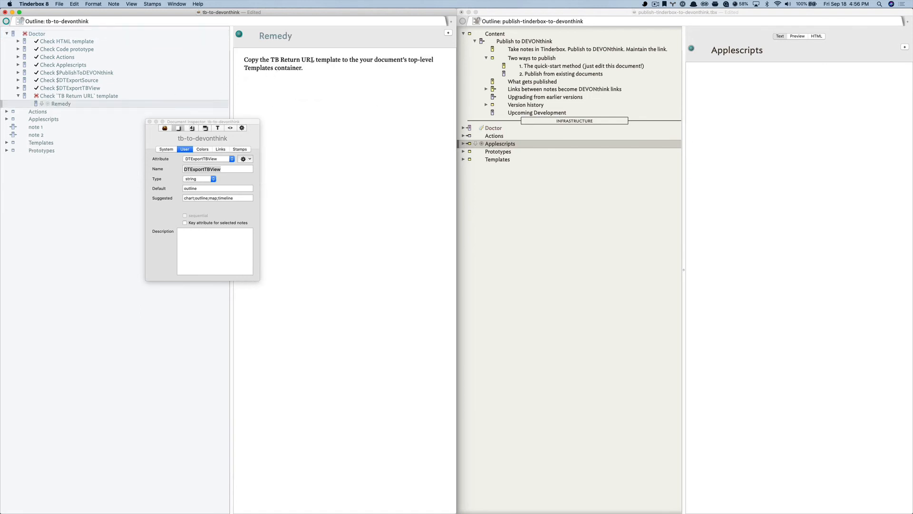
# Copy the TB Return URL template from publish-tinderbox-to-devonthink into the Templates container of tb-to-devonthink, after HTML page
pyautogui.click(525, 171)
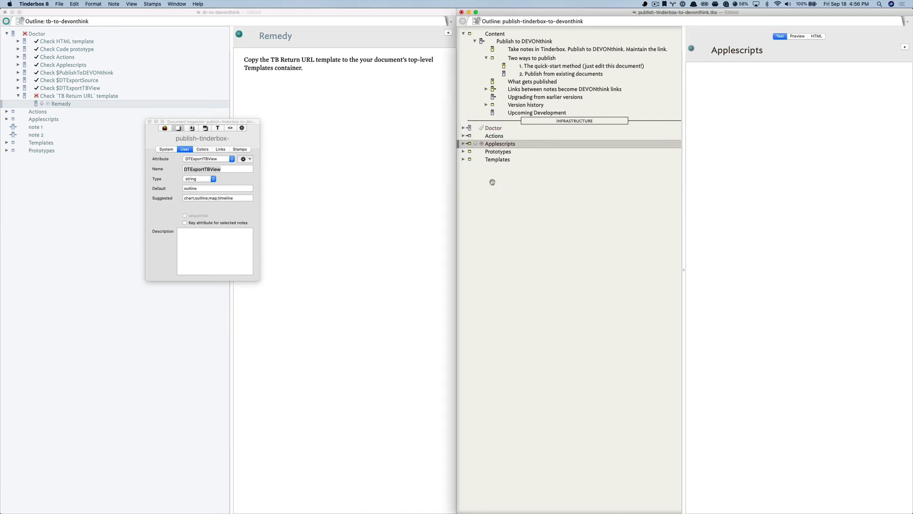
pyautogui.click(464, 160)
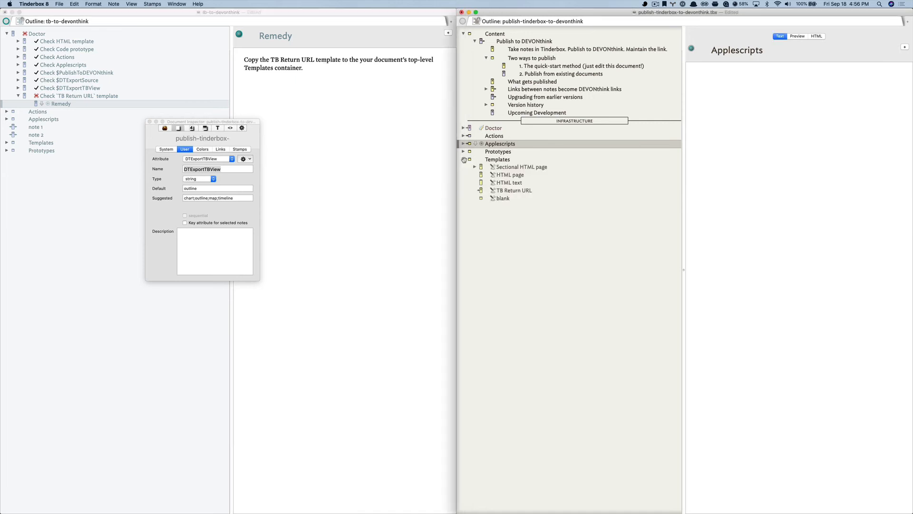
pyautogui.click(521, 191)
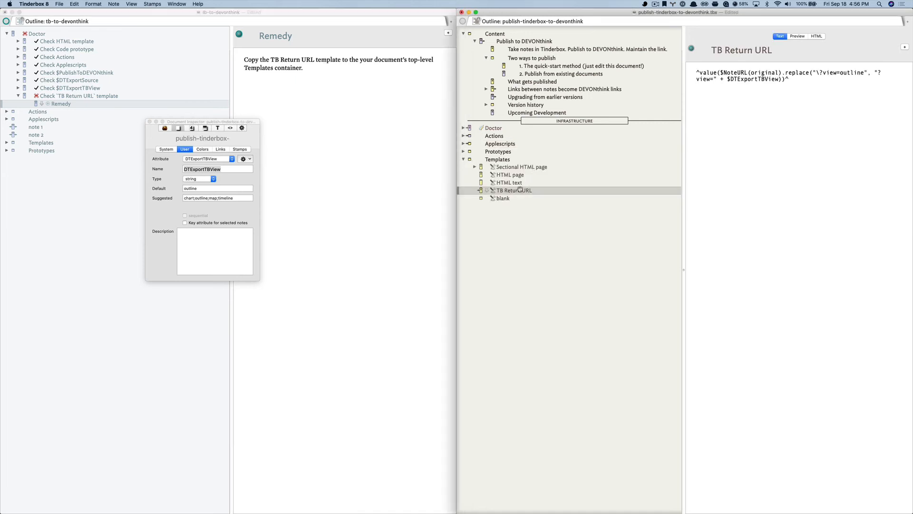
pyautogui.press('super+c')
pyautogui.click(18, 144)
pyautogui.click(6, 142)
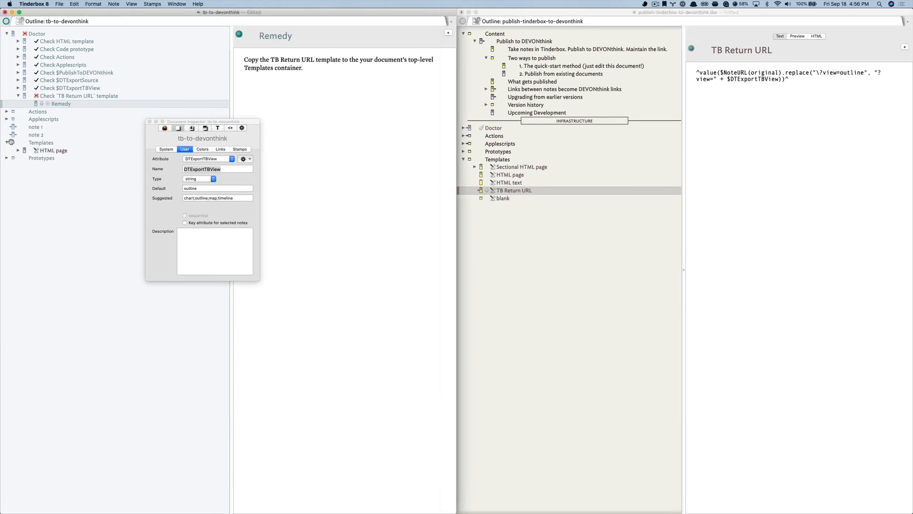
pyautogui.click(44, 151)
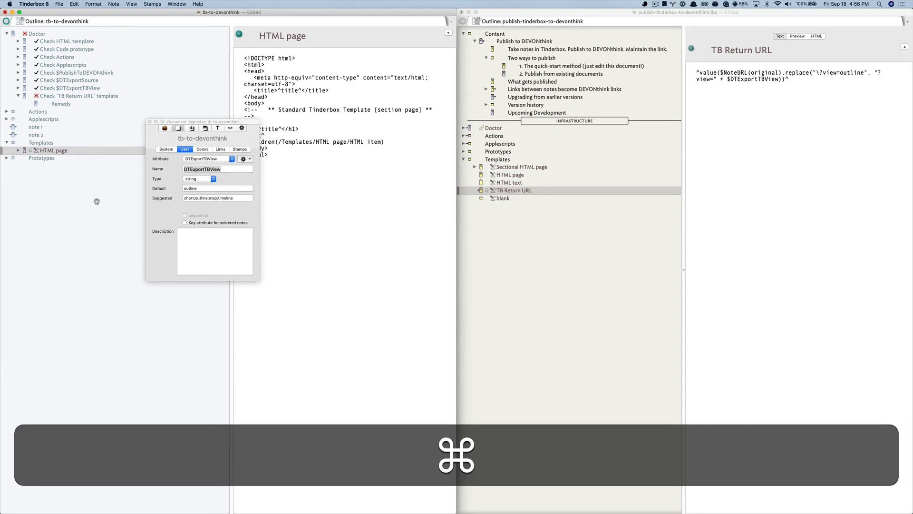
pyautogui.press('super+v')
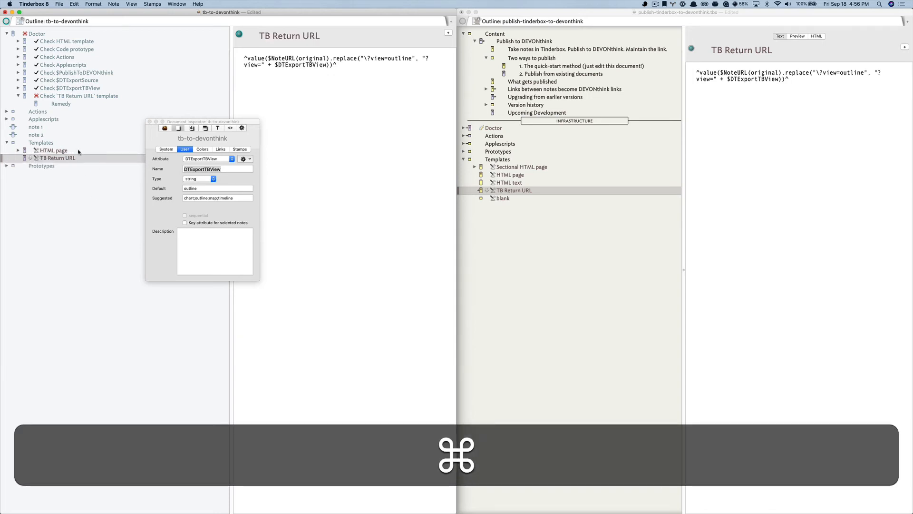
# Rerun the Doctor note's action to recheck the TB Return URL template, and collapse the Doctor and Templates containers
pyautogui.click(44, 35)
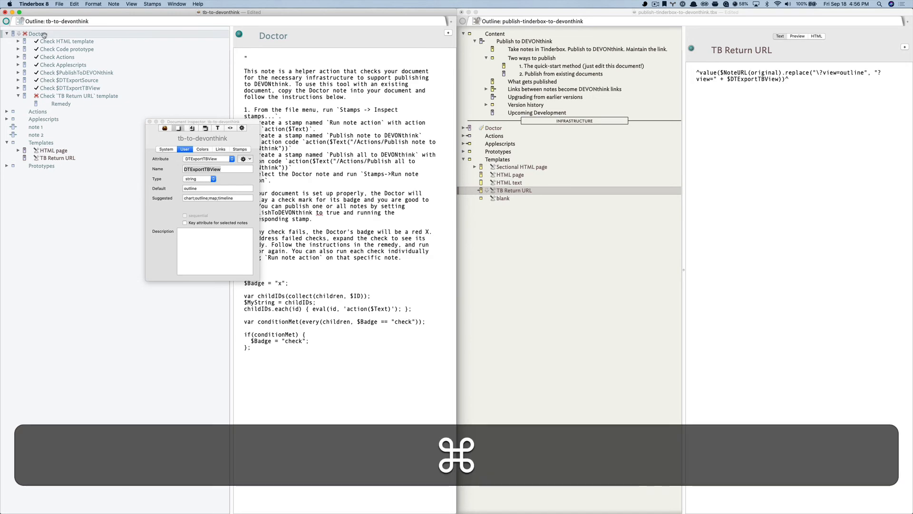
pyautogui.press('super+r')
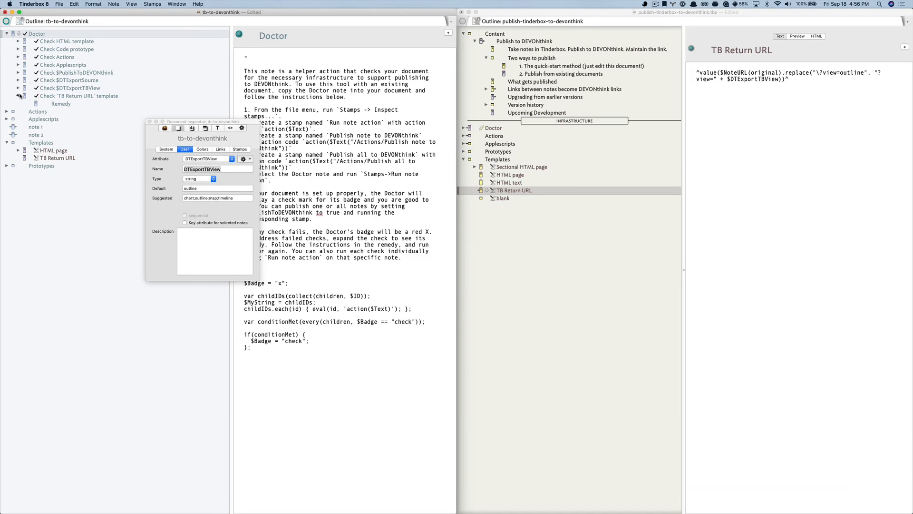
pyautogui.click(7, 34)
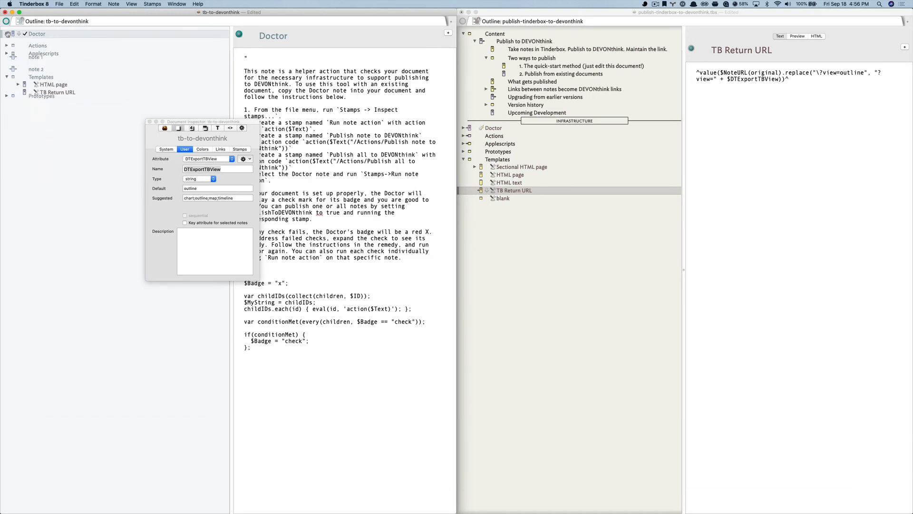
pyautogui.click(7, 73)
# Move note 1 and note 2 together to the top of the outline, above Doctor, and clear the selection
pyautogui.click(36, 57)
pyautogui.press('shift')
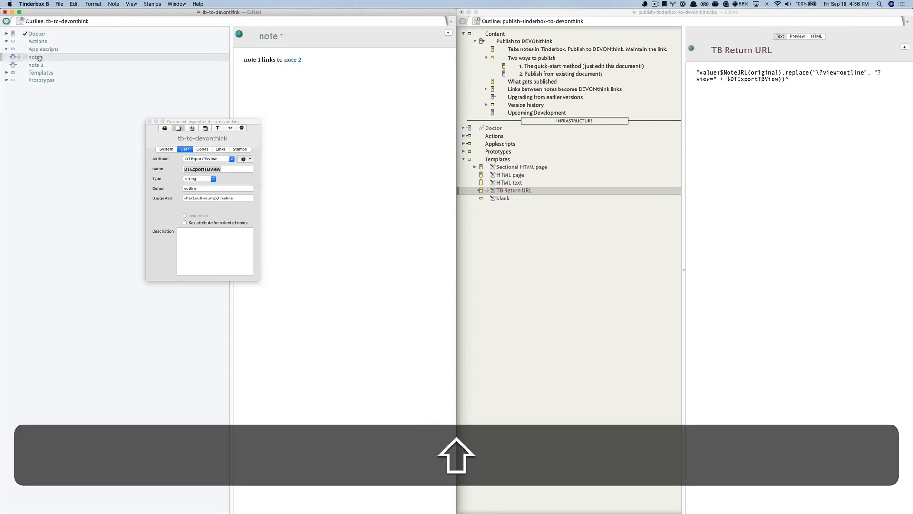
pyautogui.press('shift+super+Down')
pyautogui.press('super+Up')
pyautogui.press('super+Up')
pyautogui.press('super+Up')
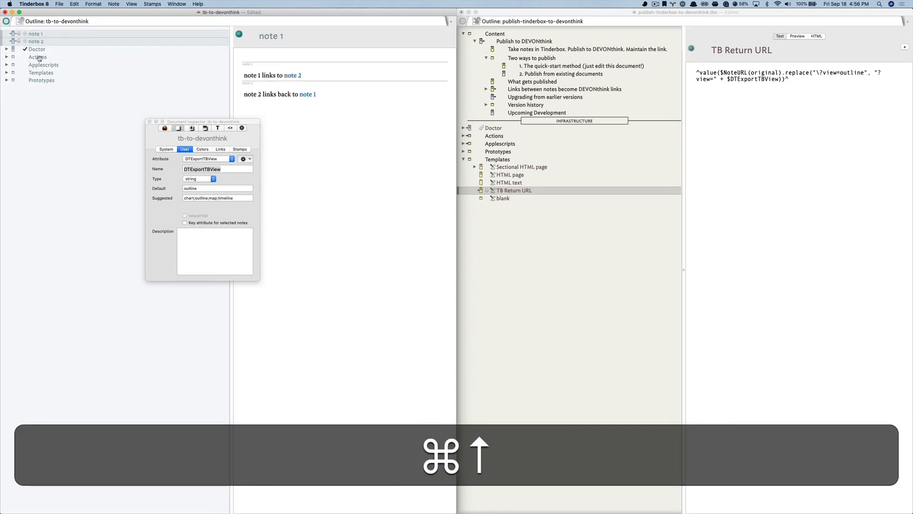
pyautogui.click(53, 116)
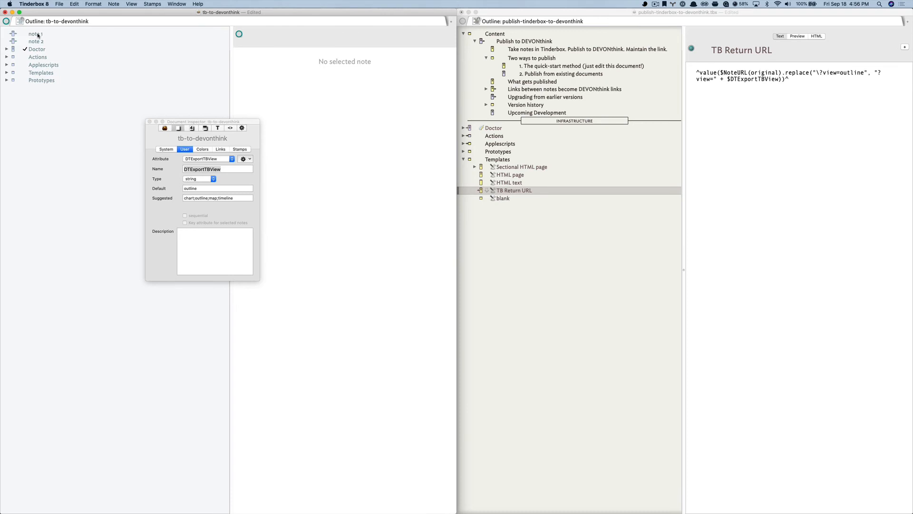
pyautogui.click(38, 36)
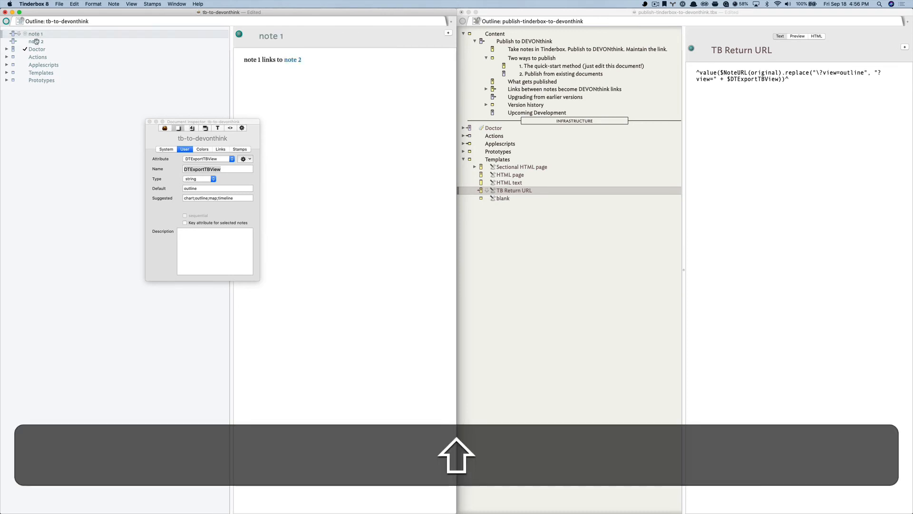
pyautogui.keyDown('shift'); pyautogui.click(36, 42); pyautogui.keyUp('shift')
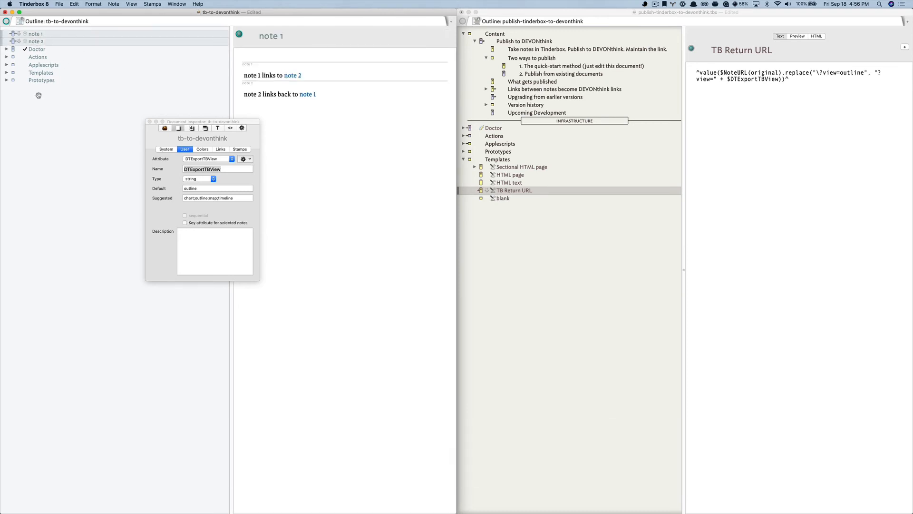
pyautogui.click(37, 95)
# Add PublishToDEVONthink to the displayed attributes of note 1
pyautogui.click(35, 34)
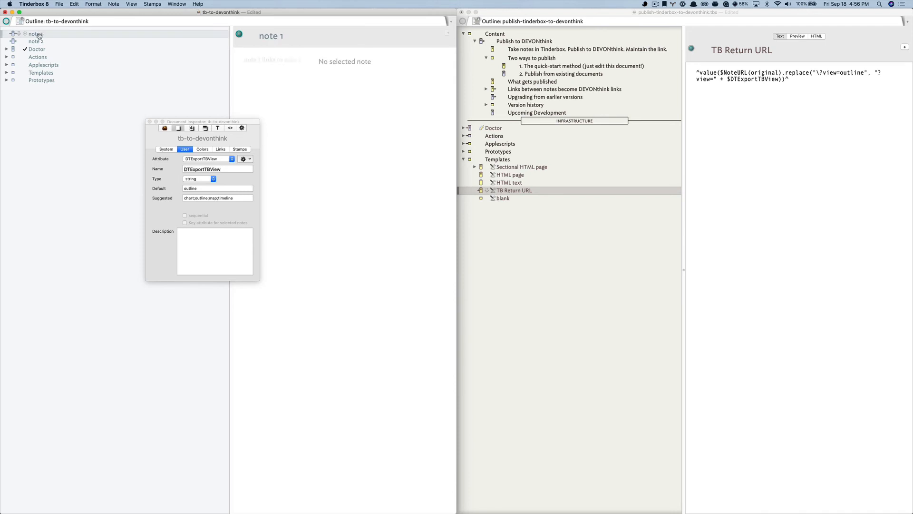
pyautogui.click(448, 33)
pyautogui.write('P')
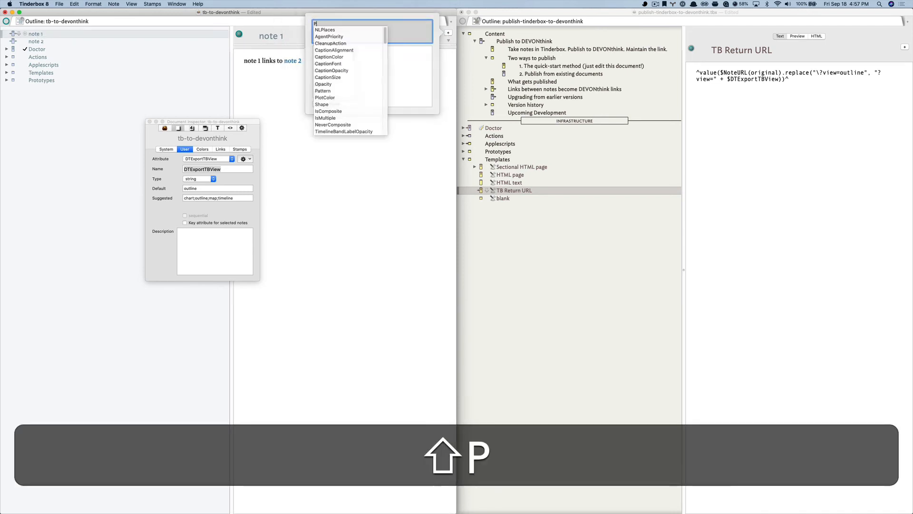
pyautogui.write('ublishToDEVONthink')
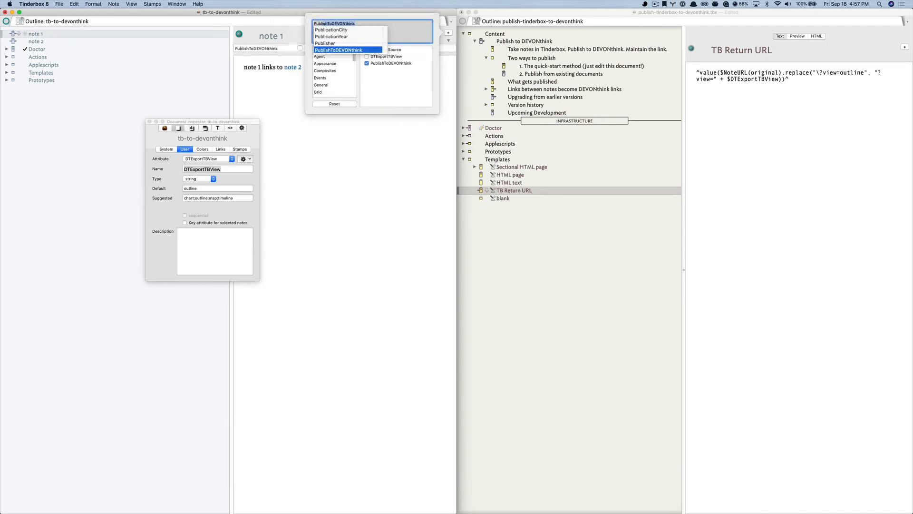
pyautogui.press('Return')
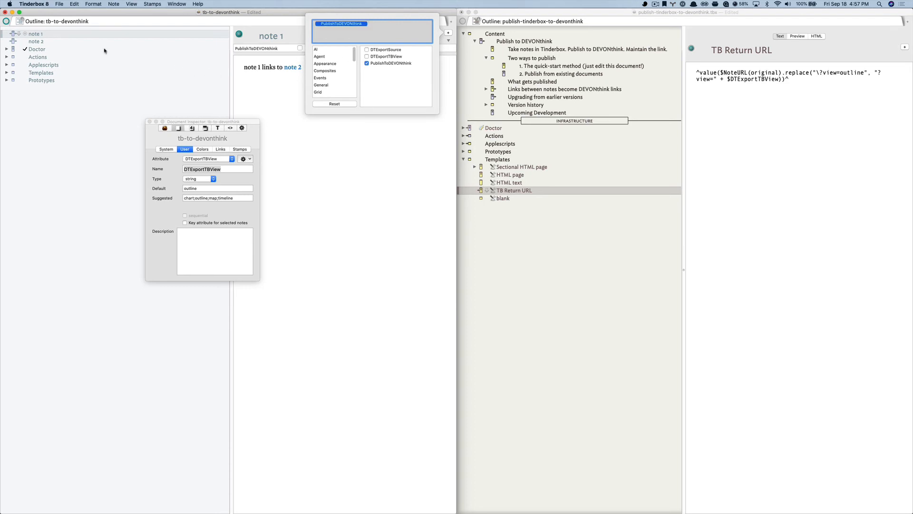
pyautogui.click(115, 112)
# Add PublishToDEVONthink to the displayed attributes of note 2
pyautogui.click(34, 42)
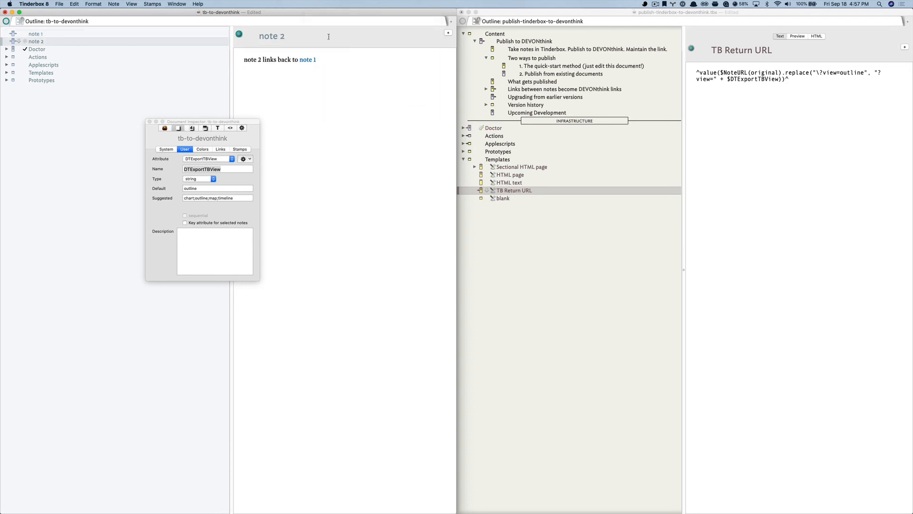
pyautogui.click(448, 32)
pyautogui.write('Pub')
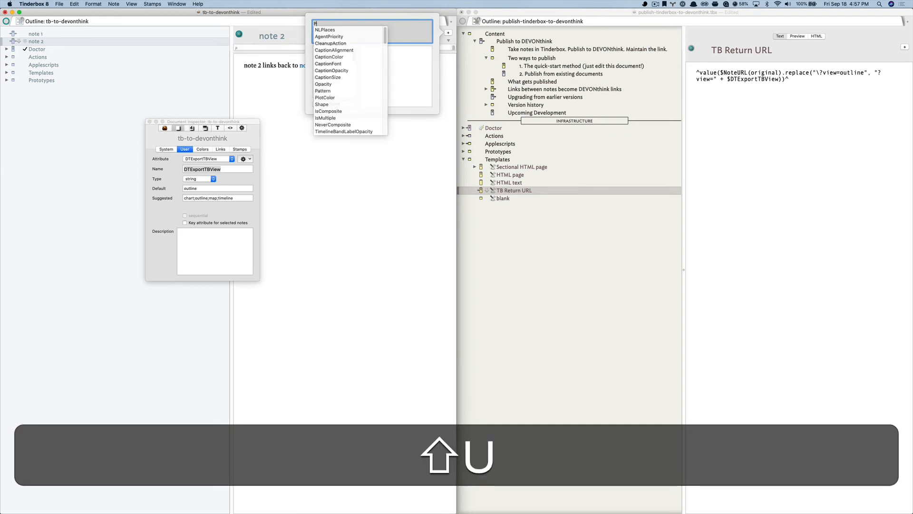
pyautogui.press('Down')
pyautogui.press('Down')
pyautogui.press('Down')
pyautogui.press('Down')
pyautogui.press('Return')
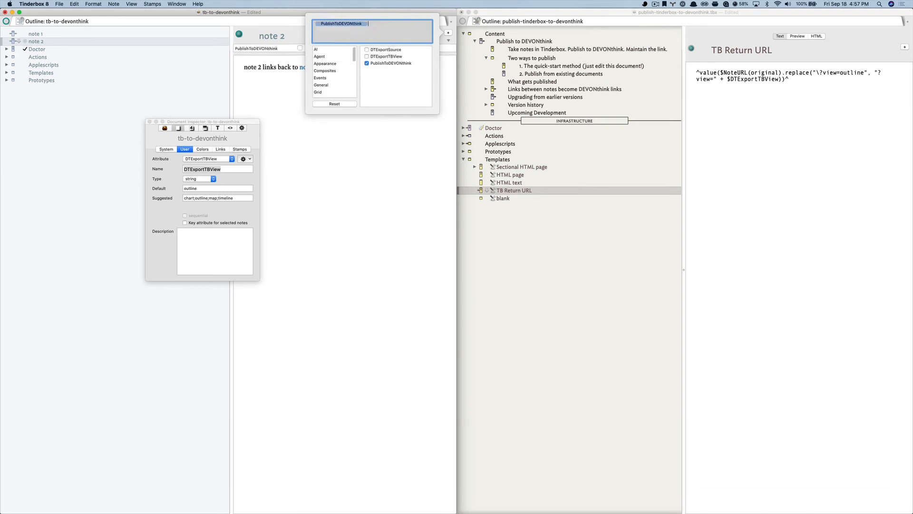
pyautogui.click(375, 174)
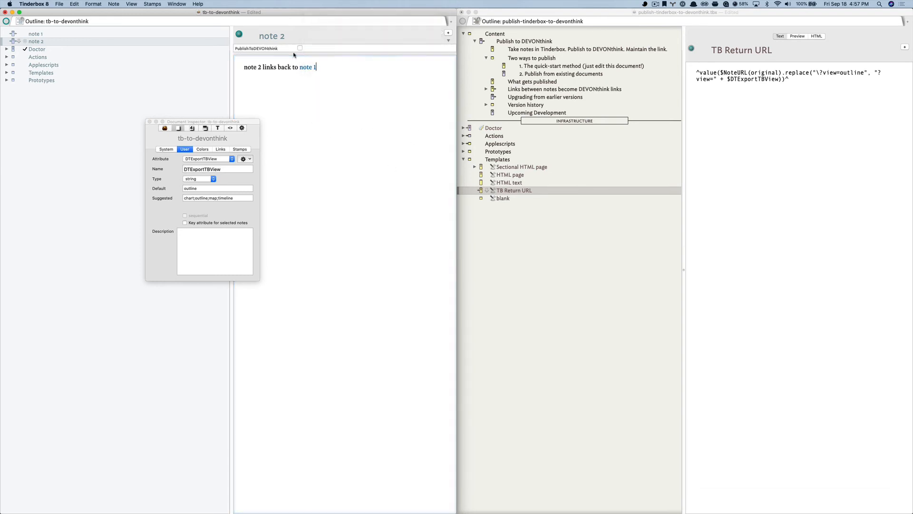
# Enable PublishToDEVONthink for both note 2 and note 1, and save the document
pyautogui.click(299, 48)
pyautogui.click(40, 34)
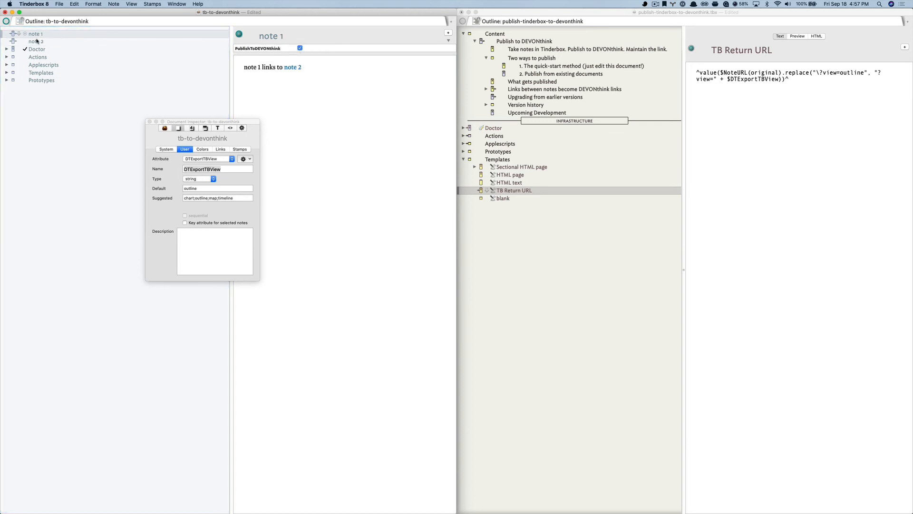
pyautogui.press('super+s')
# Apply the Publish all to DEVONthink stamp and check the SourceURL of note 1 and note 2
pyautogui.click(154, 4)
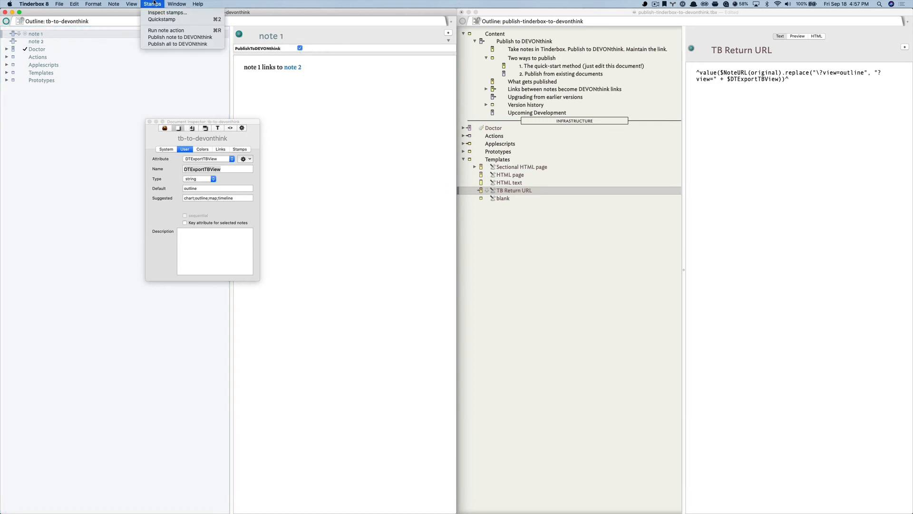
pyautogui.click(178, 44)
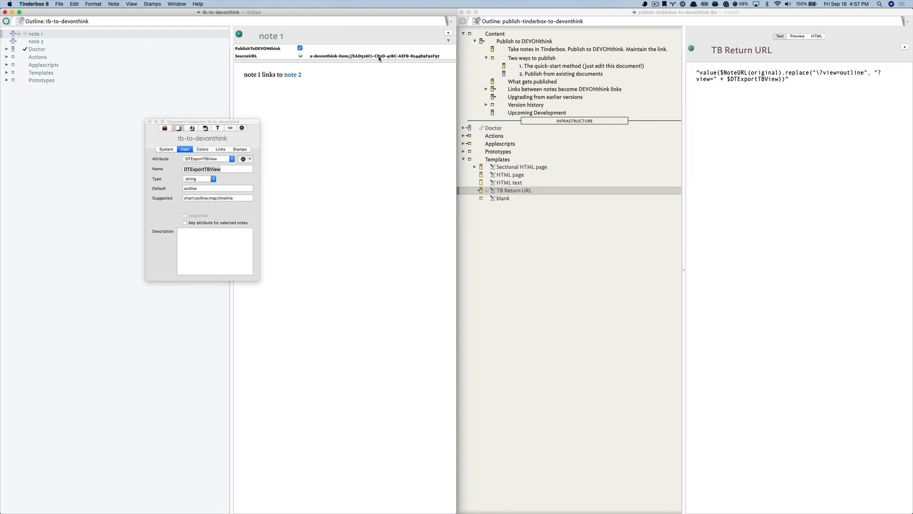
pyautogui.click(41, 42)
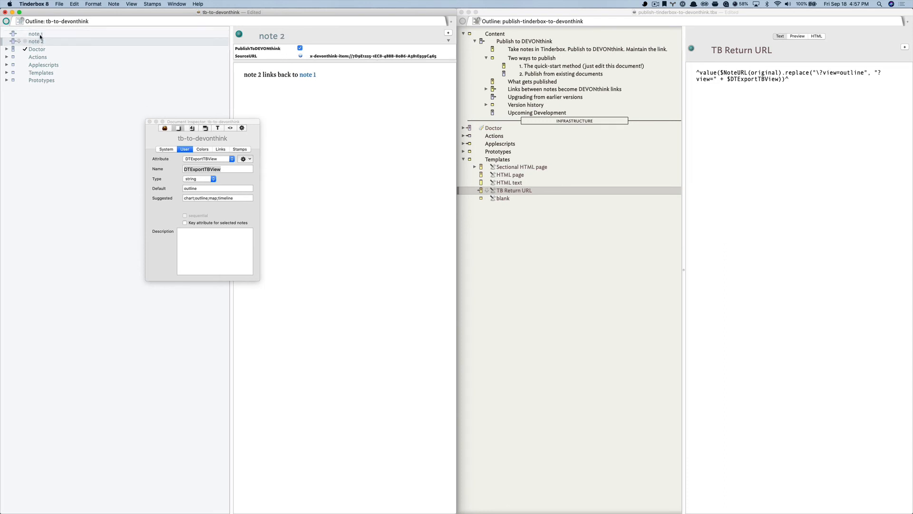
# Open note 1's SourceURL in DEVONthink, close the Document Inspector and move the DEVONthink window aside to uncover the outline
pyautogui.click(40, 34)
pyautogui.click(301, 56)
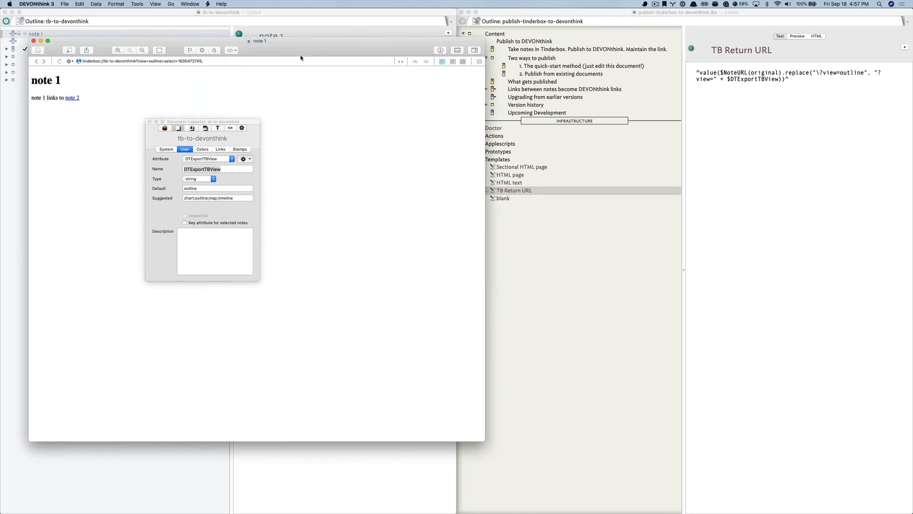
pyautogui.click(149, 121)
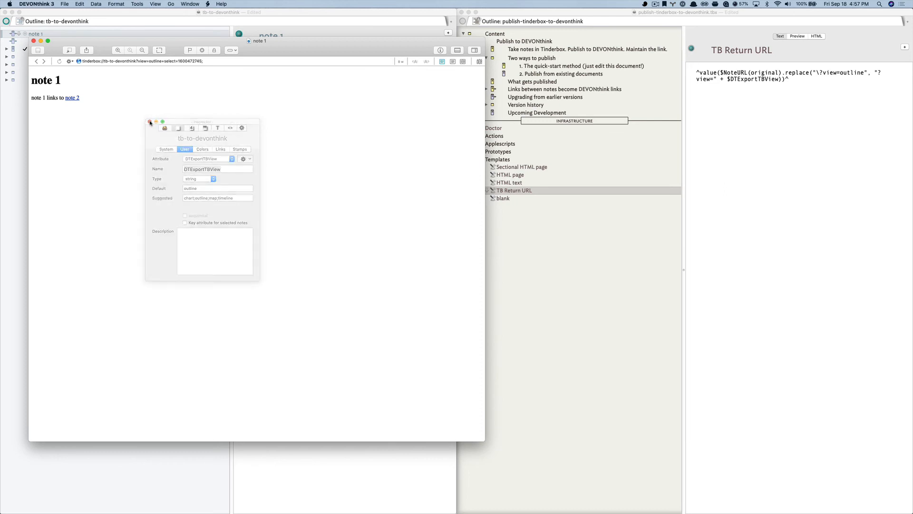
pyautogui.moveTo(306, 46); pyautogui.dragTo(499, 40)
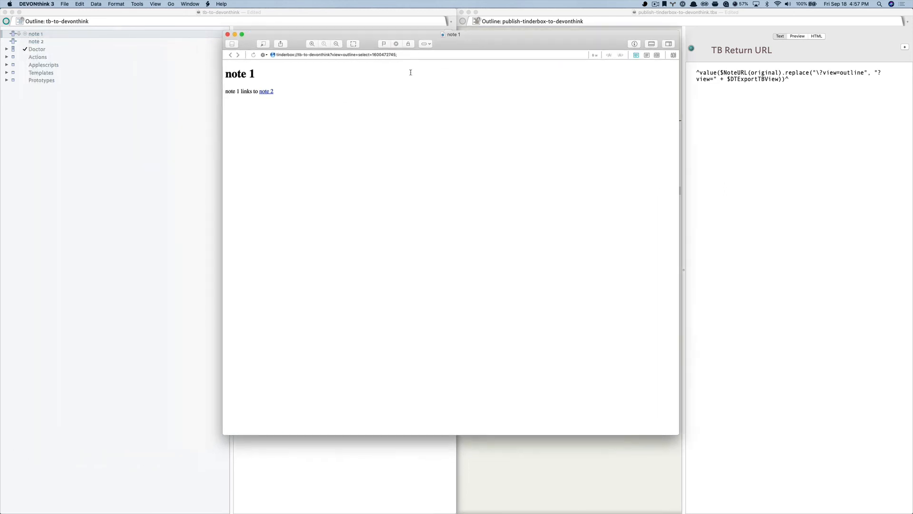
# Test the links between the published note 1 and note 2 in DEVONthink, ending on note 2
pyautogui.click(263, 95)
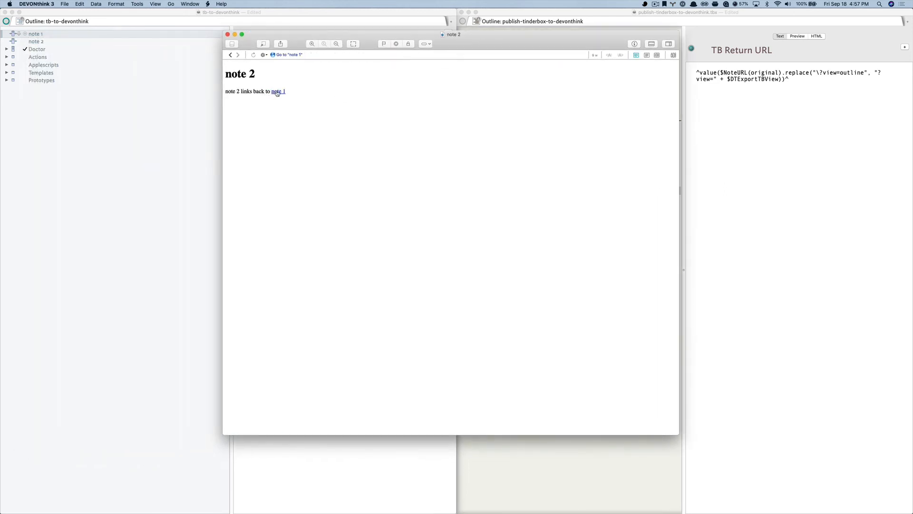
pyautogui.click(272, 94)
pyautogui.click(270, 93)
pyautogui.click(277, 92)
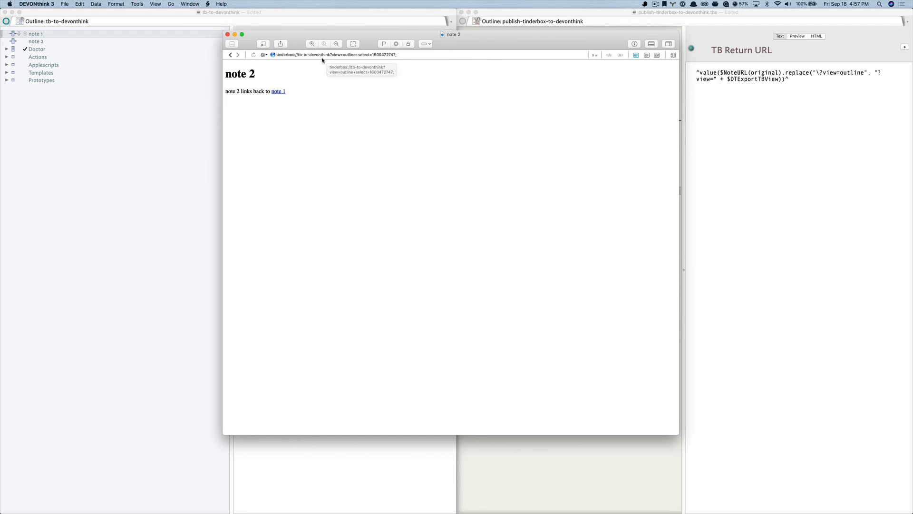
# Follow note 2's return URL from DEVONthink back to Tinderbox and open the displayed attributes chooser for the note
pyautogui.press('super+Tab')
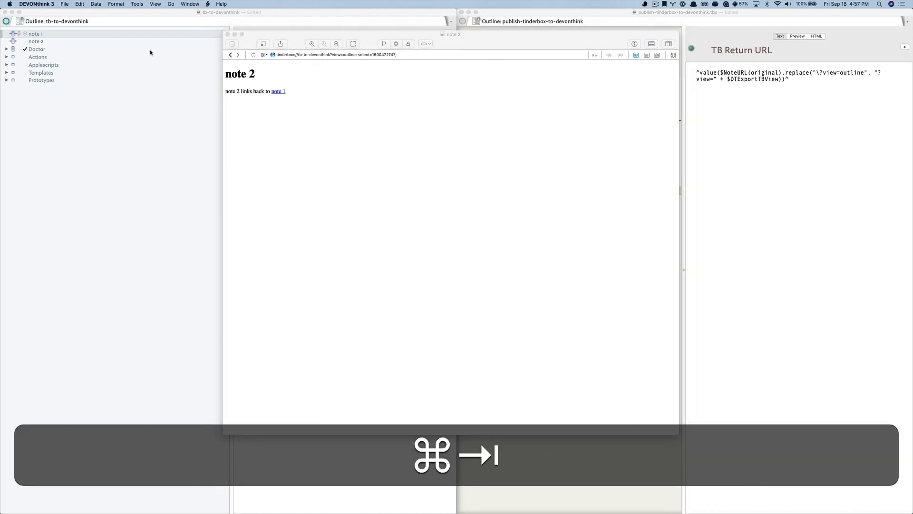
pyautogui.press('super+Tab')
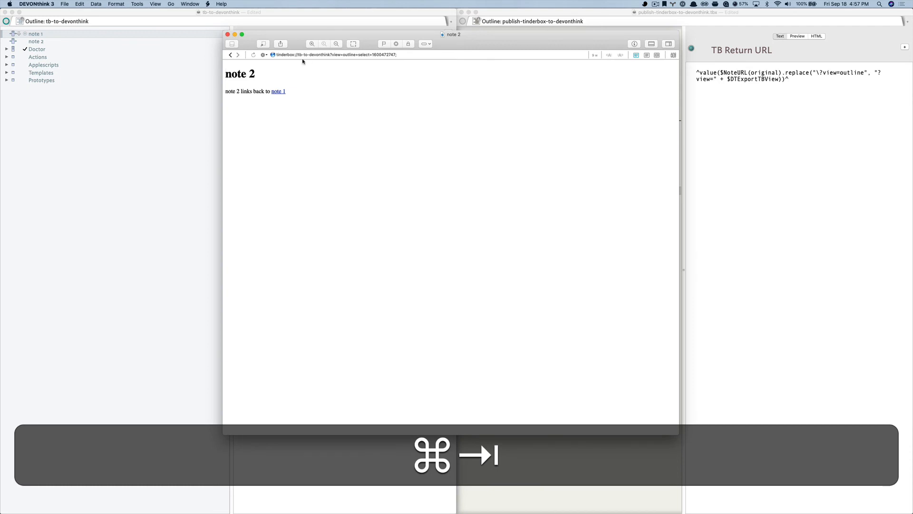
pyautogui.click(274, 56)
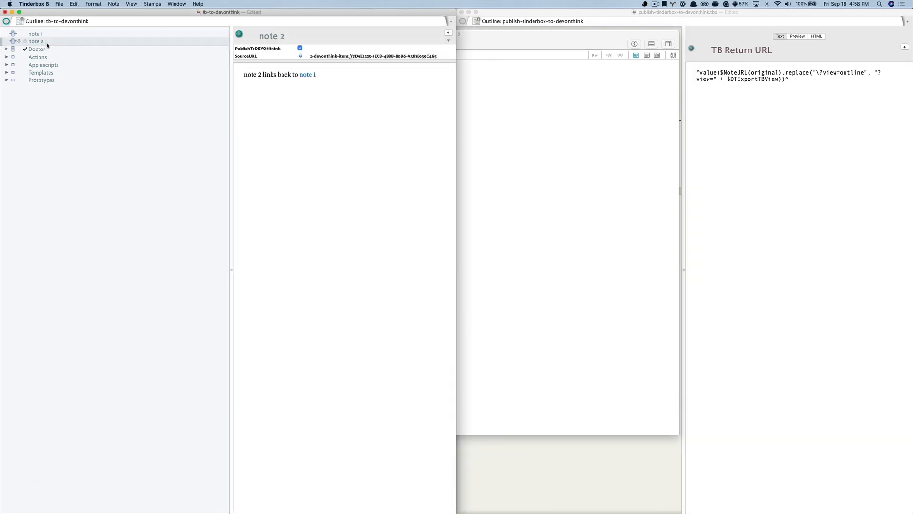
pyautogui.click(448, 34)
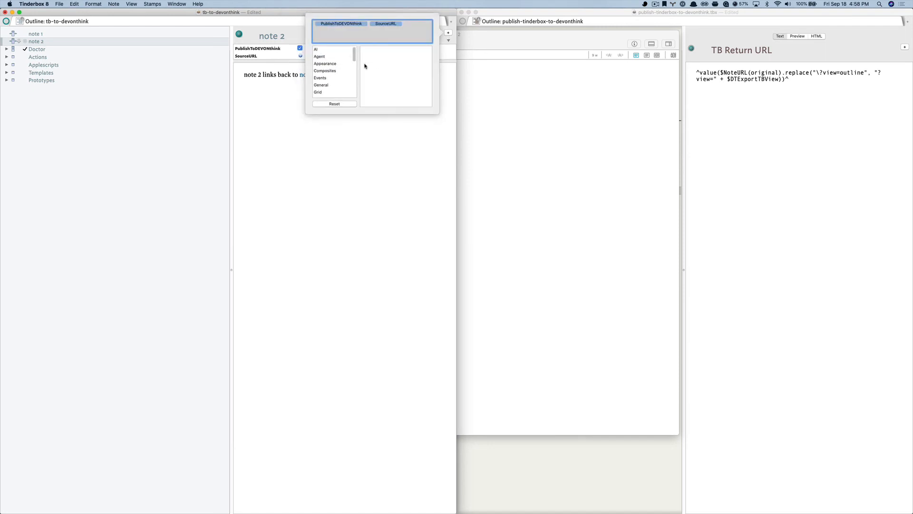
pyautogui.write('TB')
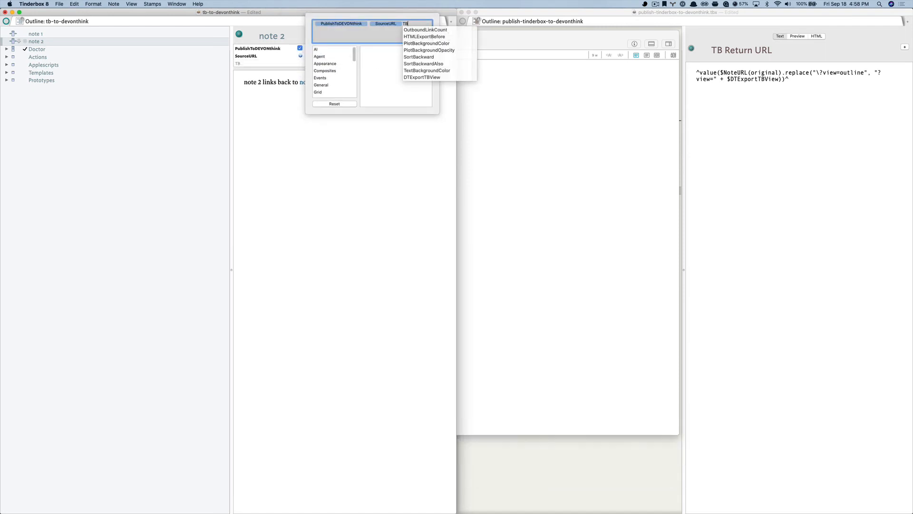
pyautogui.press('Down')
pyautogui.press('Down')
pyautogui.press('Down')
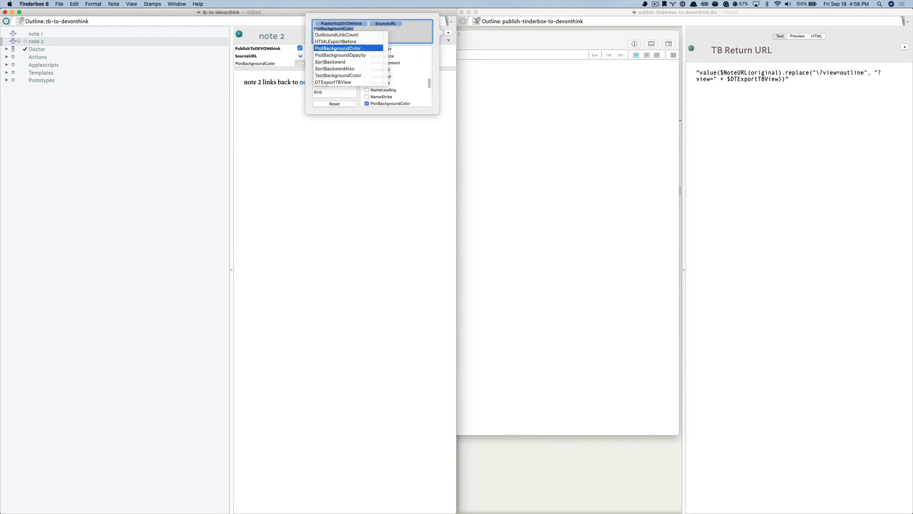
pyautogui.press('BackSpace')
pyautogui.hotkey('shift', 'BackSpace')
# Add DTExportTBView to note 2's displayed attributes and close the attribute chooser
pyautogui.write('DT')
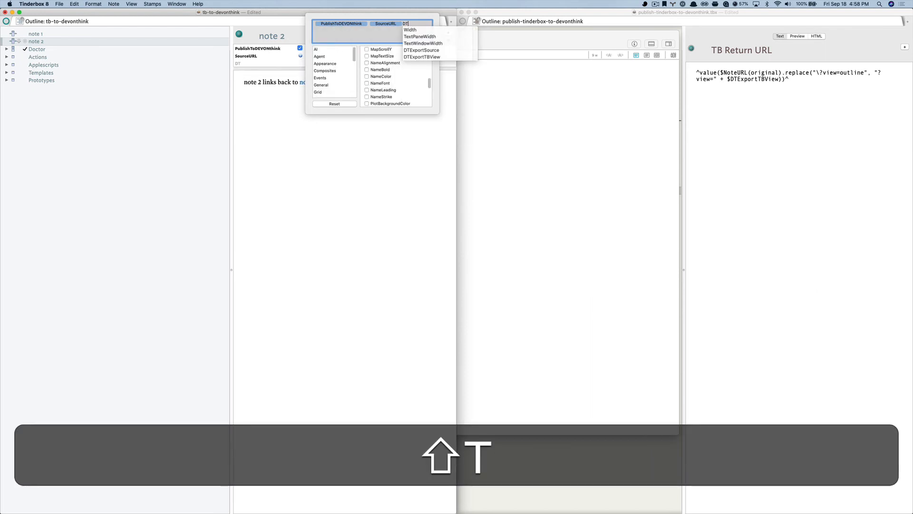
pyautogui.press('Down')
pyautogui.press('Down')
pyautogui.press('Down')
pyautogui.press('Down')
pyautogui.press('Down')
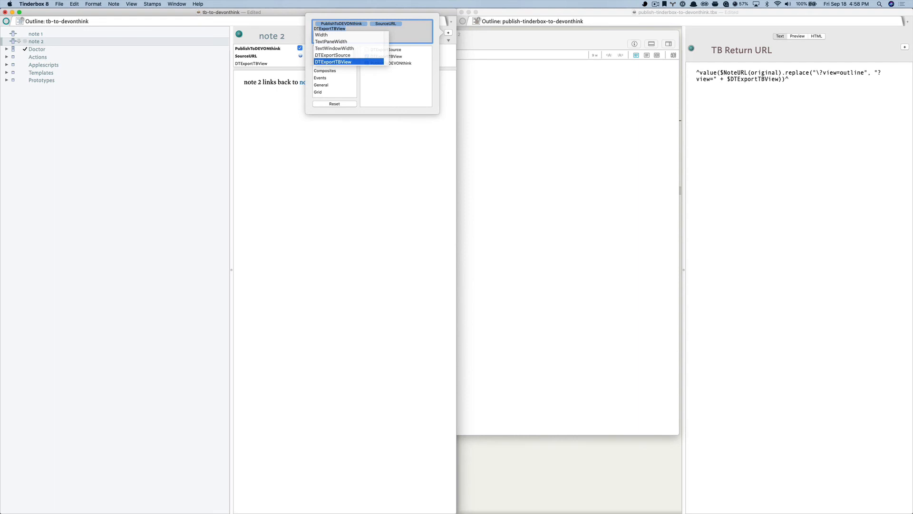
pyautogui.press('Return')
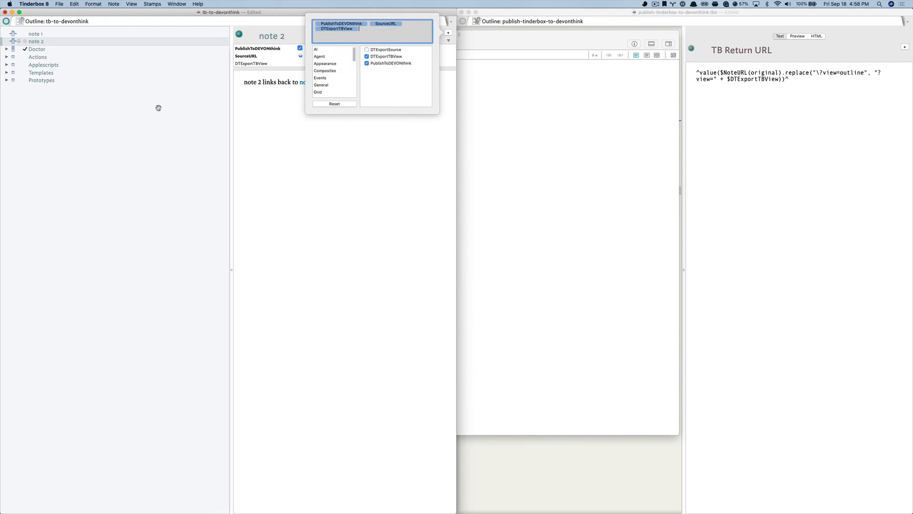
pyautogui.click(175, 106)
# Set note 2's DTExportTBView attribute to map and save the document
pyautogui.click(321, 67)
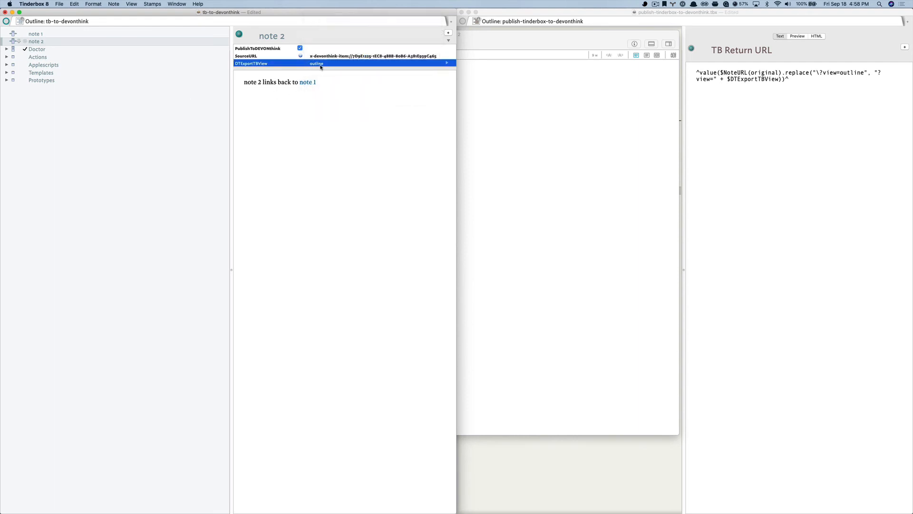
pyautogui.click(450, 65)
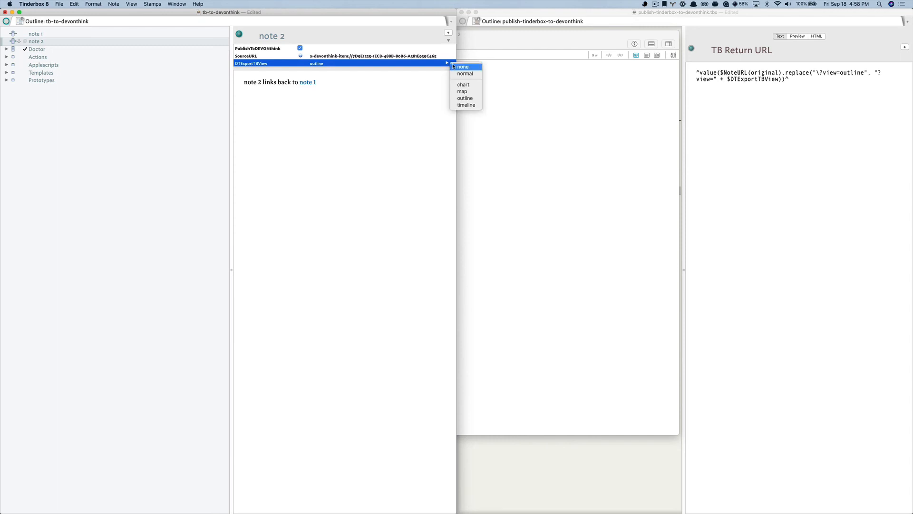
pyautogui.click(470, 92)
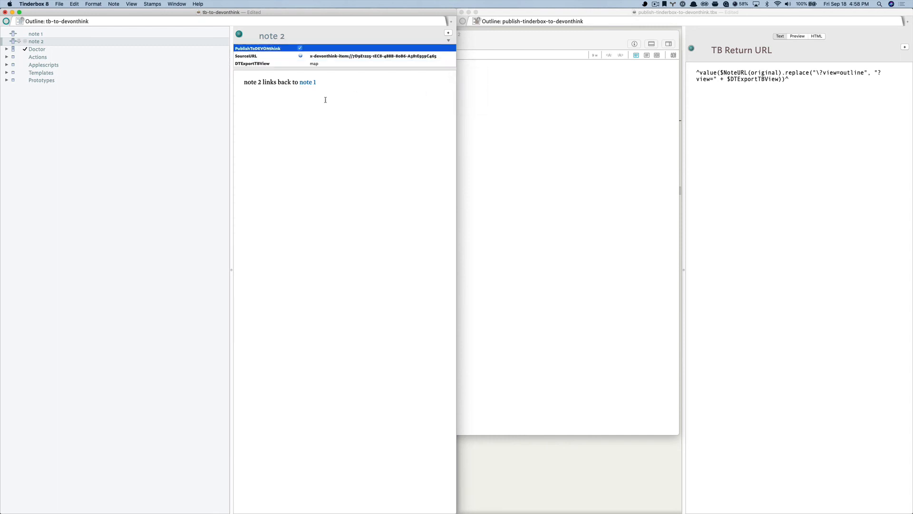
pyautogui.click(323, 125)
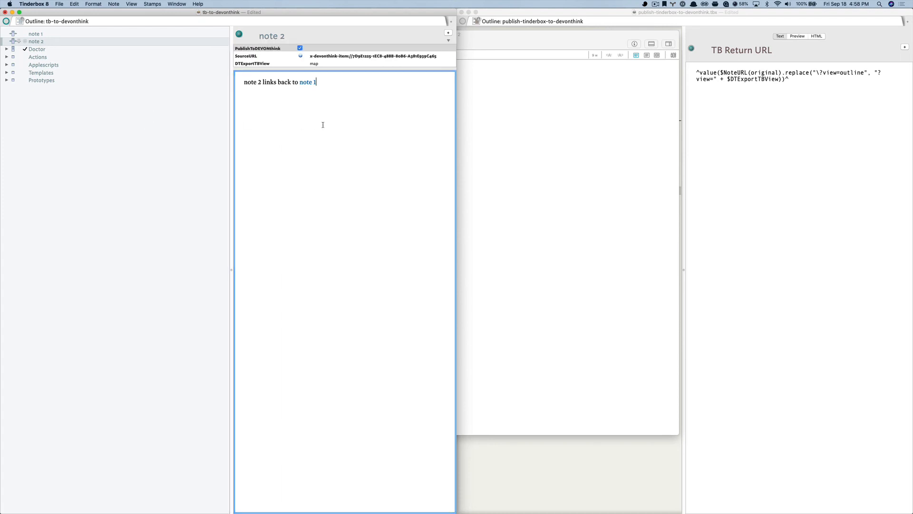
pyautogui.press('super+s')
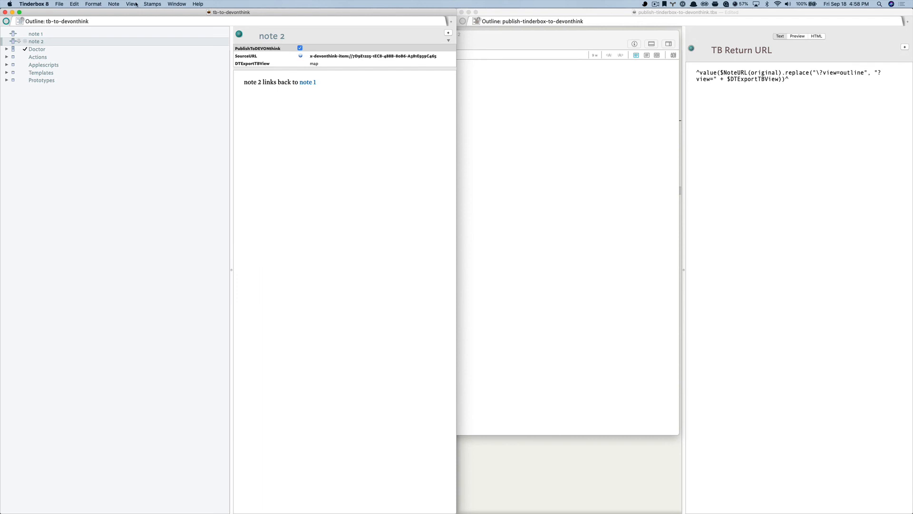
# Republish note 2 with the Publish note to DEVONthink stamp and save the document
pyautogui.click(152, 3)
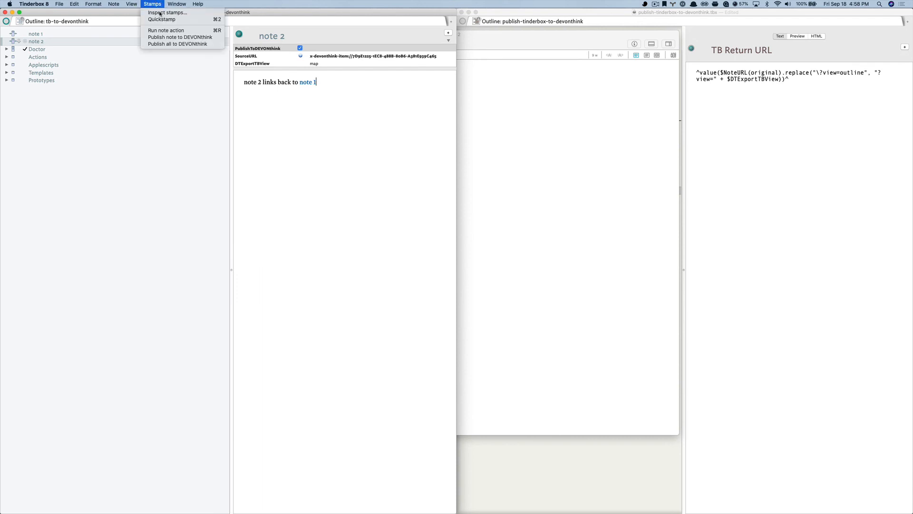
pyautogui.click(197, 38)
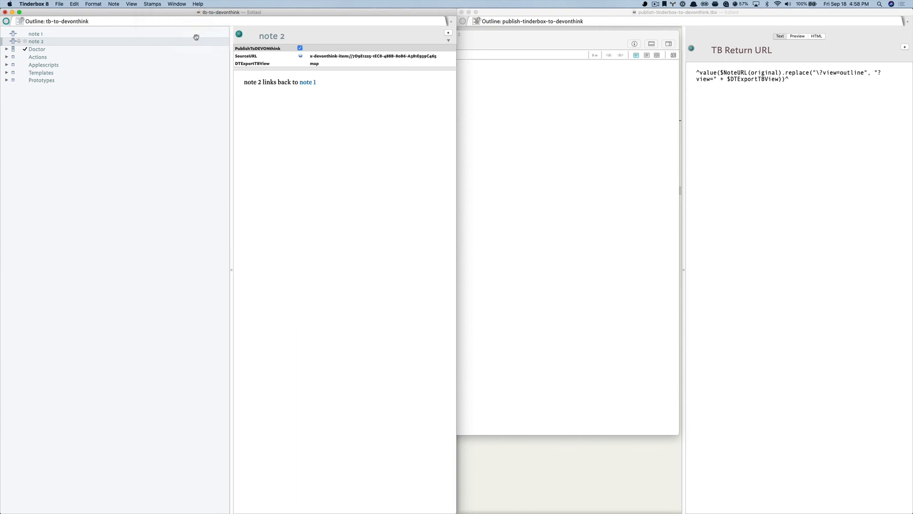
pyautogui.press('super+s')
# Test note 2's updated return URL from DEVONthink, examine the note in Tinderbox's map view, and go back to the outline
pyautogui.press('super+Tab')
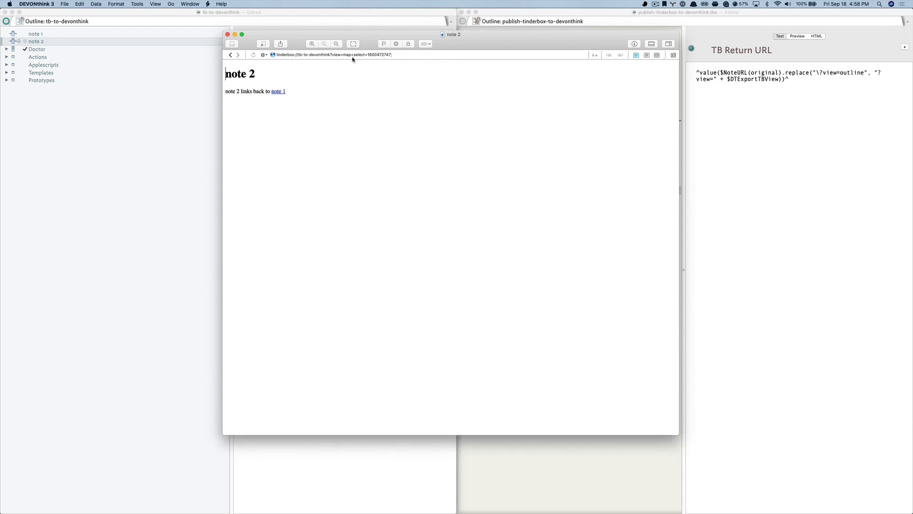
pyautogui.click(273, 56)
pyautogui.scroll(4, 87, 162)
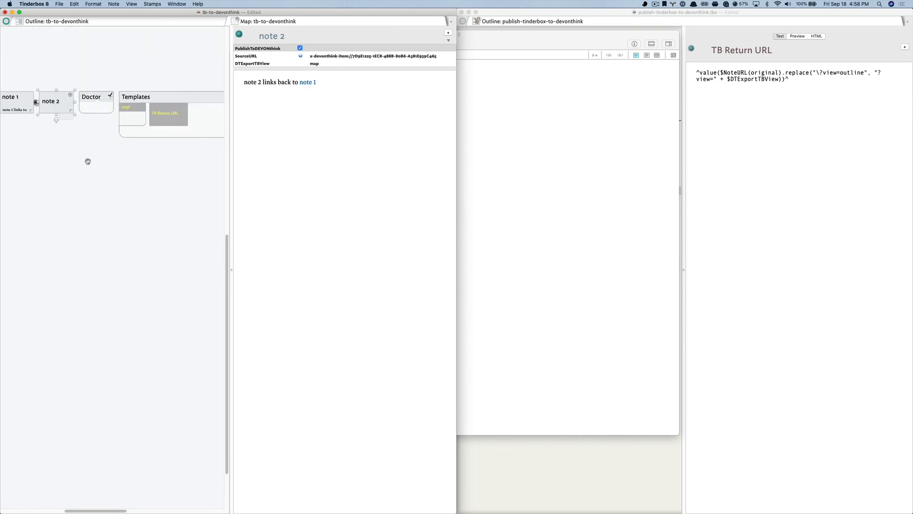
pyautogui.hscroll(-2, 87, 161)
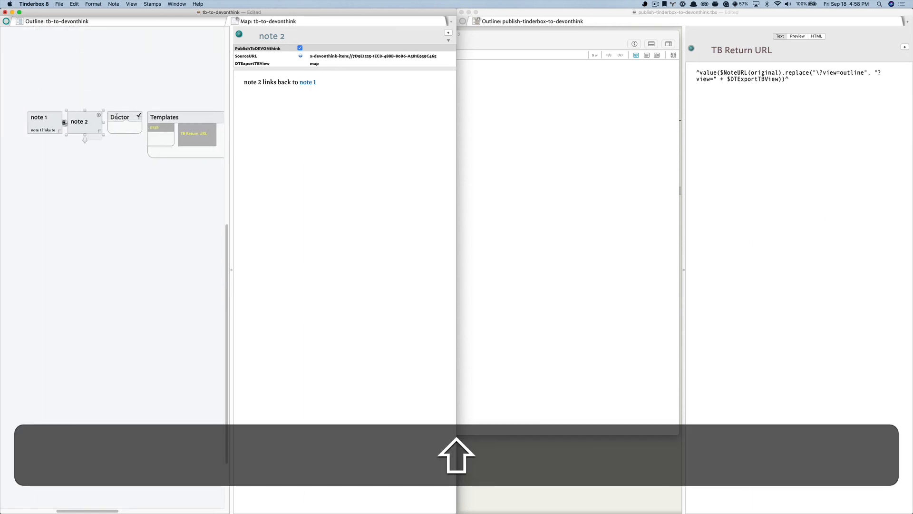
pyautogui.click(154, 24)
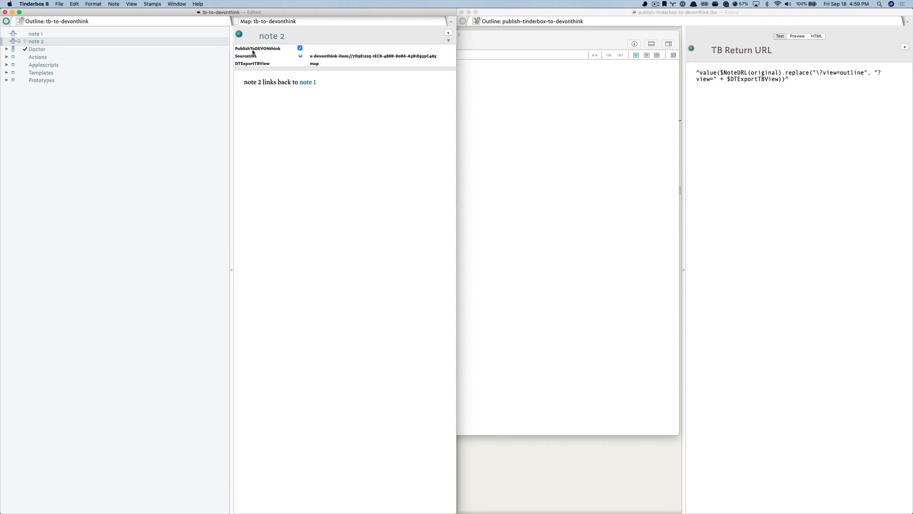
# Review the notes inside the Actions and Applescripts containers, collapse both, and examine the Doctor note's instructions
pyautogui.click(6, 57)
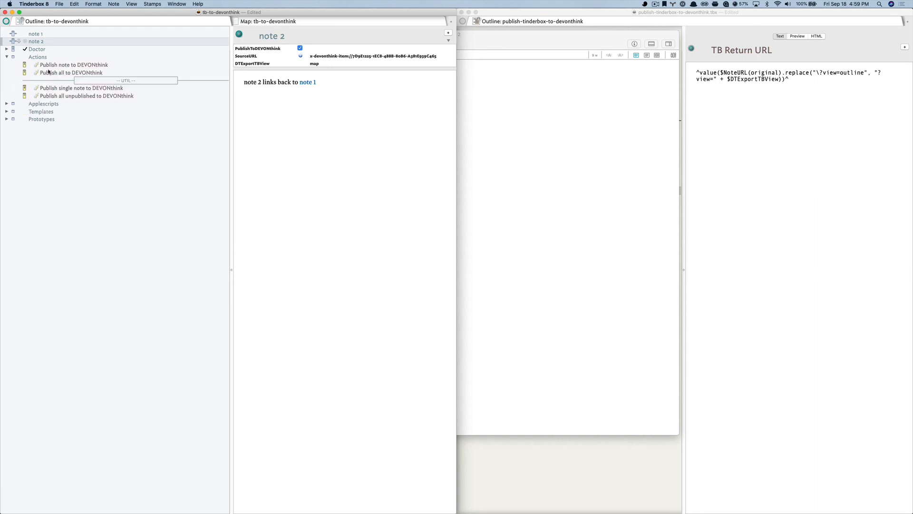
pyautogui.click(7, 104)
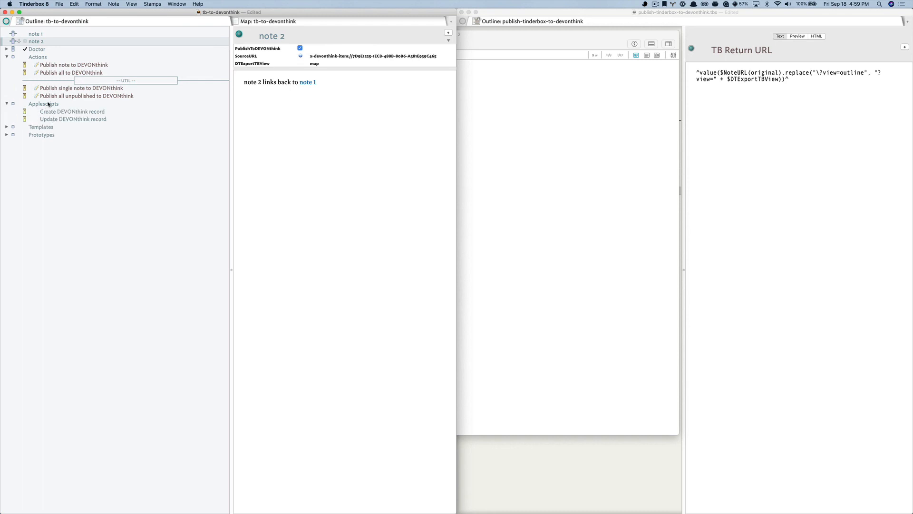
pyautogui.click(7, 57)
pyautogui.click(7, 65)
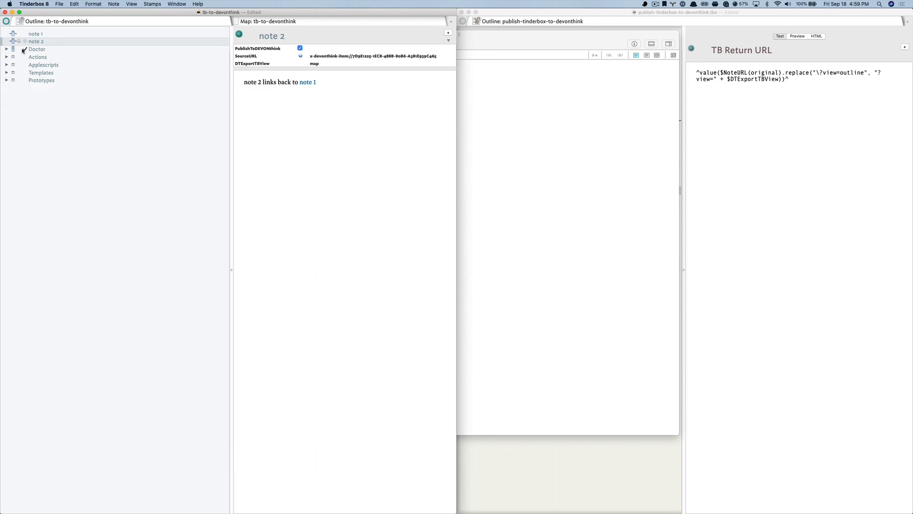
pyautogui.click(33, 50)
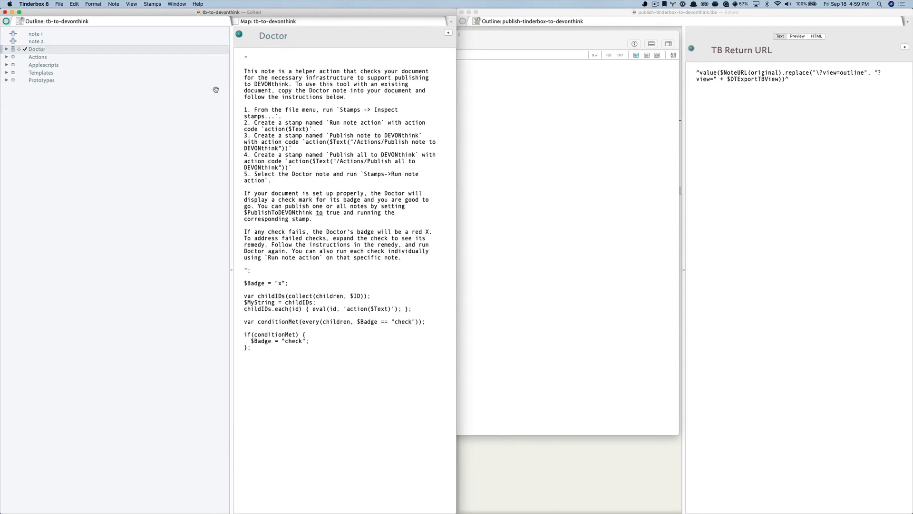
# Switch to Safari and open the main page of the publish-tinderbox-to-devonthink repository on GitHub
pyautogui.press('super+Tab')
pyautogui.press('super+Tab')
pyautogui.press('super+Tab')
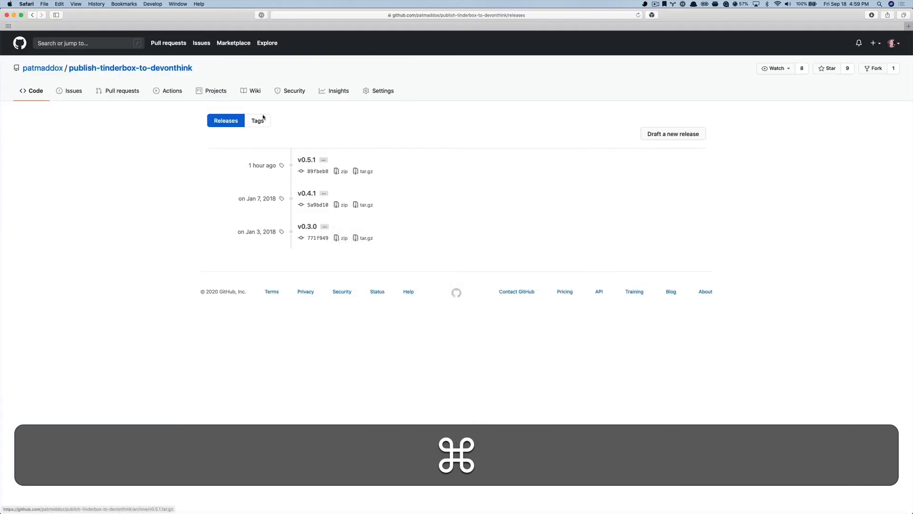
pyautogui.click(121, 70)
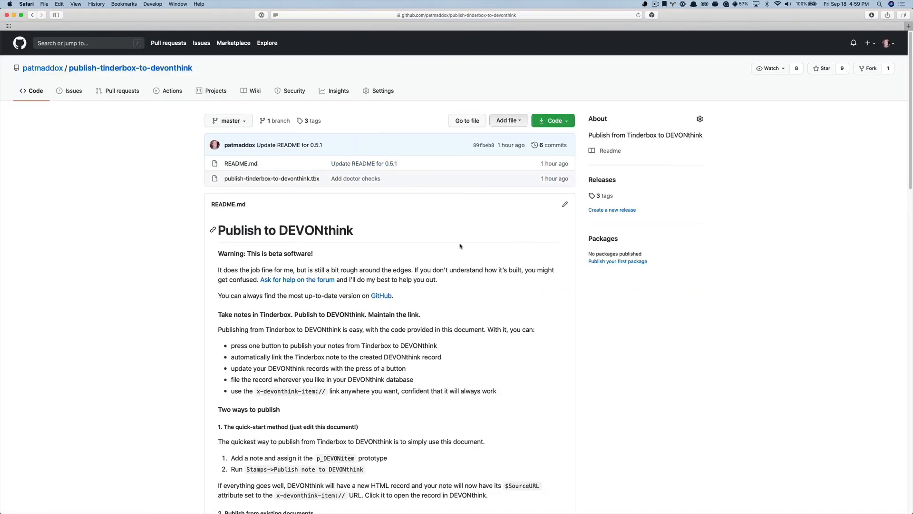
# Open the README's "Ask for help on the forum" link in a new tab and discard the draft reply there
pyautogui.keyDown('super'); pyautogui.click(316, 279); pyautogui.keyUp('super')
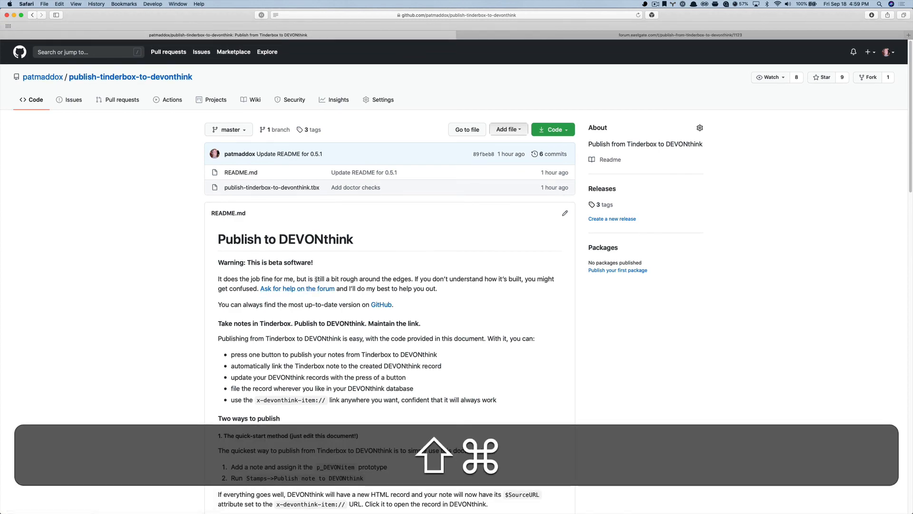
pyautogui.press('shift+super+bracketright')
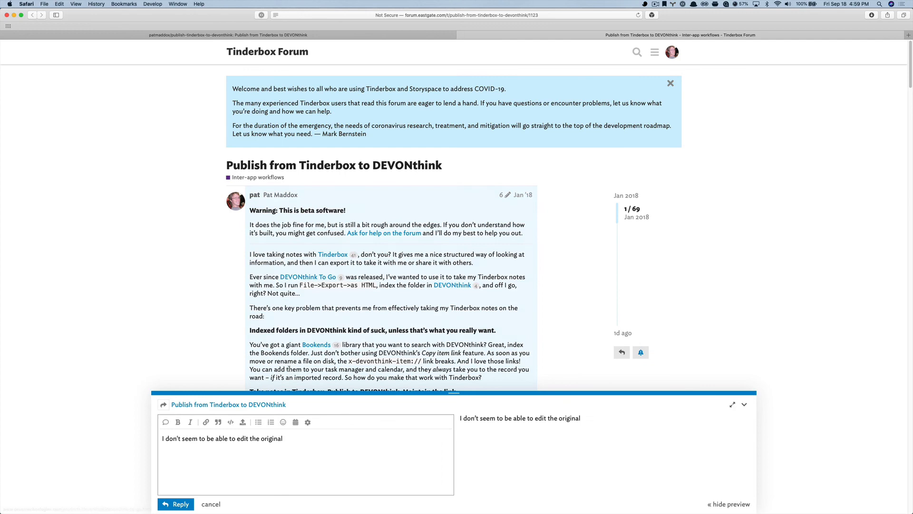
pyautogui.click(214, 504)
pyautogui.click(359, 206)
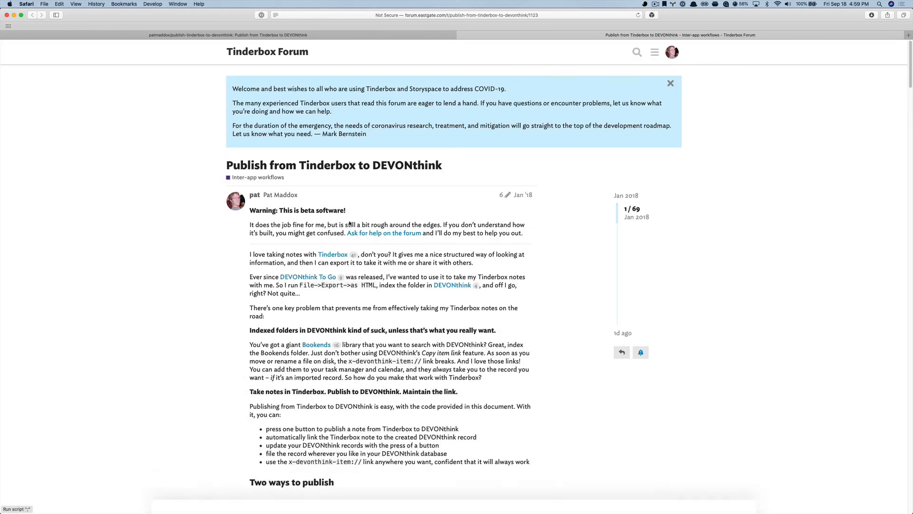
# Go to the last post of the forum topic and start a reply with the text "HELP"
pyautogui.scroll(-4, 260, 426)
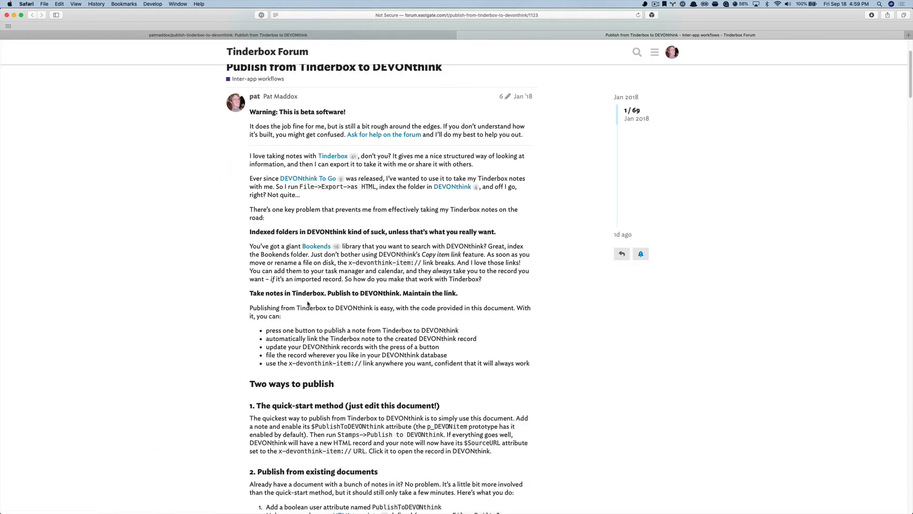
pyautogui.scroll(-15, 319, 295)
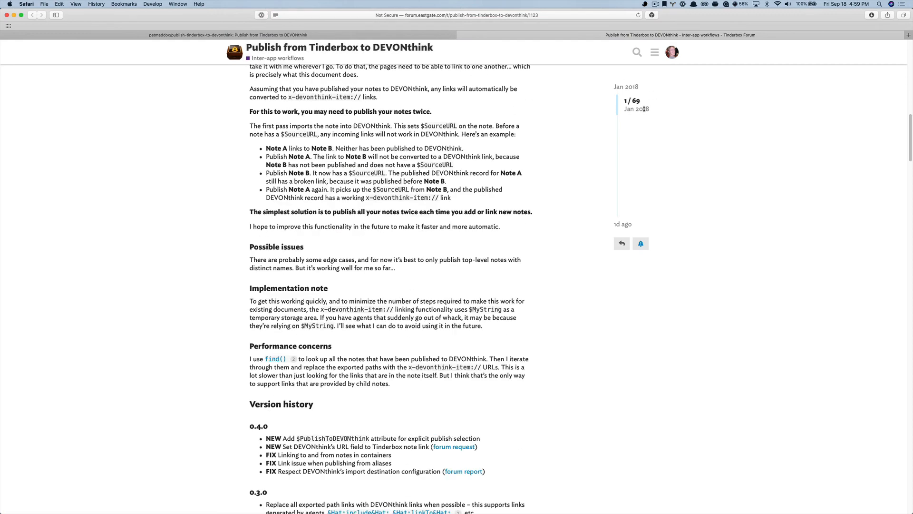
pyautogui.moveTo(617, 100); pyautogui.dragTo(603, 308)
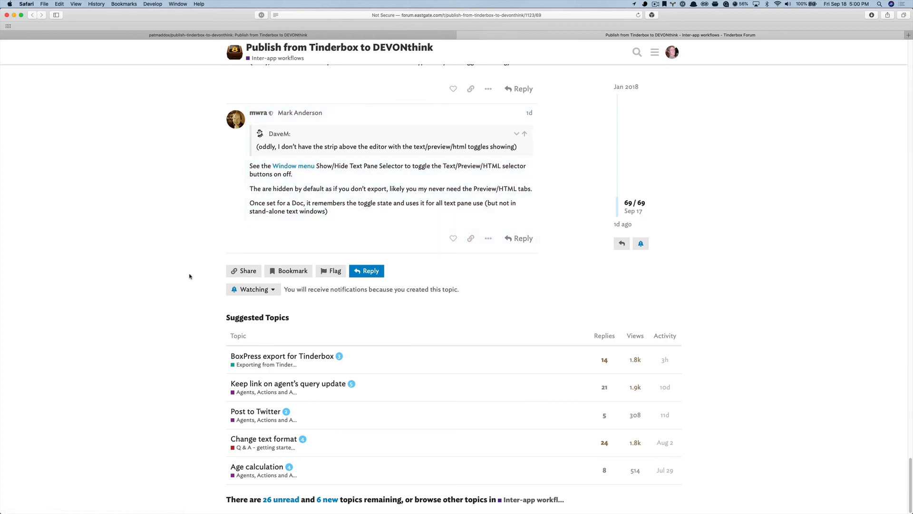
pyautogui.click(375, 270)
pyautogui.write('HELP')
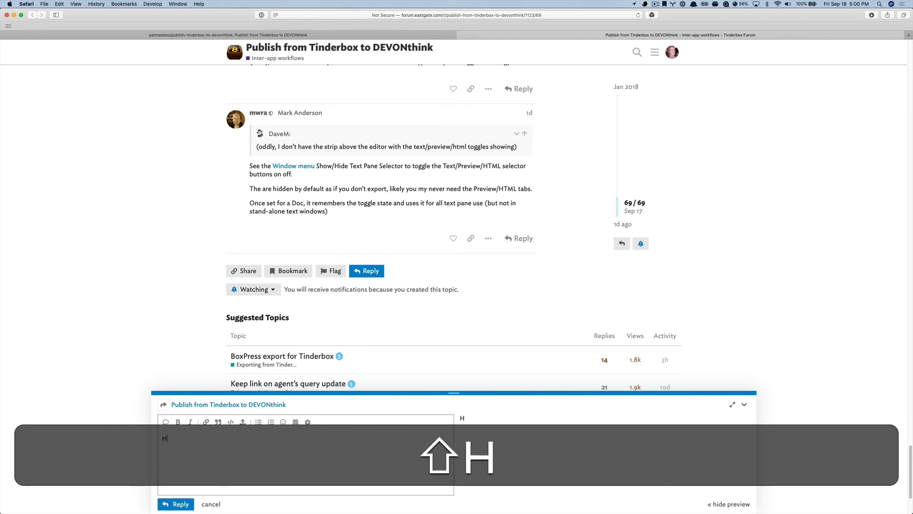